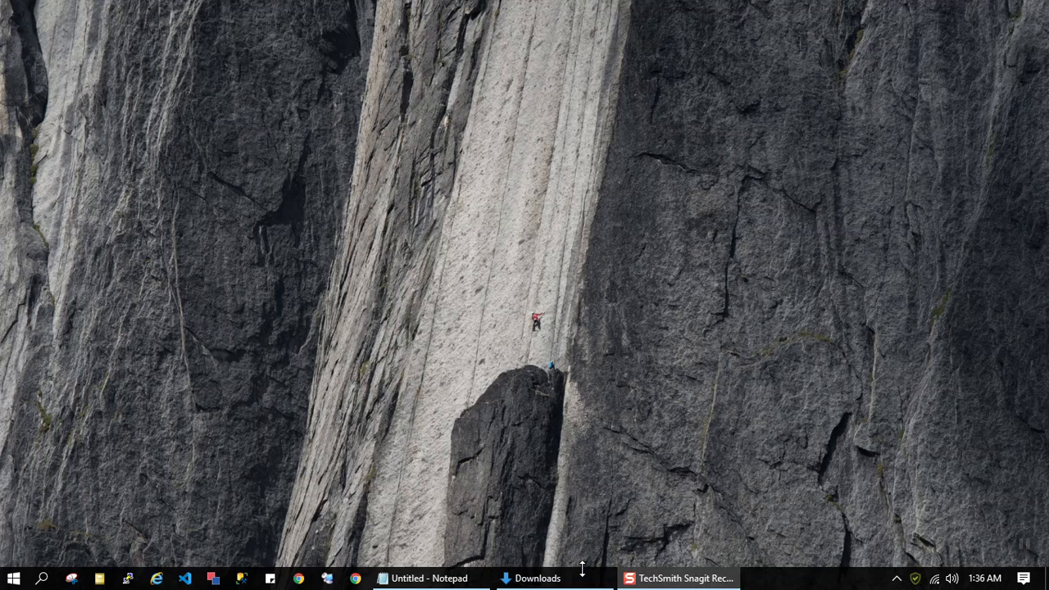
Step: Run the XAMPP installer xampp-windows-x64-7.2.34-0-VC15-installer.exe from the Downloads folder as administrator
{"action": "left_click", "coordinate": [567, 578]}
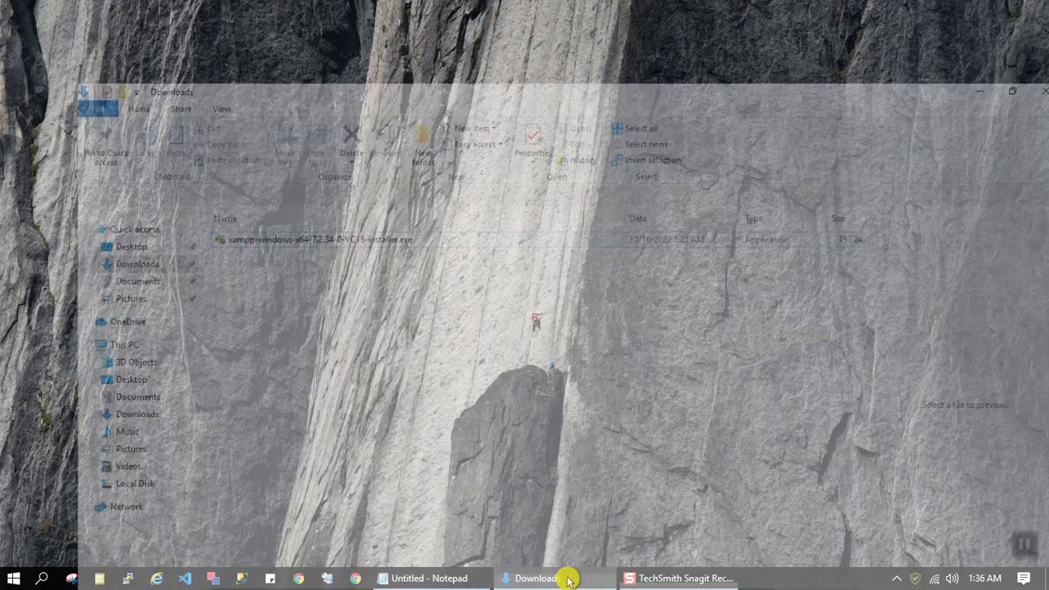
{"action": "left_click", "coordinate": [243, 169]}
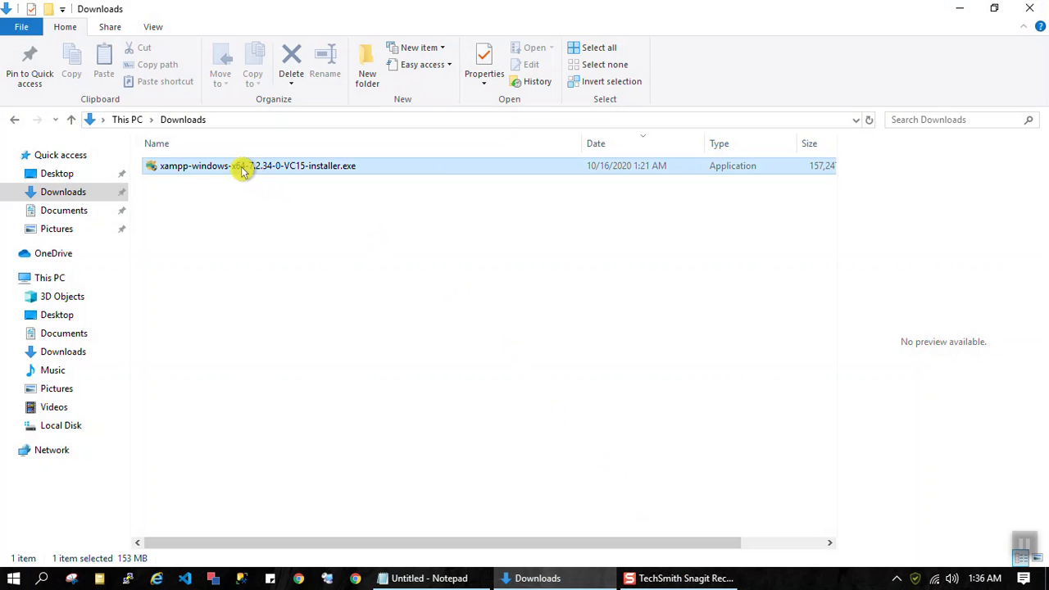
{"action": "right_click", "coordinate": [243, 171]}
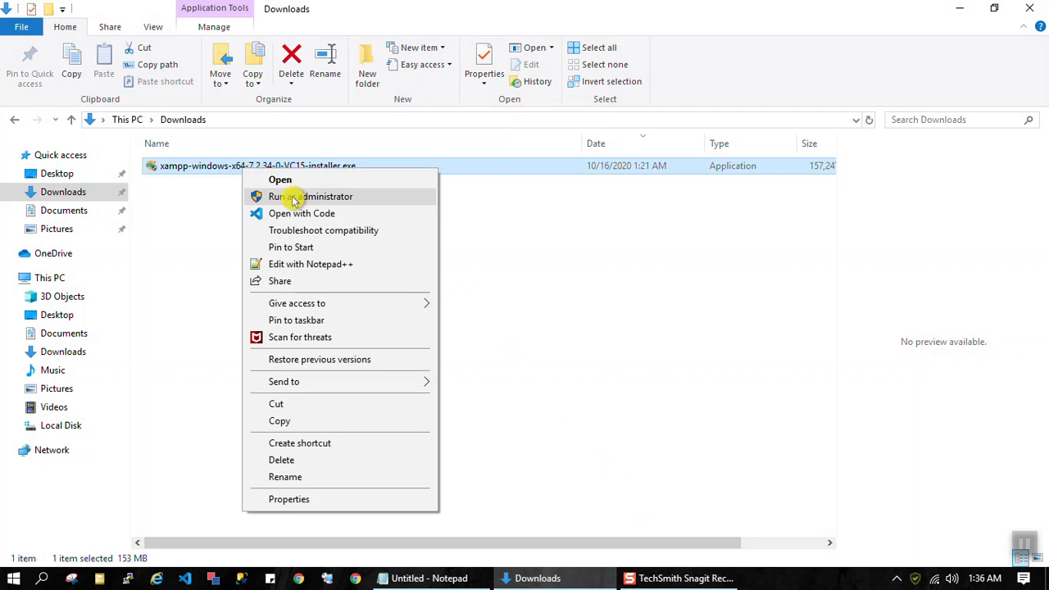
{"action": "left_click", "coordinate": [192, 209]}
{"action": "right_click", "coordinate": [194, 170]}
{"action": "left_click", "coordinate": [234, 200]}
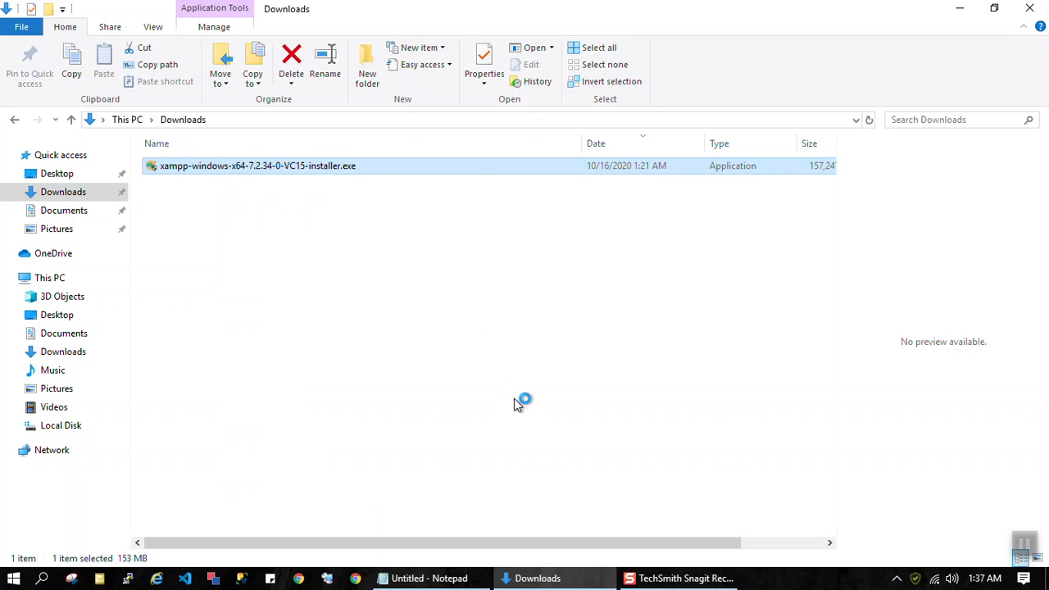
{"action": "left_click", "coordinate": [428, 577]}
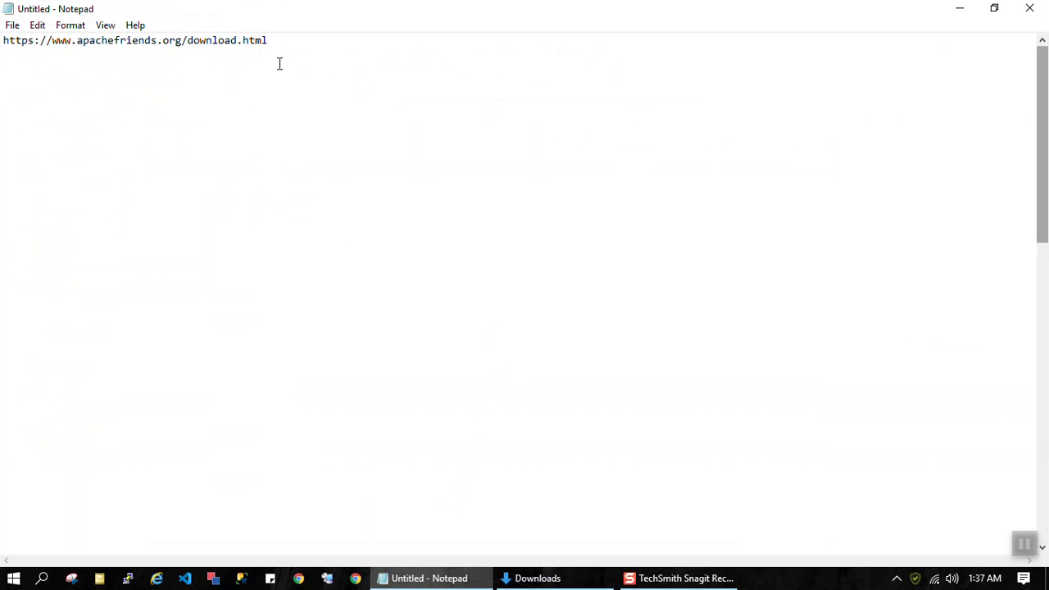
{"action": "mouse_move", "coordinate": [611, 578]}
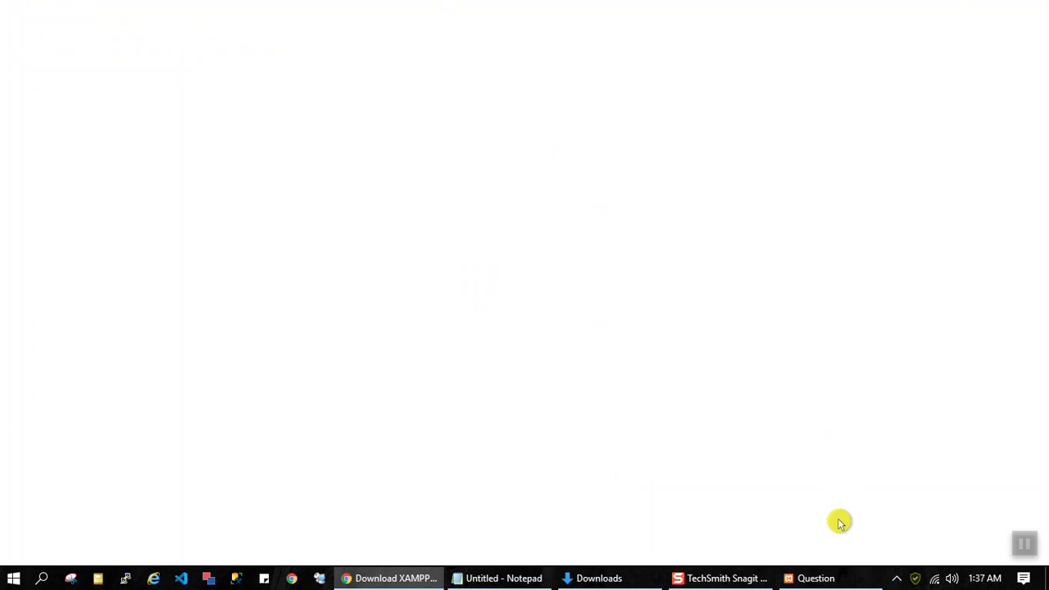
{"action": "left_click", "coordinate": [404, 579]}
{"action": "left_click", "coordinate": [404, 579]}
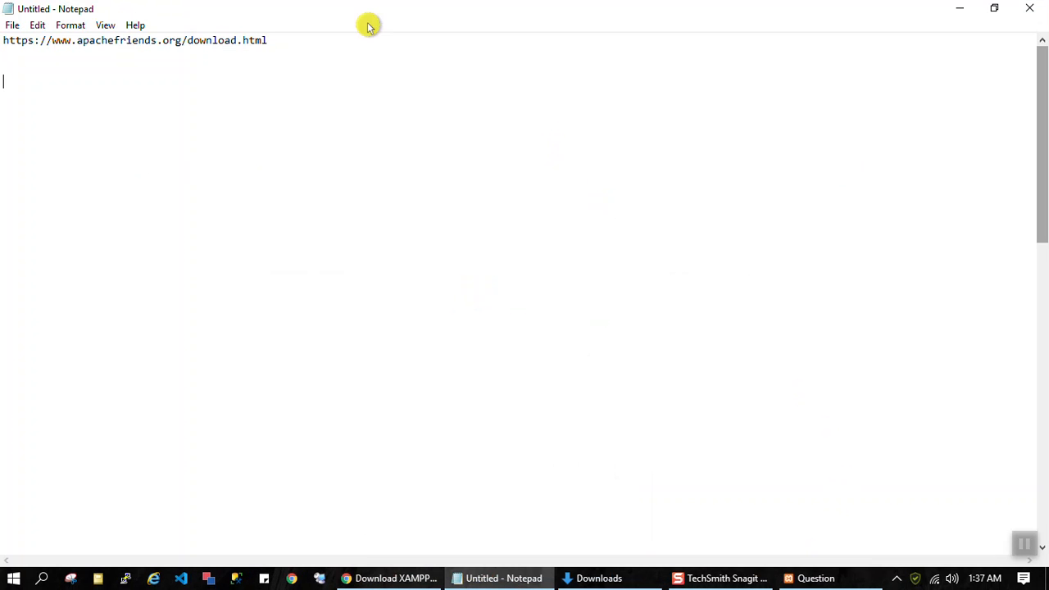
Step: Switch back to Chrome and load phpgurukul.com in the second browser tab
{"action": "left_click", "coordinate": [375, 576]}
{"action": "left_click", "coordinate": [285, 14]}
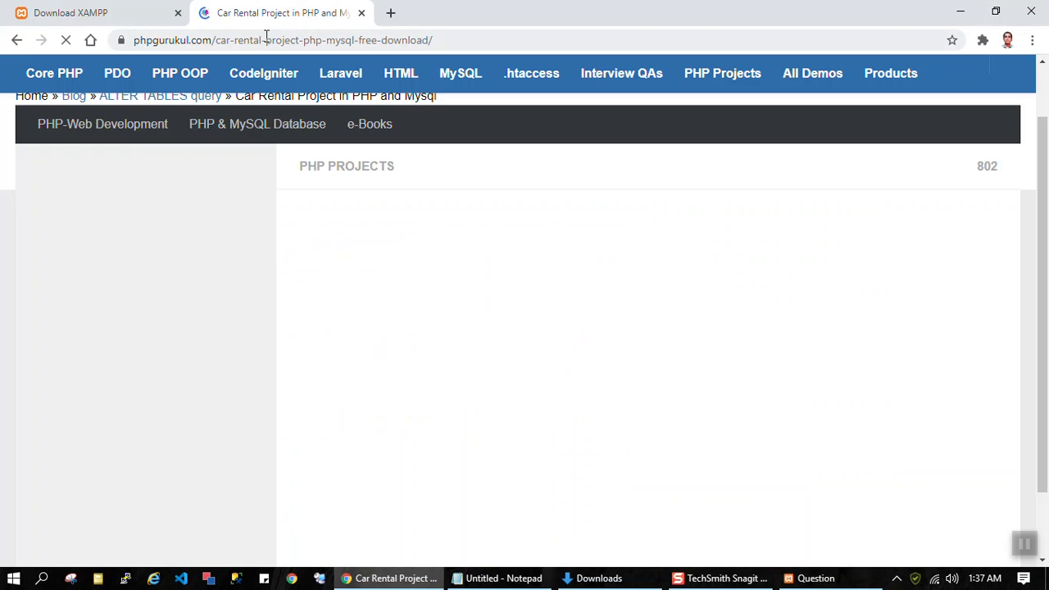
{"action": "left_click", "coordinate": [267, 38]}
{"action": "type", "text": "https://phpgurukul.com/"}
{"action": "key", "text": "Return"}
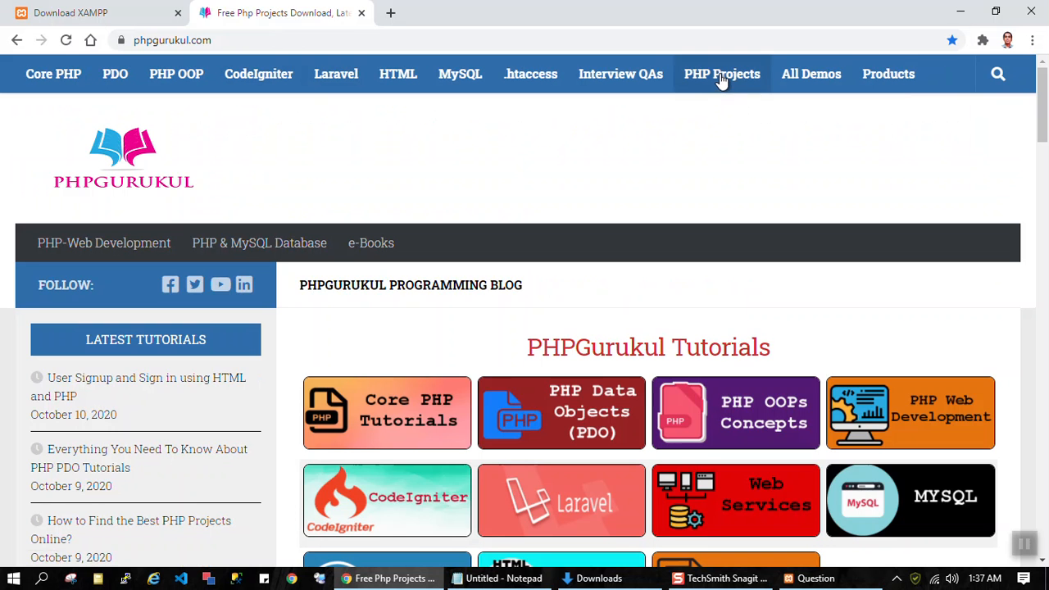
Step: Open the site's PHP Projects list and go to the Car Rental Project in PHP and Mysql page
{"action": "left_click", "coordinate": [721, 77]}
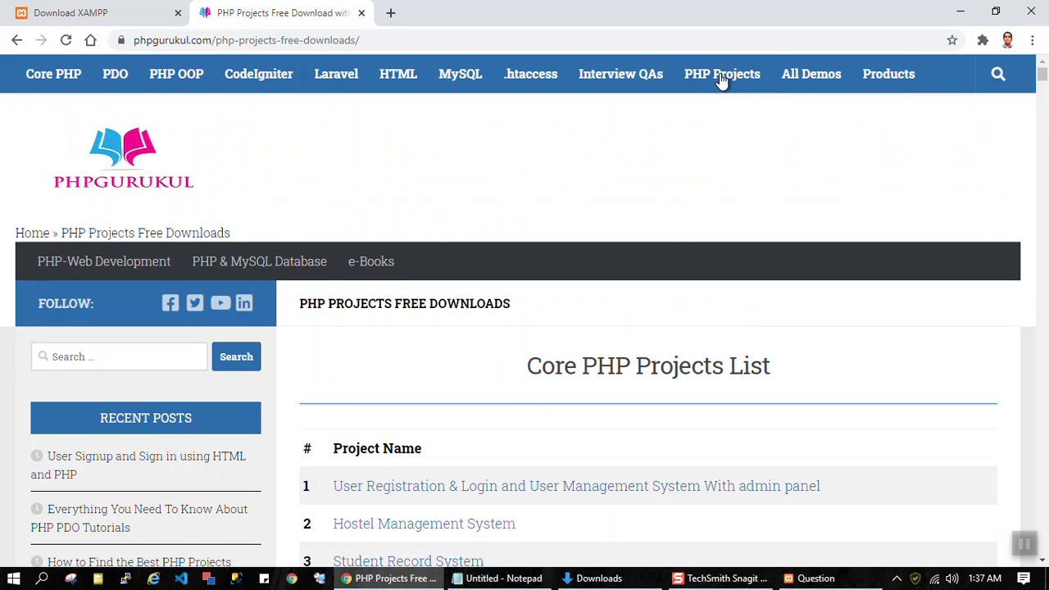
{"action": "scroll", "coordinate": [673, 233], "scroll_direction": "down", "scroll_amount": 5}
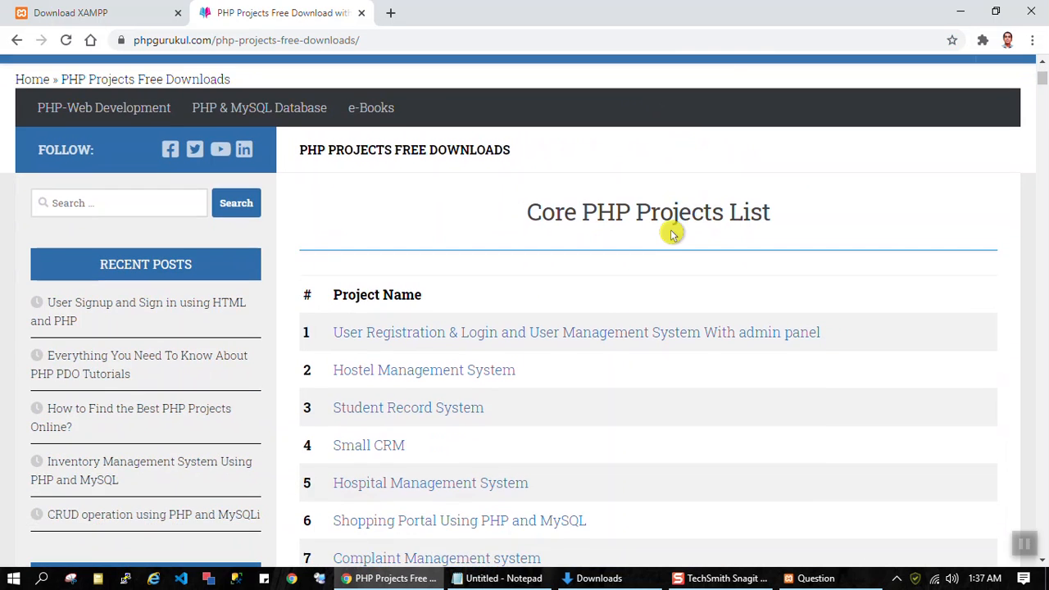
{"action": "scroll", "coordinate": [672, 238], "scroll_direction": "down", "scroll_amount": 1}
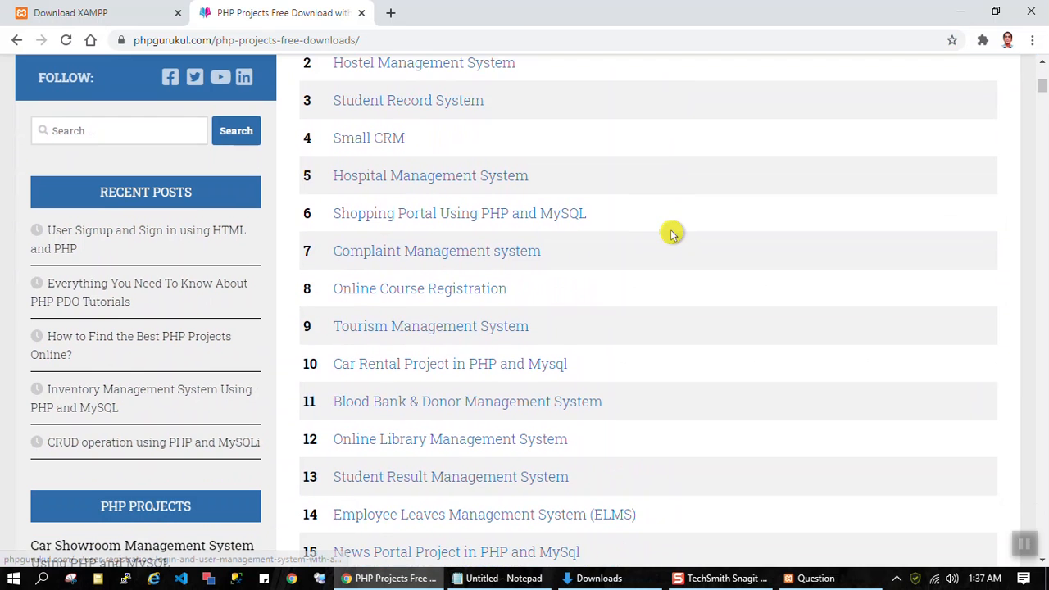
{"action": "scroll", "coordinate": [670, 234], "scroll_direction": "down", "scroll_amount": 1}
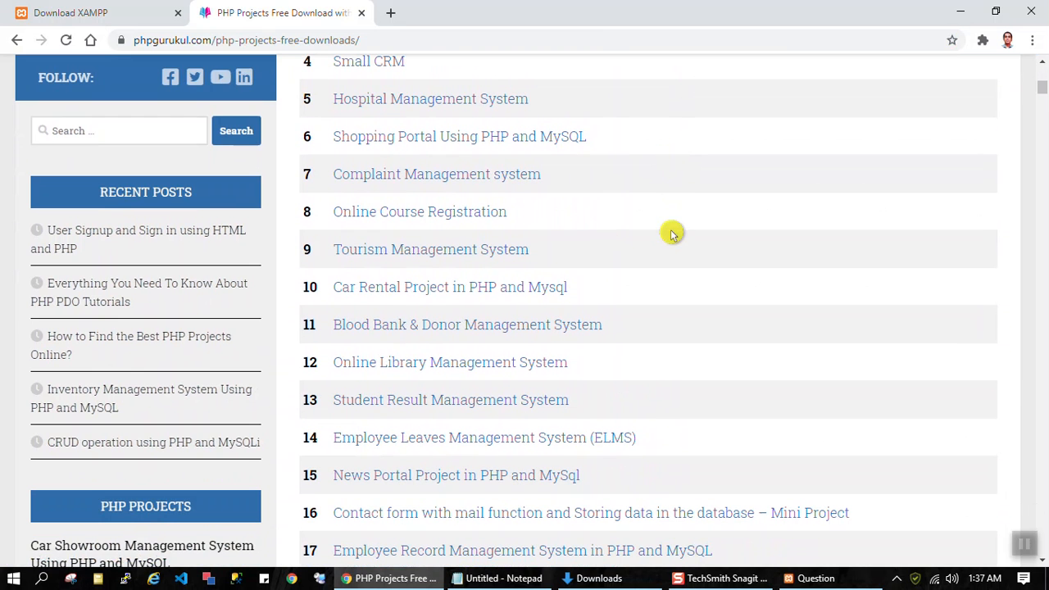
{"action": "left_click", "coordinate": [408, 295]}
Step: Download the full source code of the Car Rental Project from its page
{"action": "scroll", "coordinate": [716, 222], "scroll_direction": "down", "scroll_amount": 8}
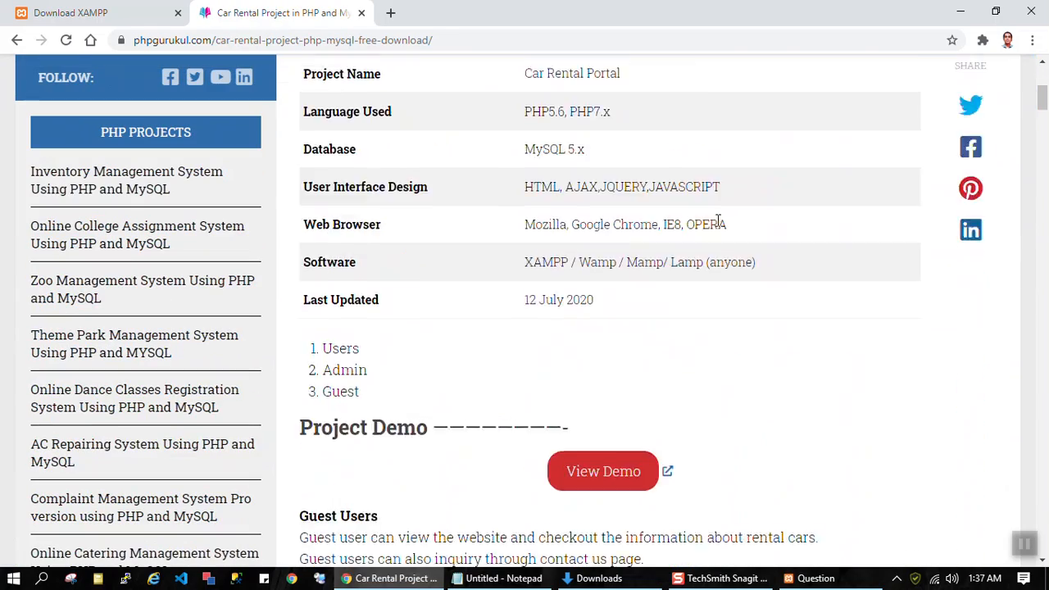
{"action": "scroll", "coordinate": [717, 221], "scroll_direction": "down", "scroll_amount": 9}
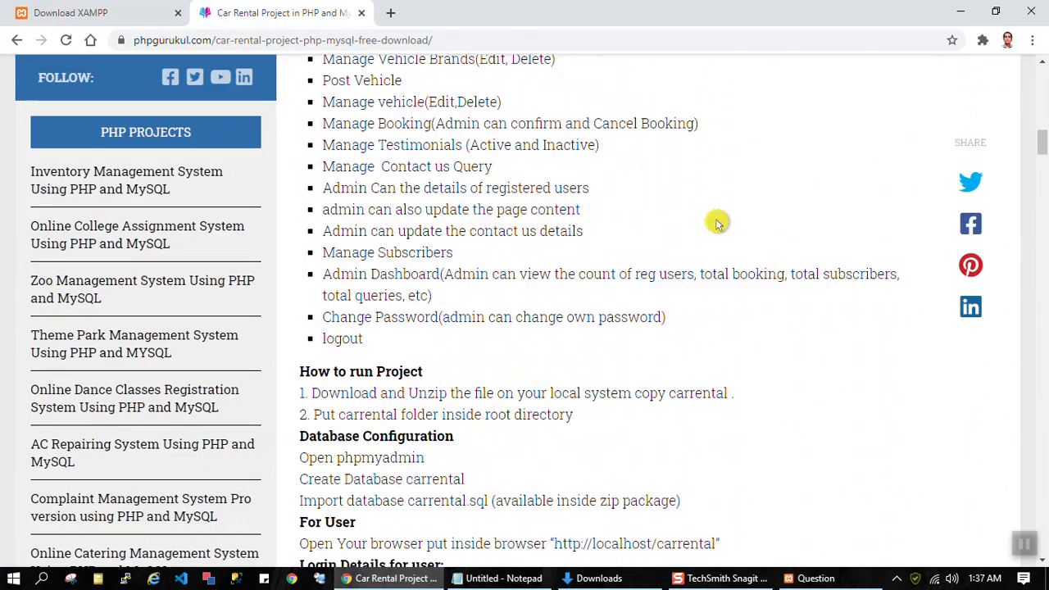
{"action": "scroll", "coordinate": [717, 221], "scroll_direction": "down", "scroll_amount": 6}
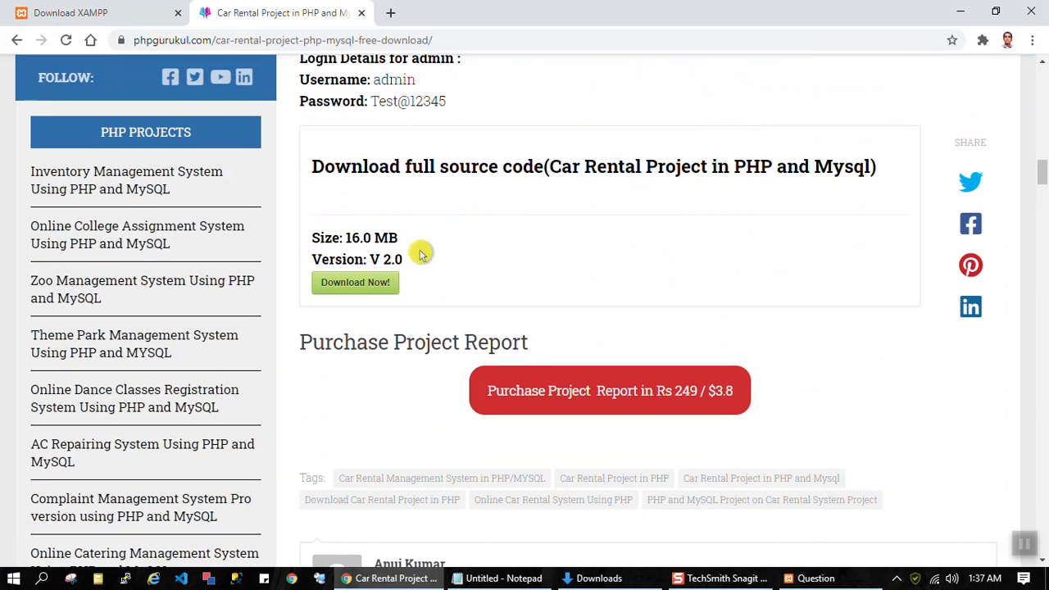
{"action": "left_click", "coordinate": [356, 282]}
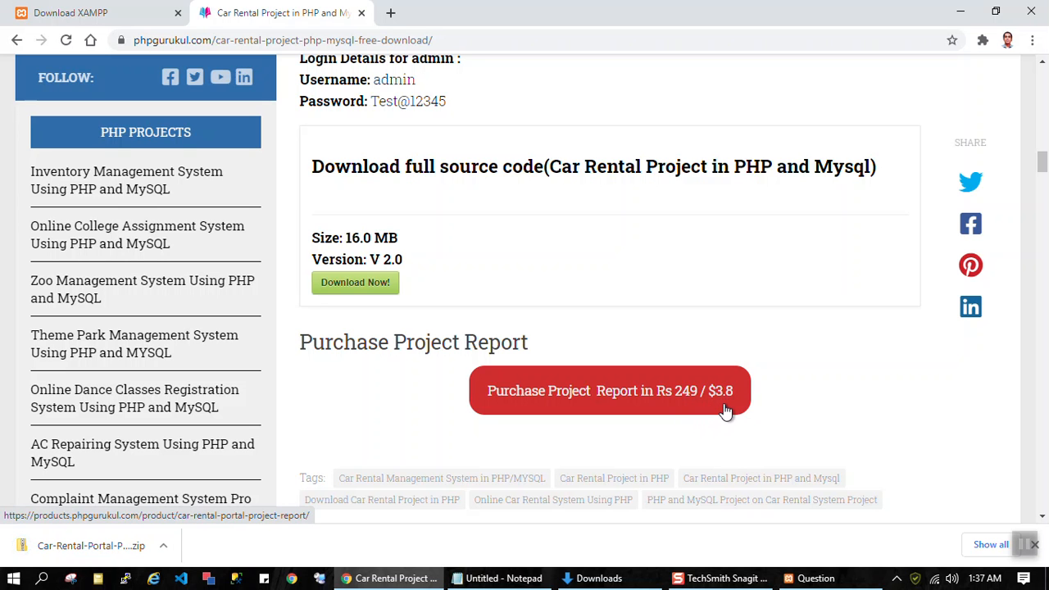
Step: Search Google for "3.8$ to php" in a new browser tab, highlight the conversion, and return to the Car Rental Project page
{"action": "left_click", "coordinate": [391, 12]}
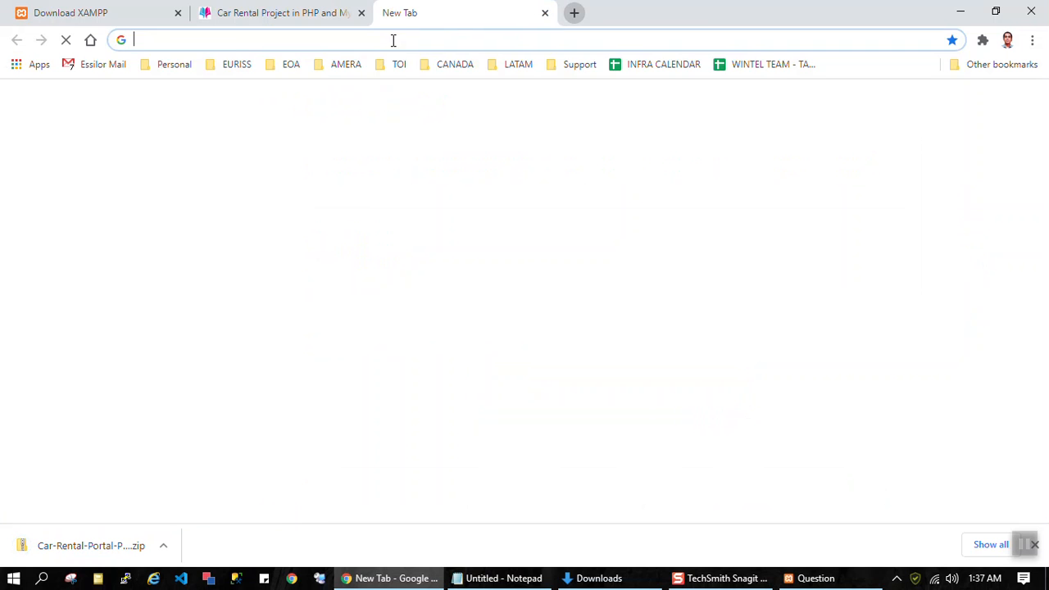
{"action": "type", "text": "3."}
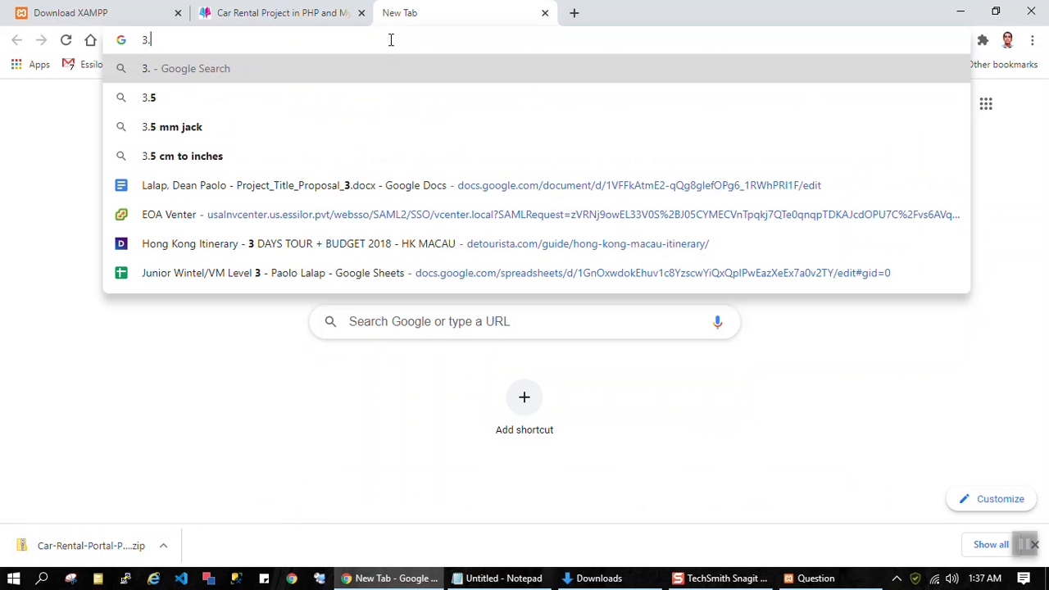
{"action": "type", "text": "8$ "}
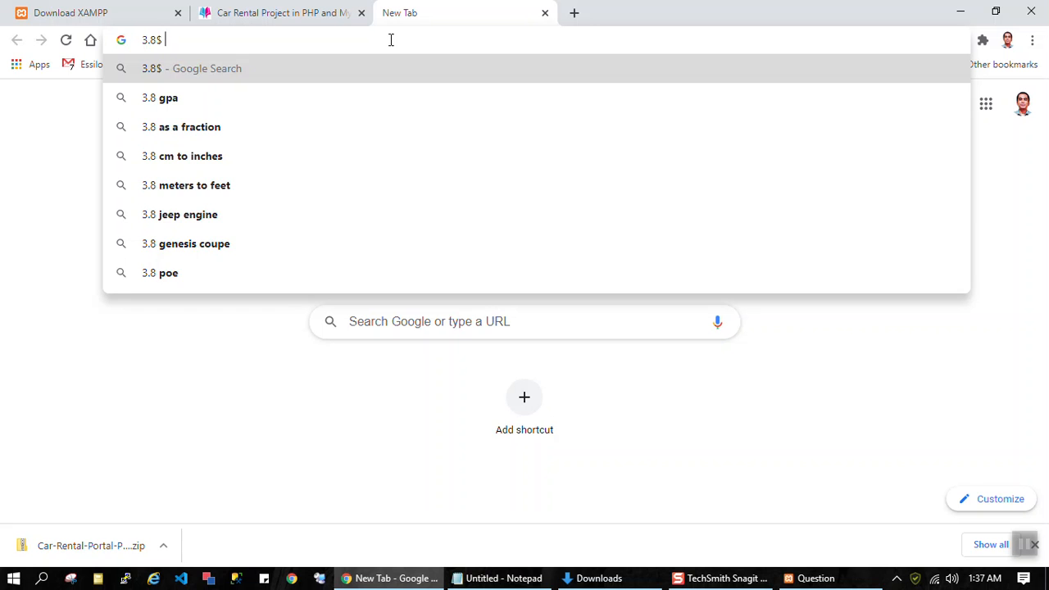
{"action": "type", "text": "to php"}
{"action": "key", "text": "Return"}
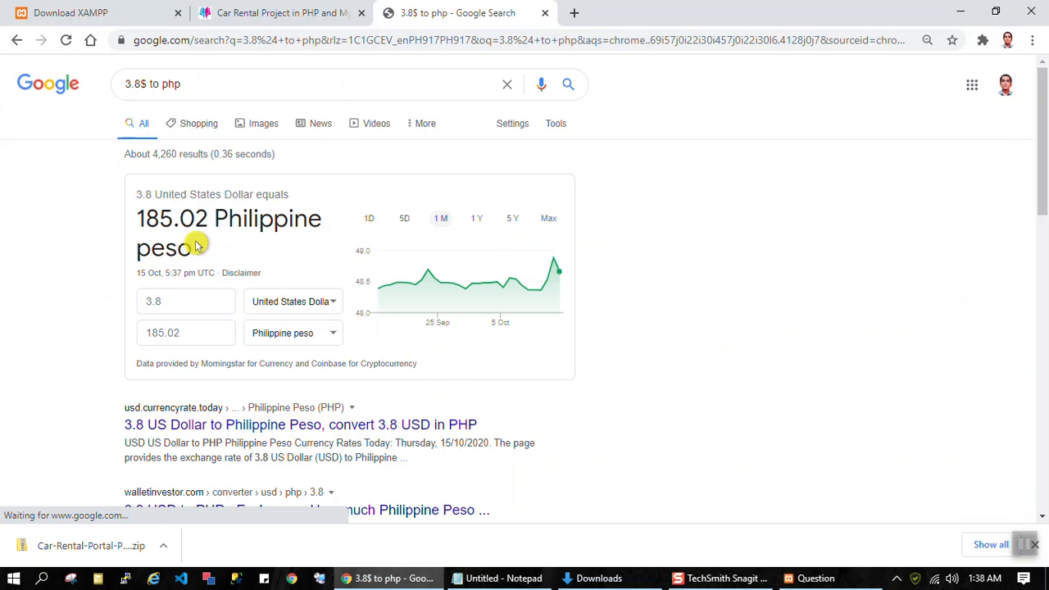
{"action": "left_click_drag", "start_coordinate": [196, 245], "coordinate": [135, 218]}
{"action": "left_click", "coordinate": [278, 12]}
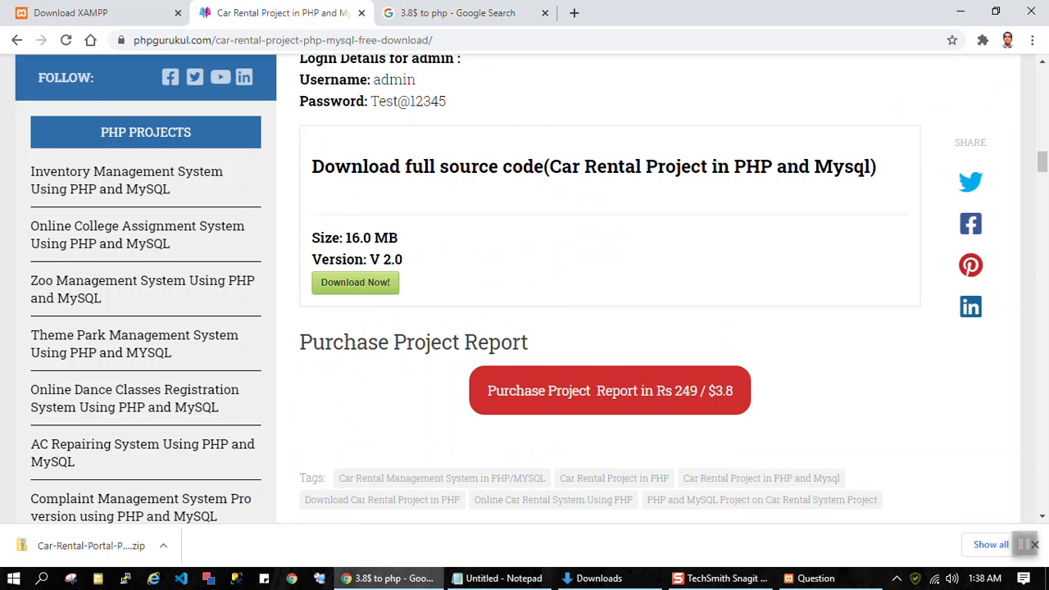
Step: Show the downloaded Car-Rental-Portal-Project.zip in its folder and extract all its contents to the suggested destination
{"action": "left_click", "coordinate": [163, 545]}
{"action": "left_click", "coordinate": [250, 488]}
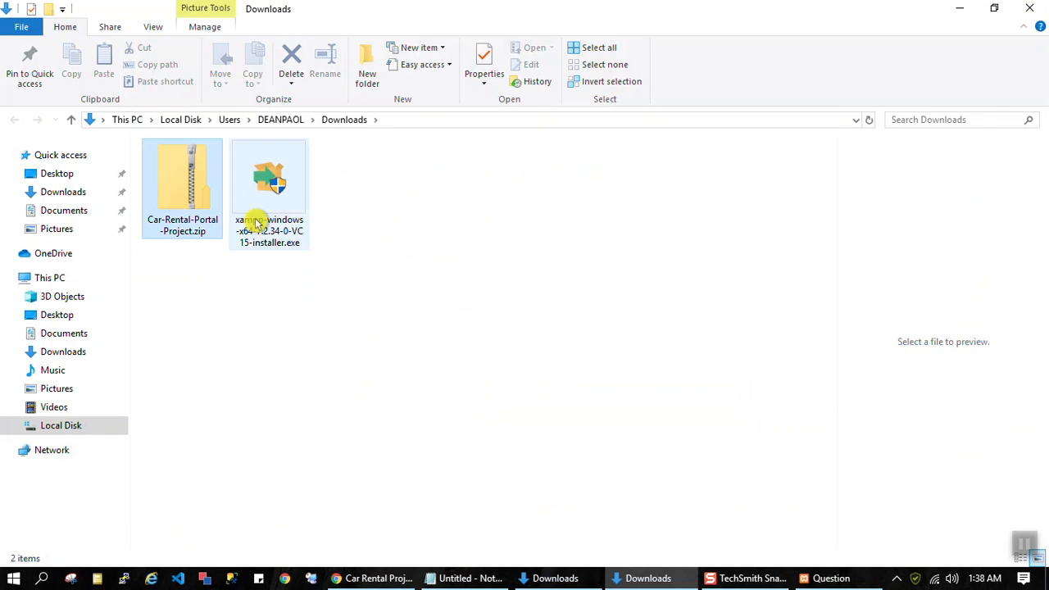
{"action": "right_click", "coordinate": [198, 193]}
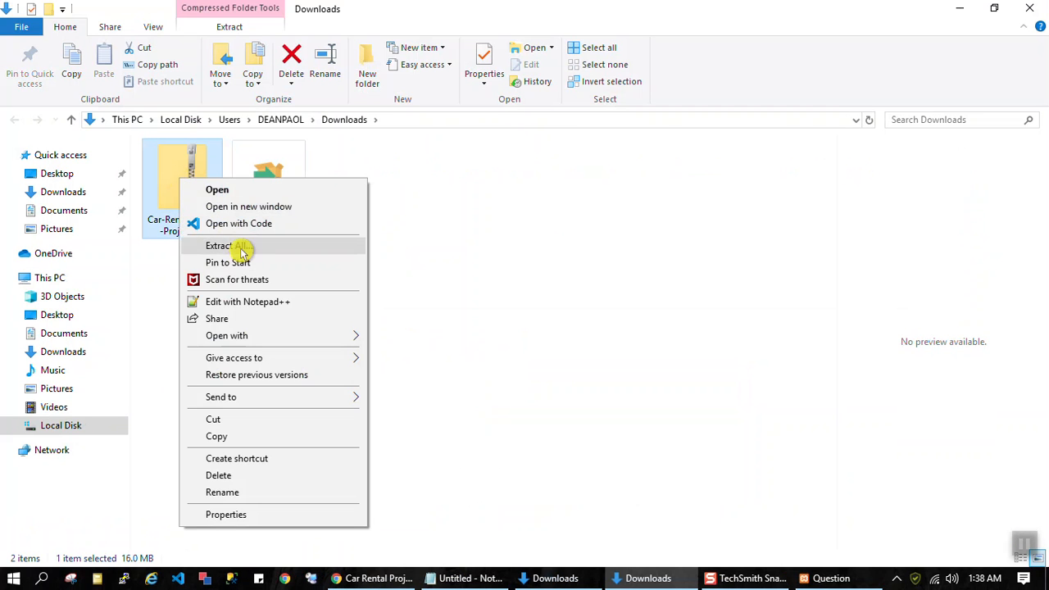
{"action": "left_click", "coordinate": [240, 248]}
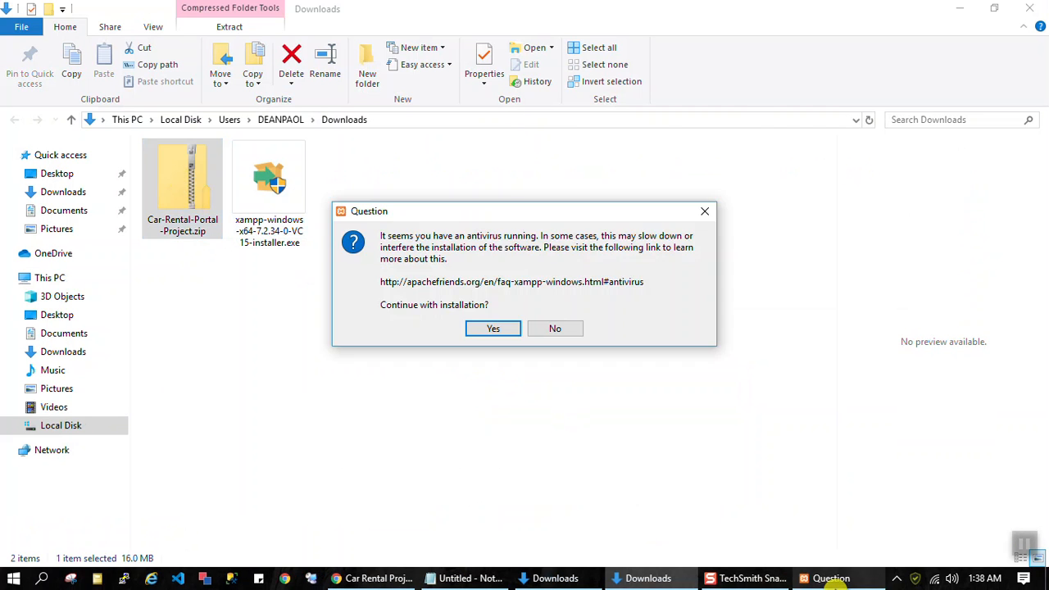
{"action": "left_click", "coordinate": [668, 439]}
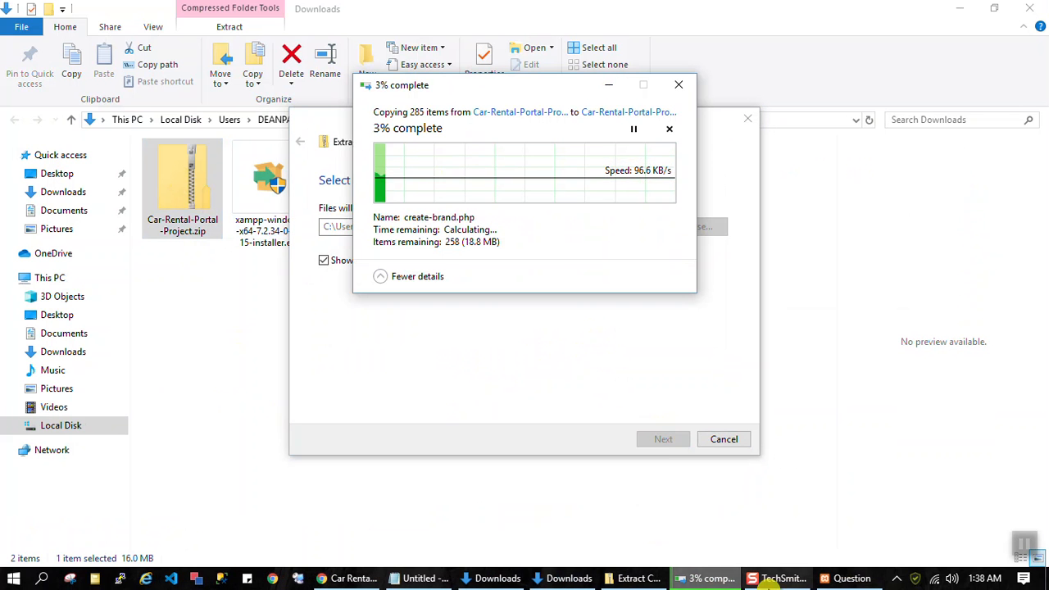
Step: Agree to continue the XAMPP installation despite the running antivirus and advance the setup wizard to the installation folder page
{"action": "left_click", "coordinate": [837, 580]}
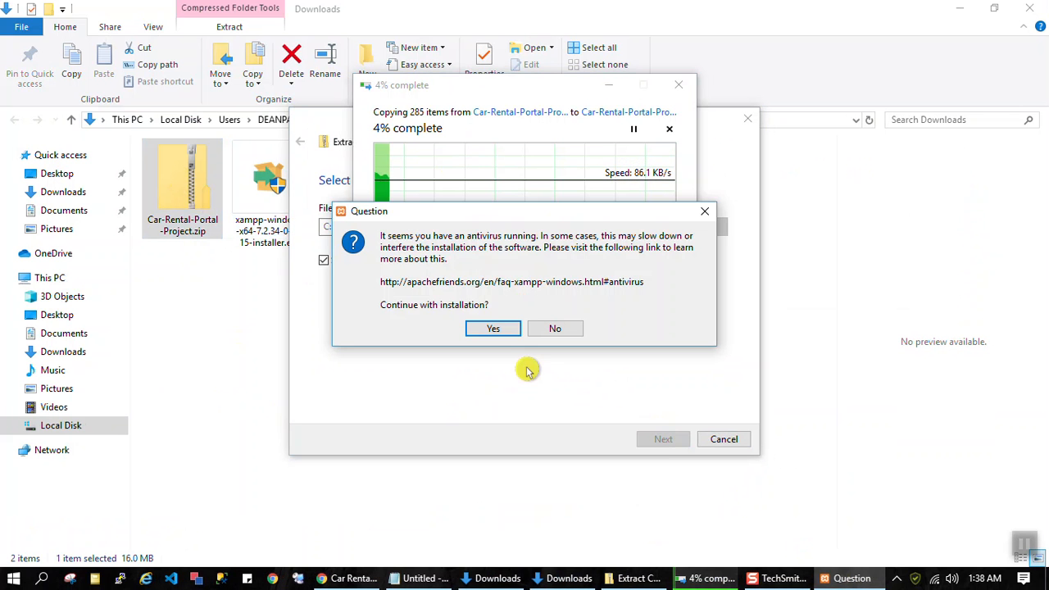
{"action": "left_click", "coordinate": [495, 328]}
{"action": "left_click", "coordinate": [528, 311]}
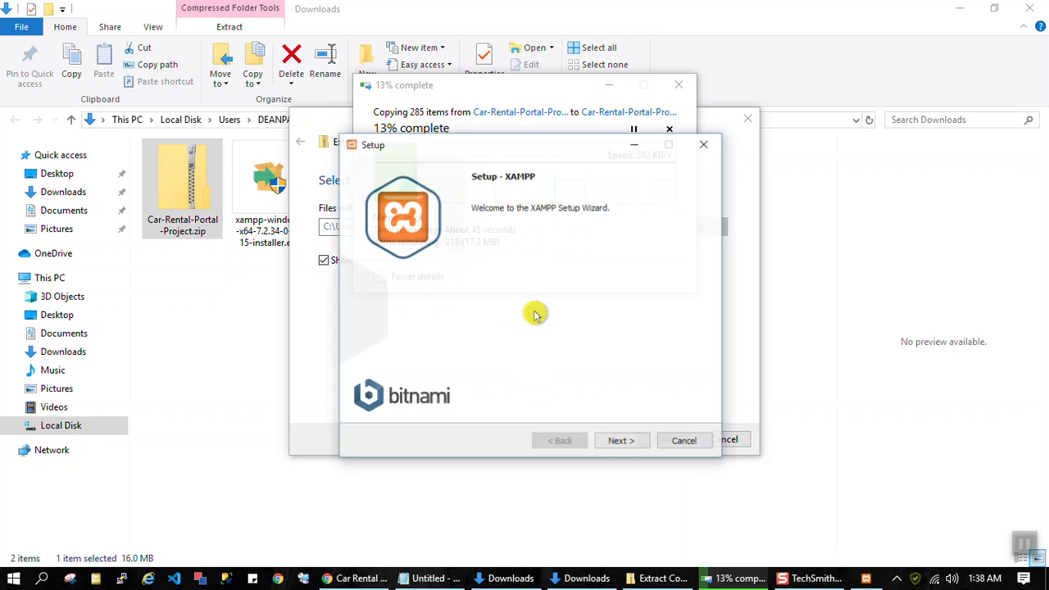
{"action": "left_click", "coordinate": [637, 441]}
{"action": "left_click", "coordinate": [639, 443]}
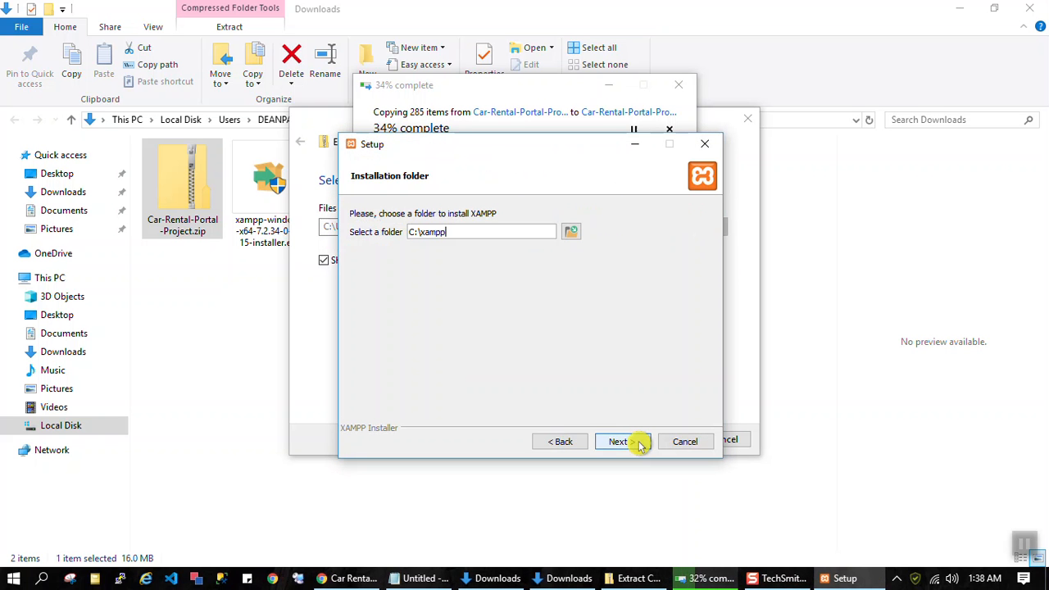
Step: Try C:\xampp as the installation folder, dismiss the warning, revise the folder choice and continue the XAMPP setup
{"action": "left_click", "coordinate": [640, 443]}
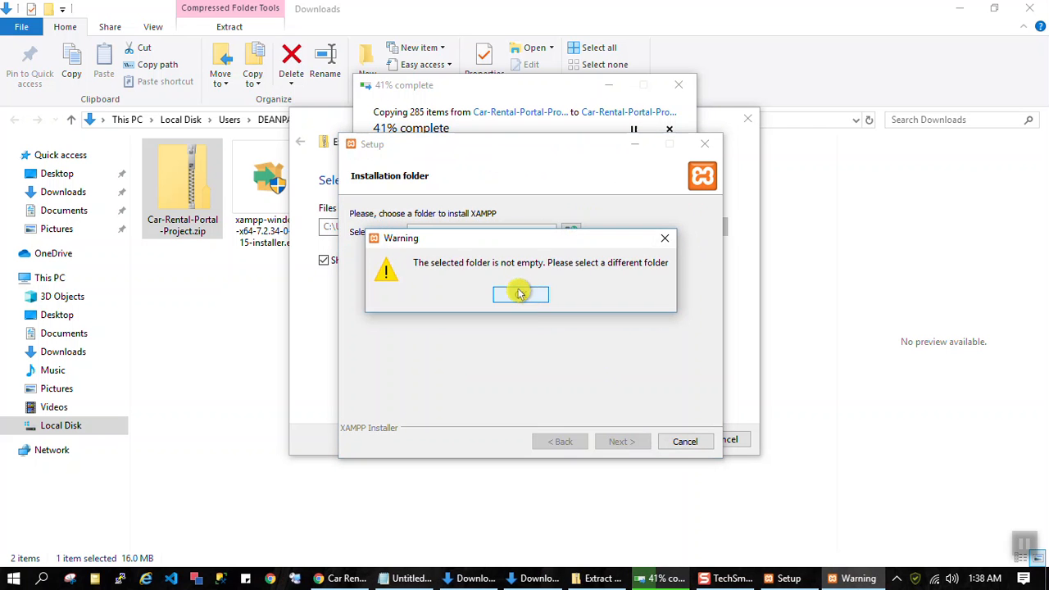
{"action": "left_click", "coordinate": [521, 293]}
{"action": "left_click", "coordinate": [464, 232]}
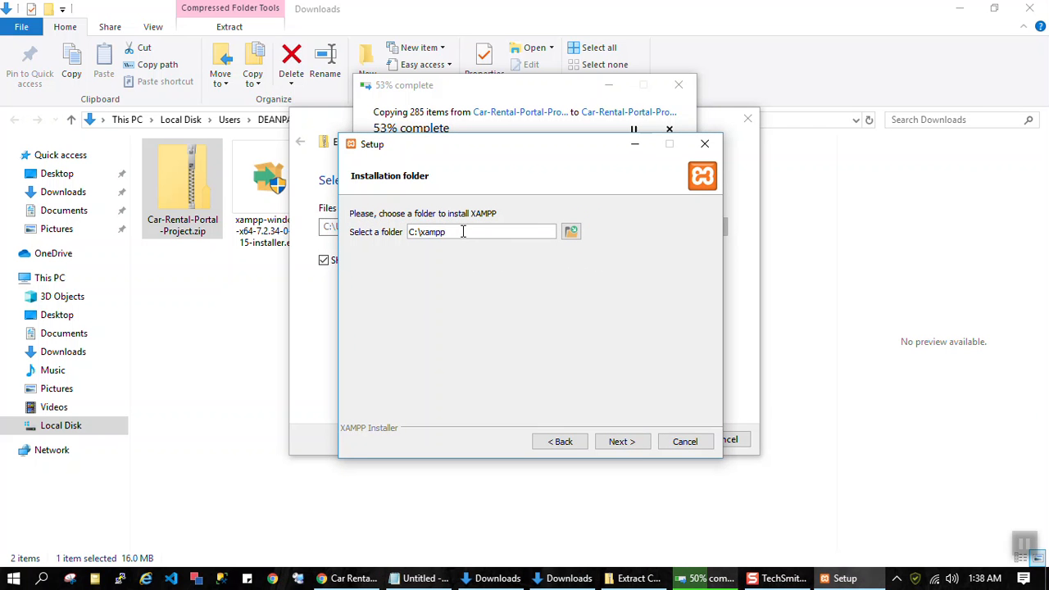
{"action": "left_click", "coordinate": [633, 444]}
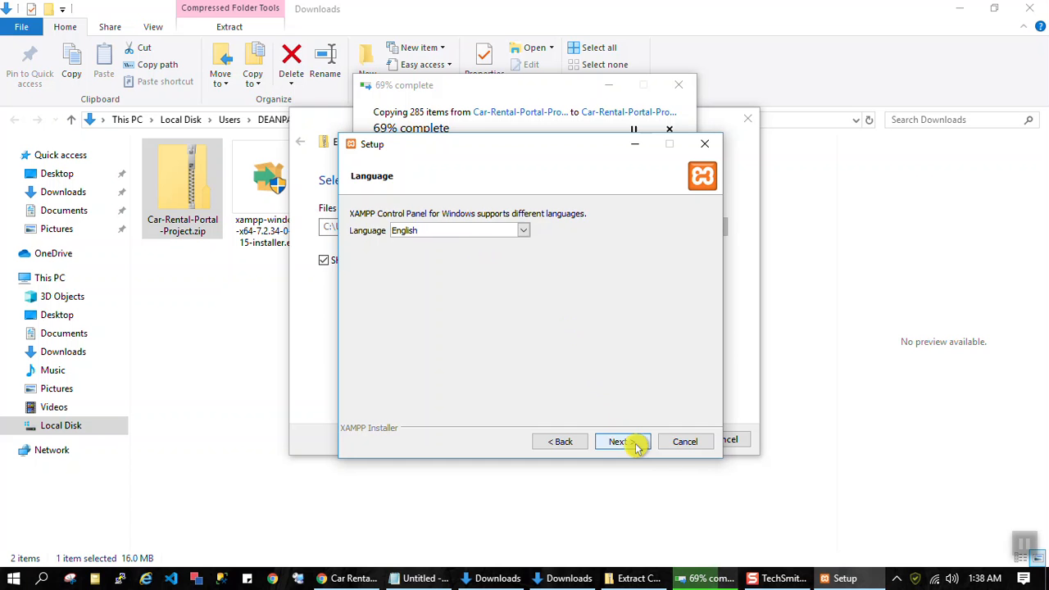
Step: Keep English as the control panel language, turn off learning more about Bitnami for XAMPP, and start the installation
{"action": "left_click", "coordinate": [636, 446]}
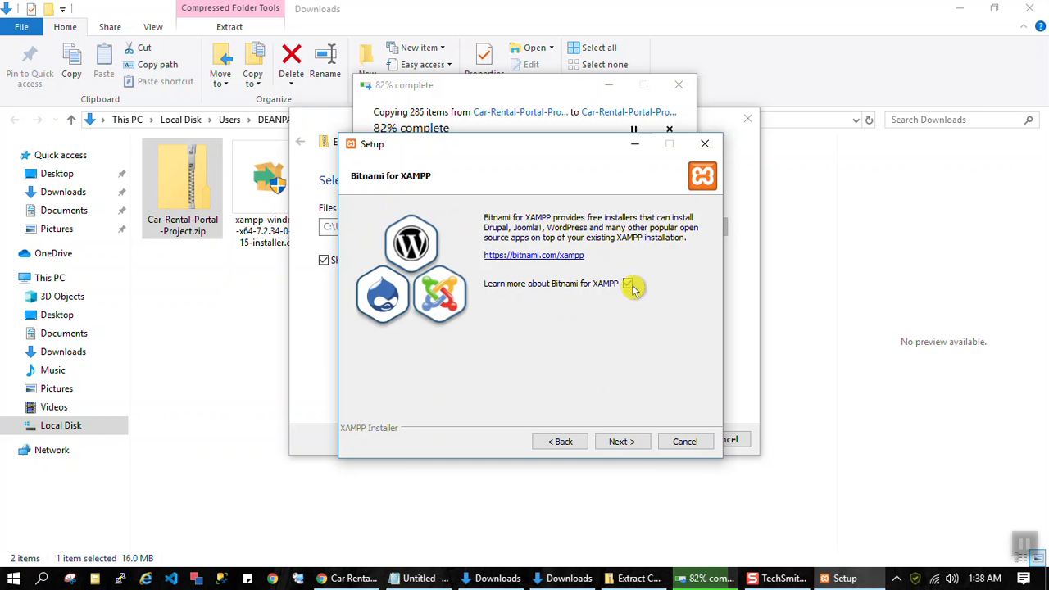
{"action": "left_click", "coordinate": [628, 285]}
{"action": "left_click", "coordinate": [629, 443]}
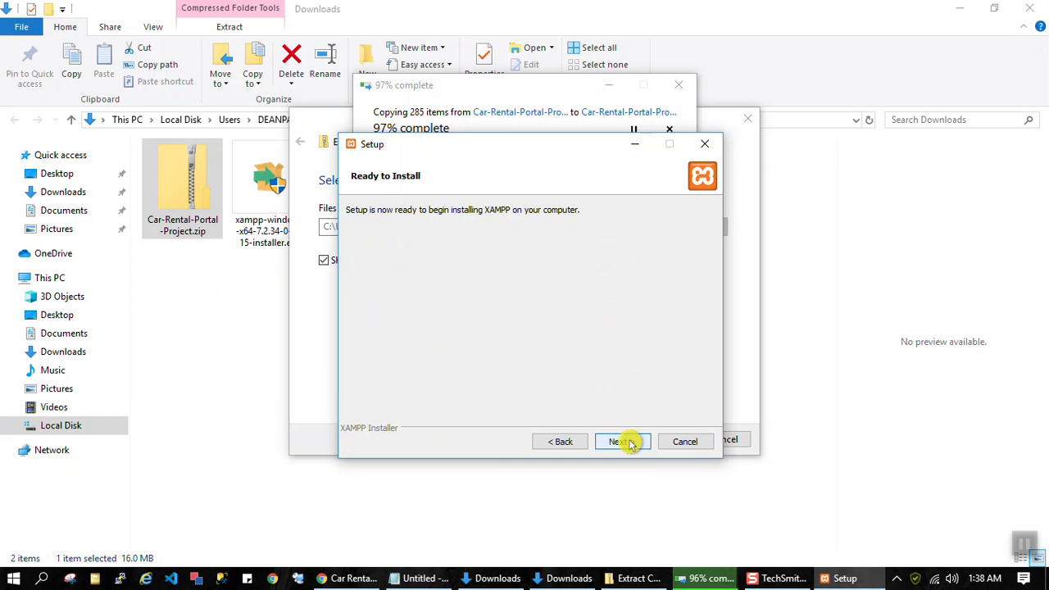
{"action": "left_click", "coordinate": [628, 443]}
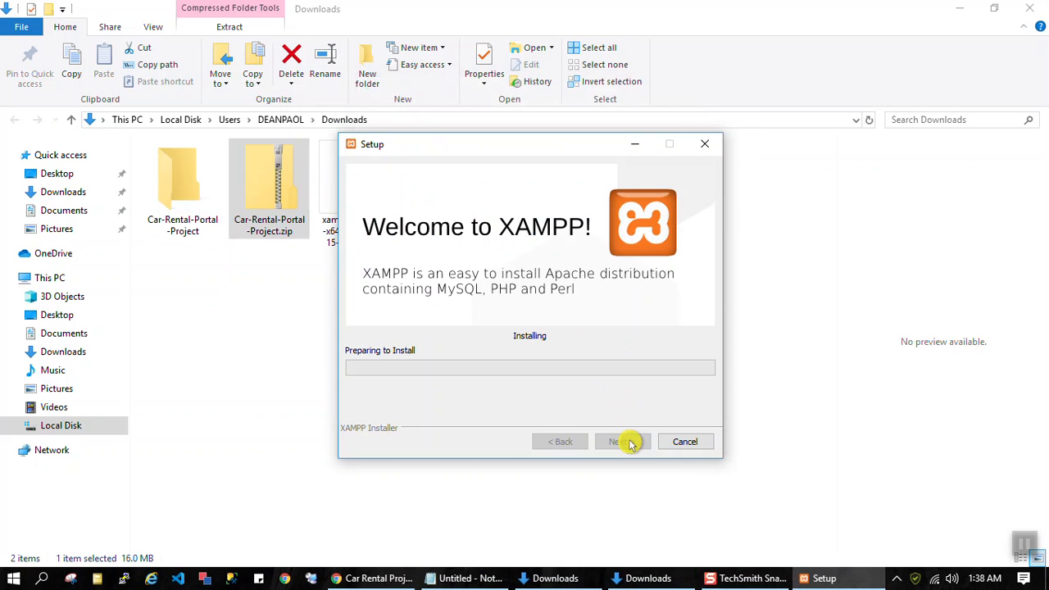
Step: Move the XAMPP setup window aside, select the extracted Car Rental Portal Project folder, and return to the installation progress
{"action": "left_click_drag", "start_coordinate": [522, 147], "coordinate": [695, 119]}
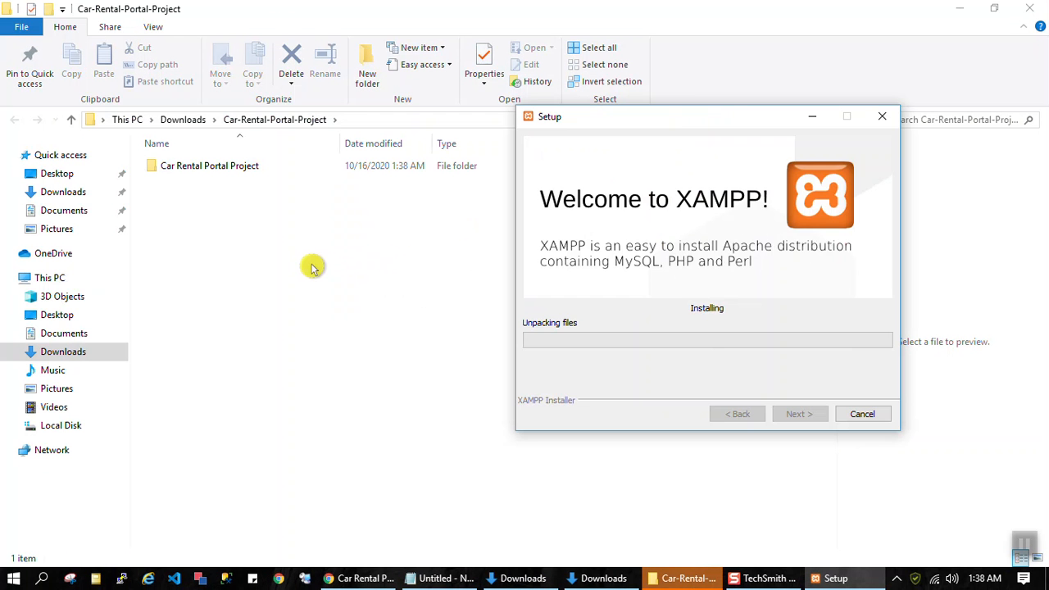
{"action": "left_click", "coordinate": [303, 255]}
{"action": "left_click", "coordinate": [224, 175]}
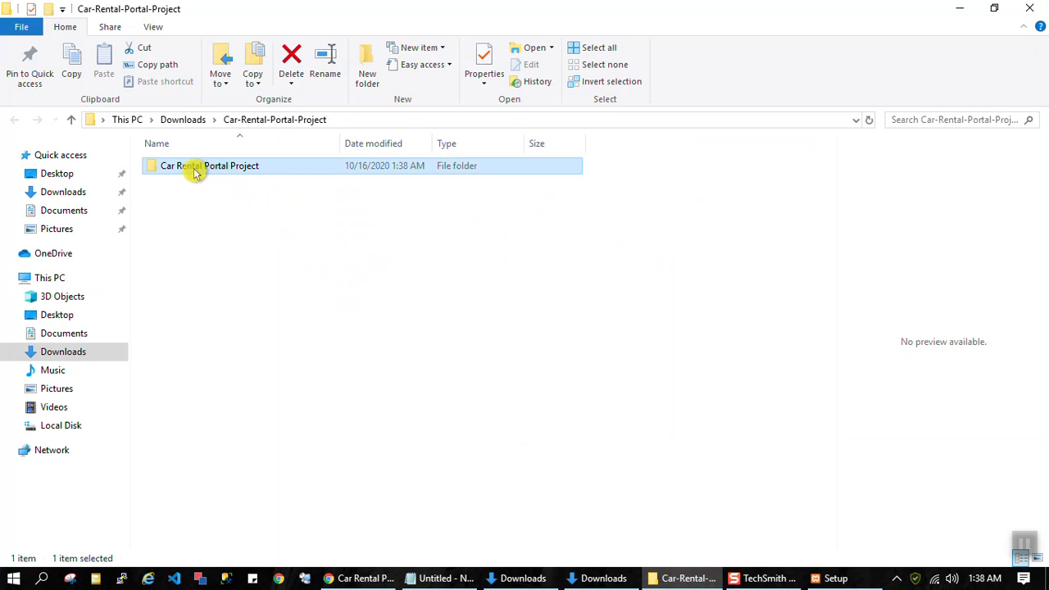
{"action": "left_click", "coordinate": [829, 580]}
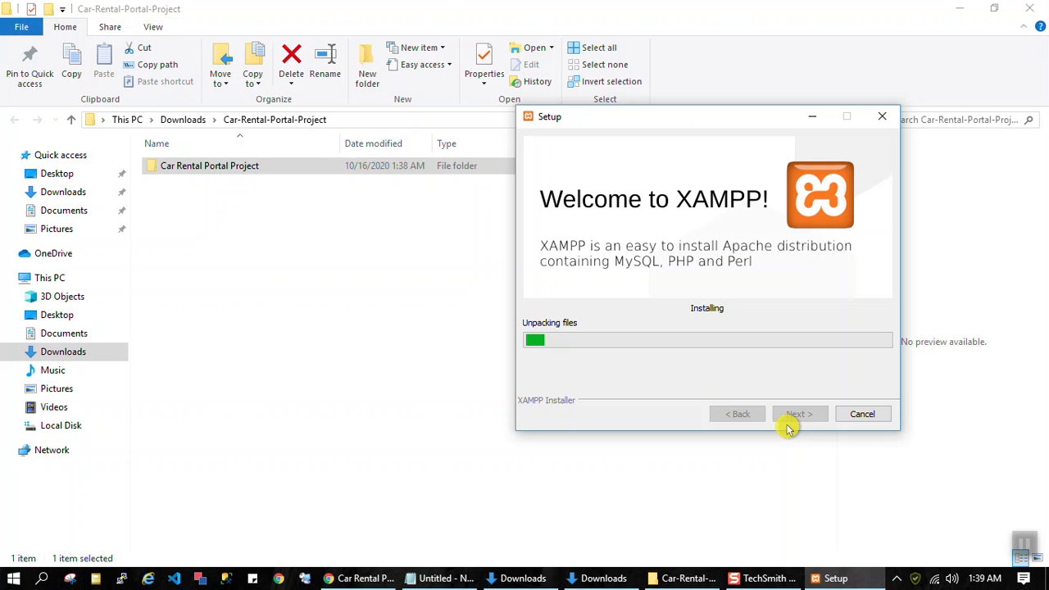
Step: Close the extra Downloads window and return to the extracted Car-Rental-Portal-Project folder
{"action": "left_click", "coordinate": [604, 578]}
{"action": "left_click", "coordinate": [1030, 9]}
{"action": "left_click", "coordinate": [340, 227]}
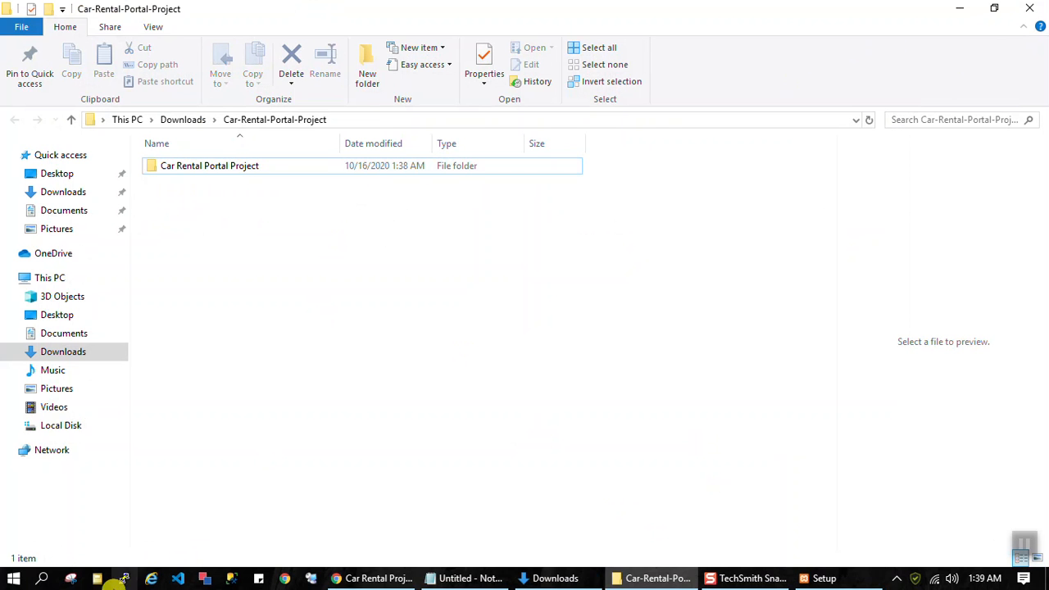
{"action": "left_click", "coordinate": [14, 573]}
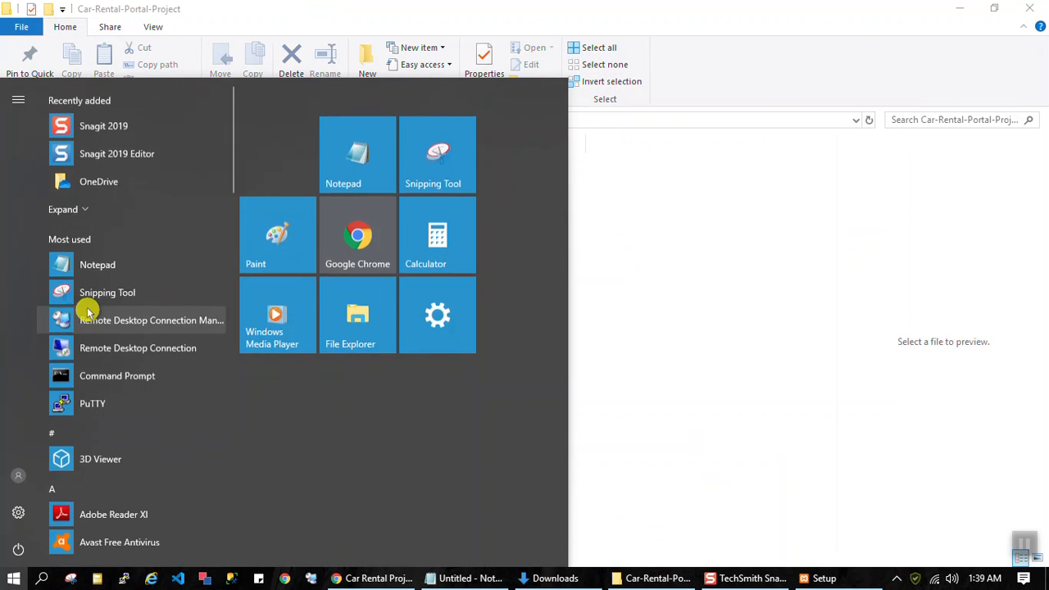
{"action": "left_click", "coordinate": [929, 307]}
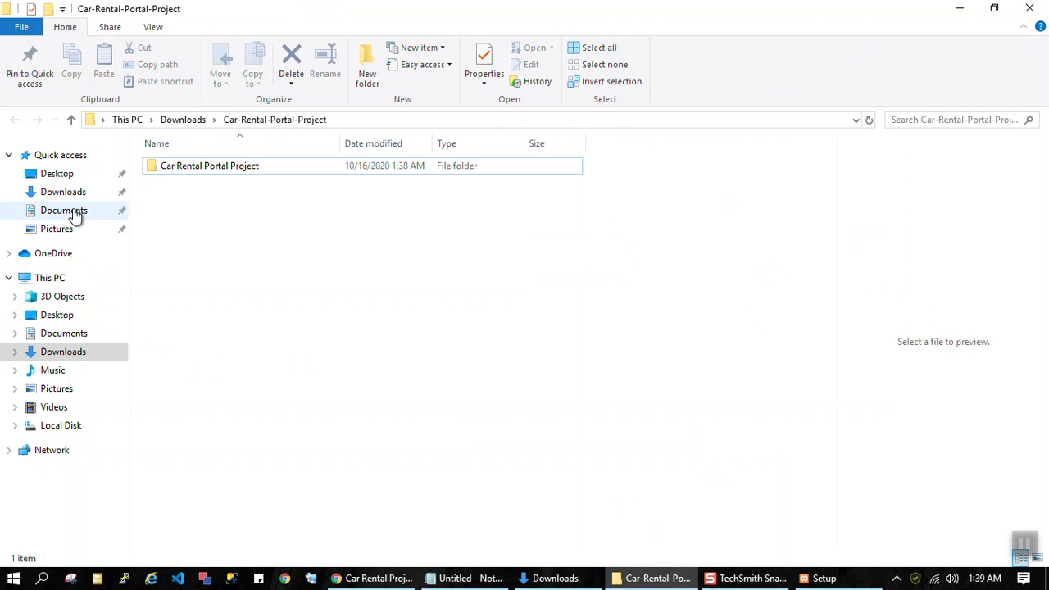
Step: Open Local Disk under This PC and compare the xampp and xampp1 folders
{"action": "left_click", "coordinate": [51, 277]}
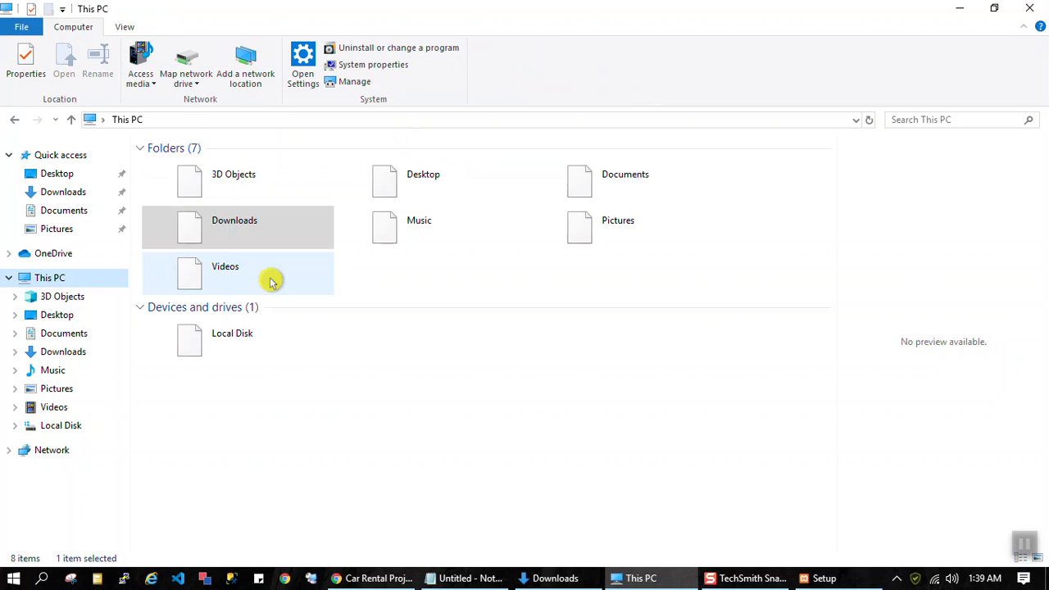
{"action": "double_click", "coordinate": [215, 341]}
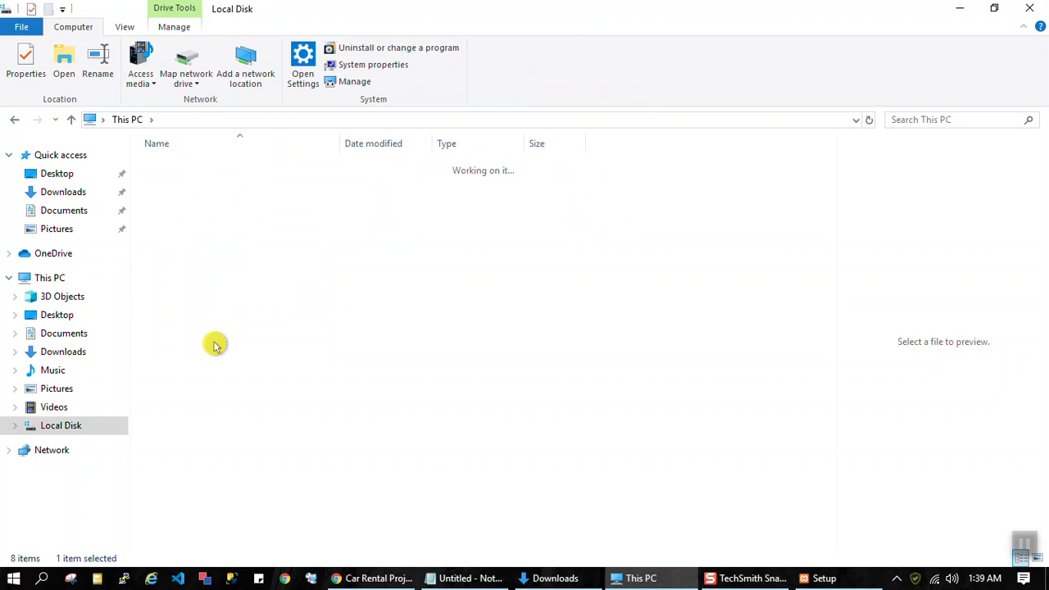
{"action": "left_click", "coordinate": [201, 490]}
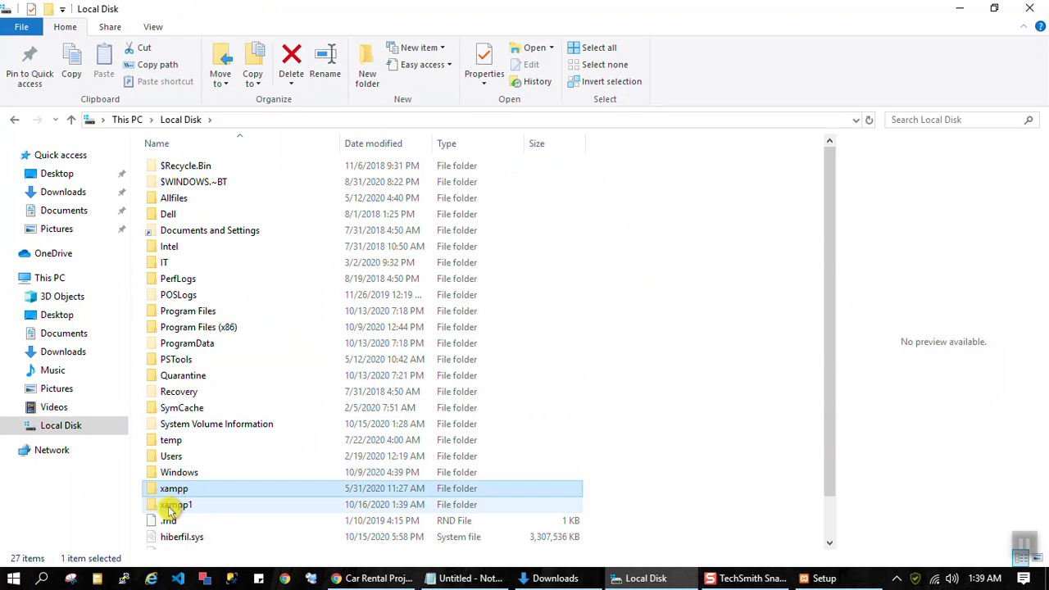
{"action": "left_click", "coordinate": [171, 508]}
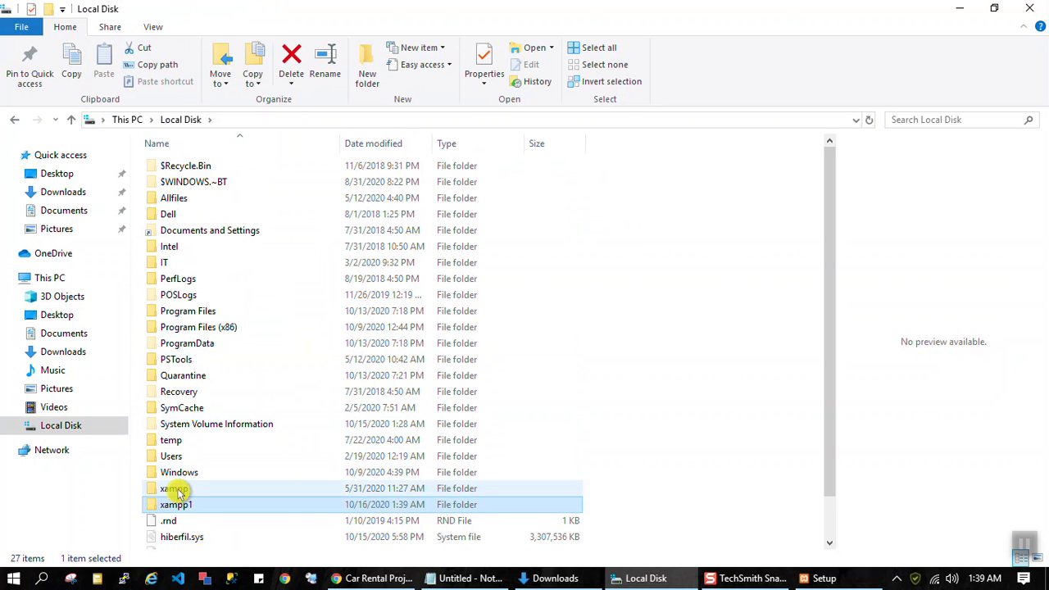
{"action": "left_click", "coordinate": [171, 490]}
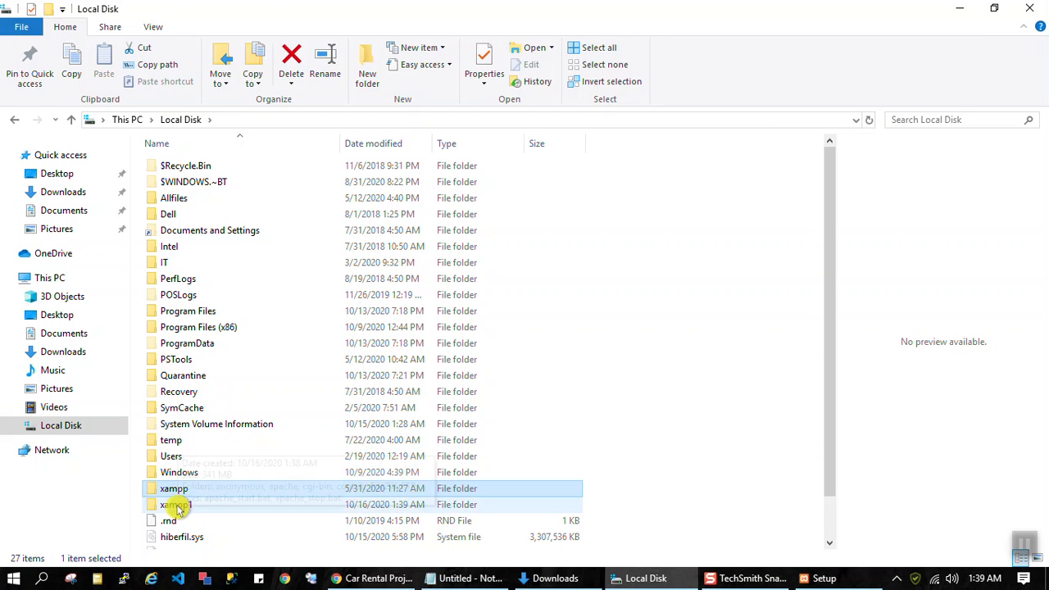
{"action": "left_click", "coordinate": [177, 507]}
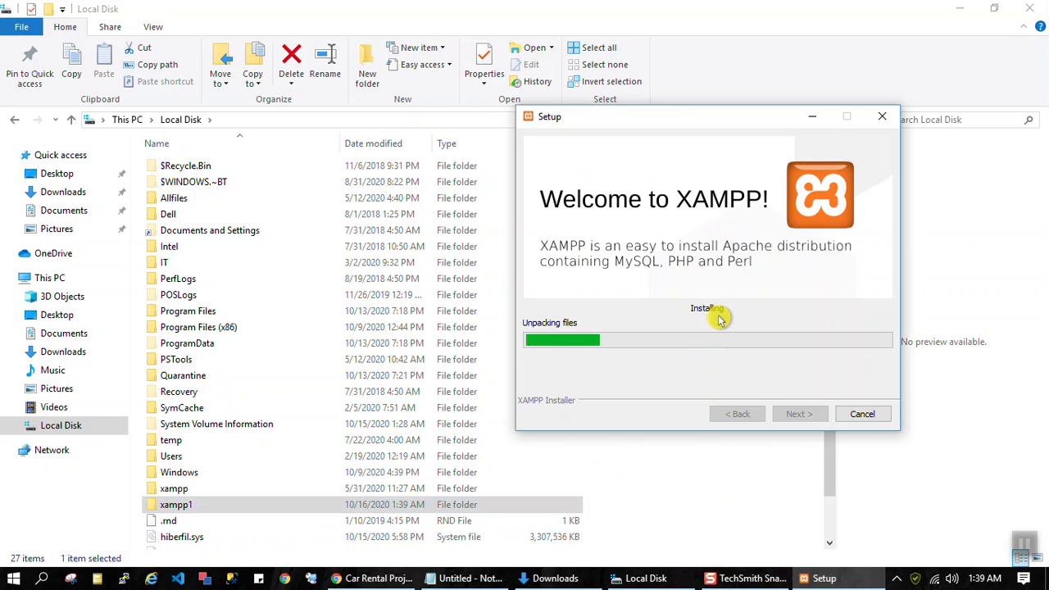
Step: Switch to Chrome and review the Car Rental Project page, highlighting its web address and its title
{"action": "mouse_move", "coordinate": [449, 580]}
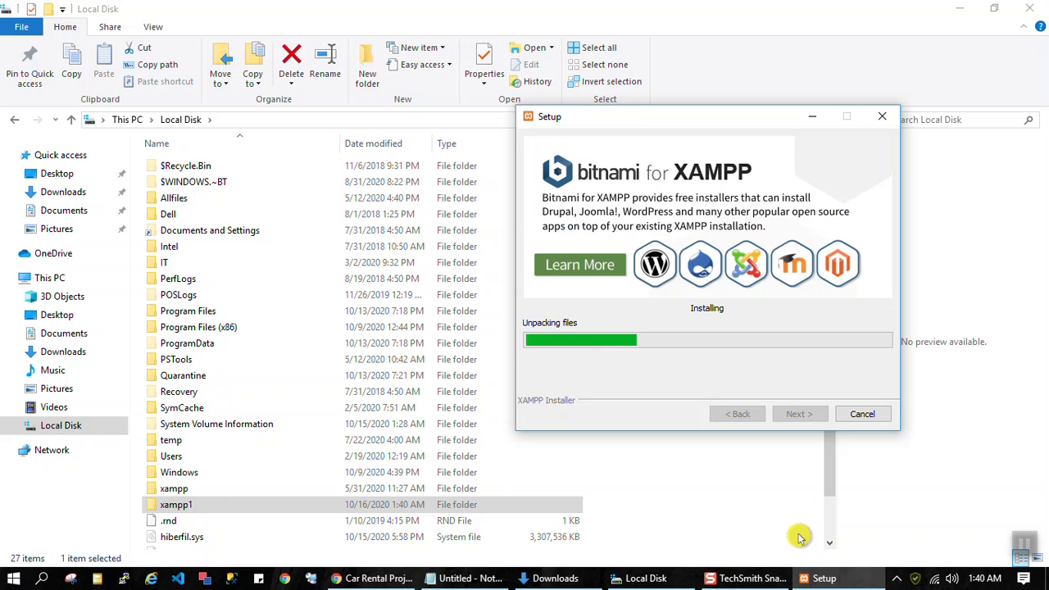
{"action": "left_click", "coordinate": [373, 579]}
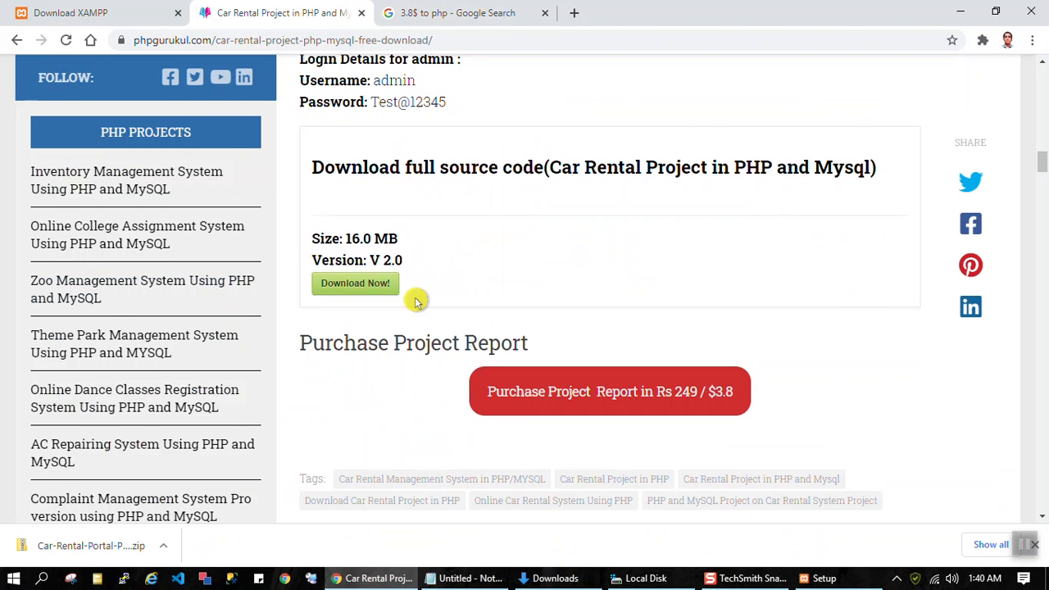
{"action": "scroll", "coordinate": [432, 275], "scroll_direction": "up", "scroll_amount": 3}
{"action": "scroll", "coordinate": [432, 275], "scroll_direction": "up", "scroll_amount": 3}
{"action": "left_click", "coordinate": [480, 40]}
{"action": "left_click_drag", "start_coordinate": [482, 39], "coordinate": [127, 53]}
{"action": "scroll", "coordinate": [545, 309], "scroll_direction": "up", "scroll_amount": 8}
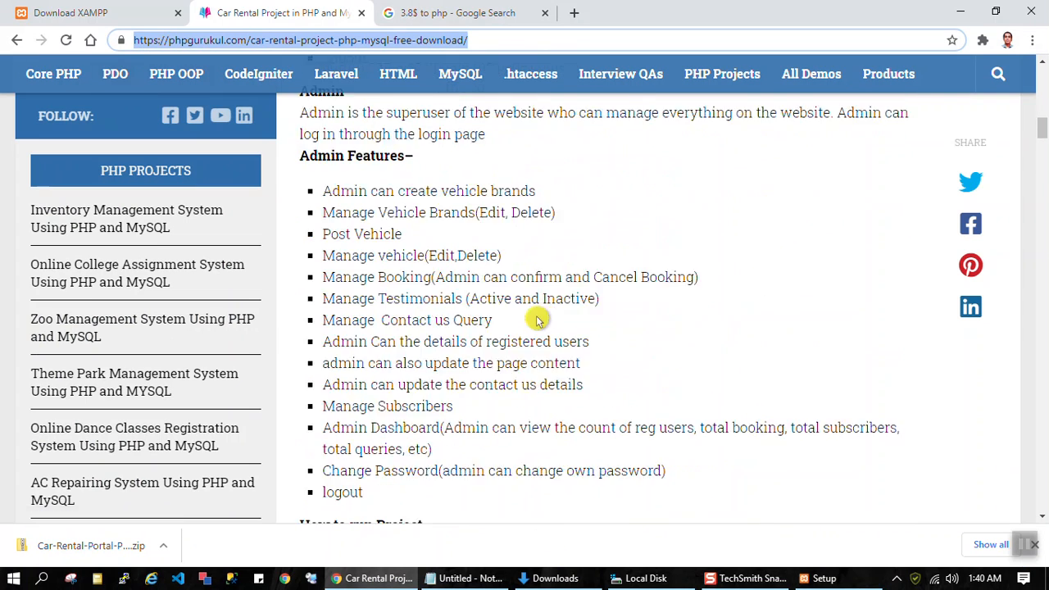
{"action": "scroll", "coordinate": [545, 309], "scroll_direction": "up", "scroll_amount": 10}
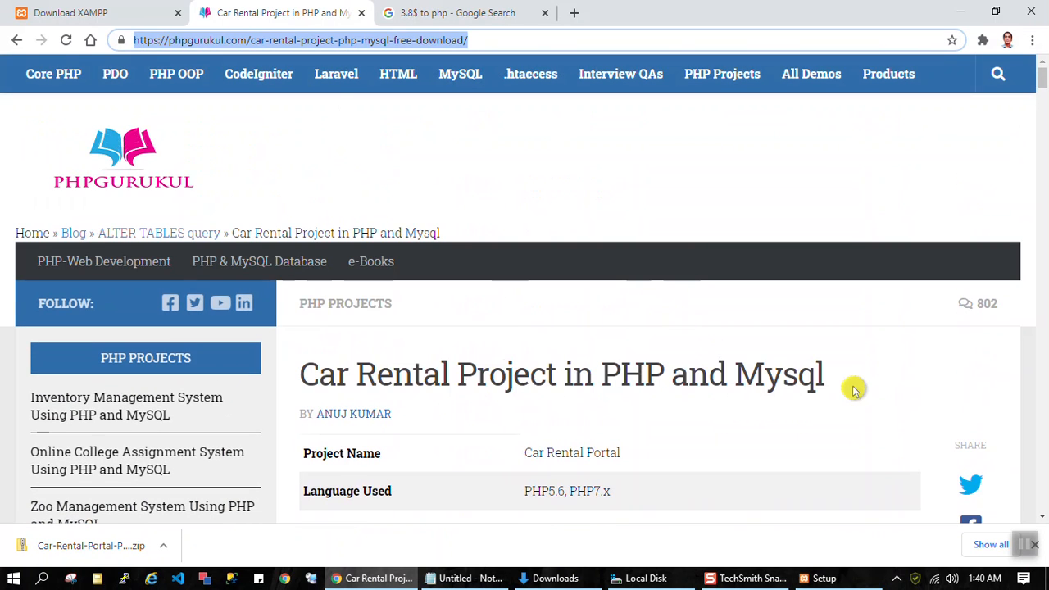
{"action": "left_click_drag", "start_coordinate": [833, 381], "coordinate": [308, 383]}
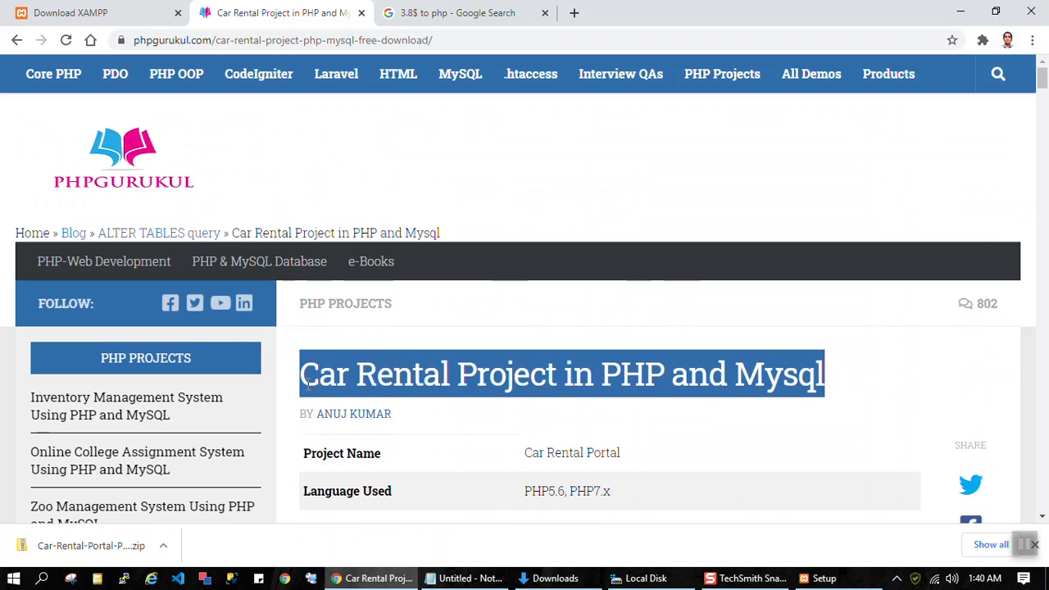
{"action": "left_click", "coordinate": [578, 335]}
Step: Go back to PHPGurukul's PHP Projects Free Downloads page and skim its Core PHP Projects List
{"action": "scroll", "coordinate": [592, 334], "scroll_direction": "down", "scroll_amount": 1}
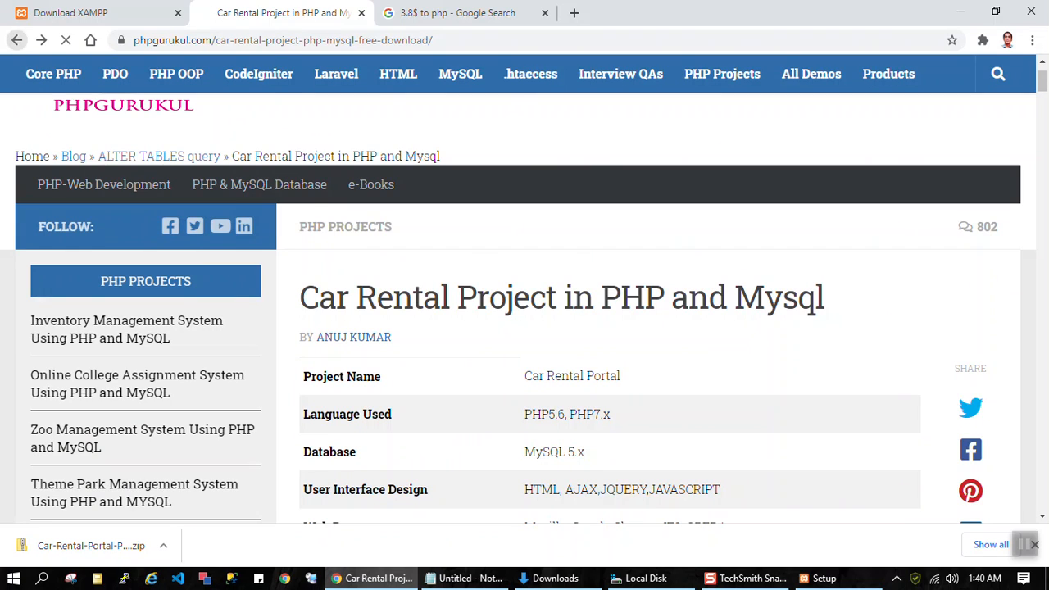
{"action": "scroll", "coordinate": [565, 255], "scroll_direction": "down", "scroll_amount": 2}
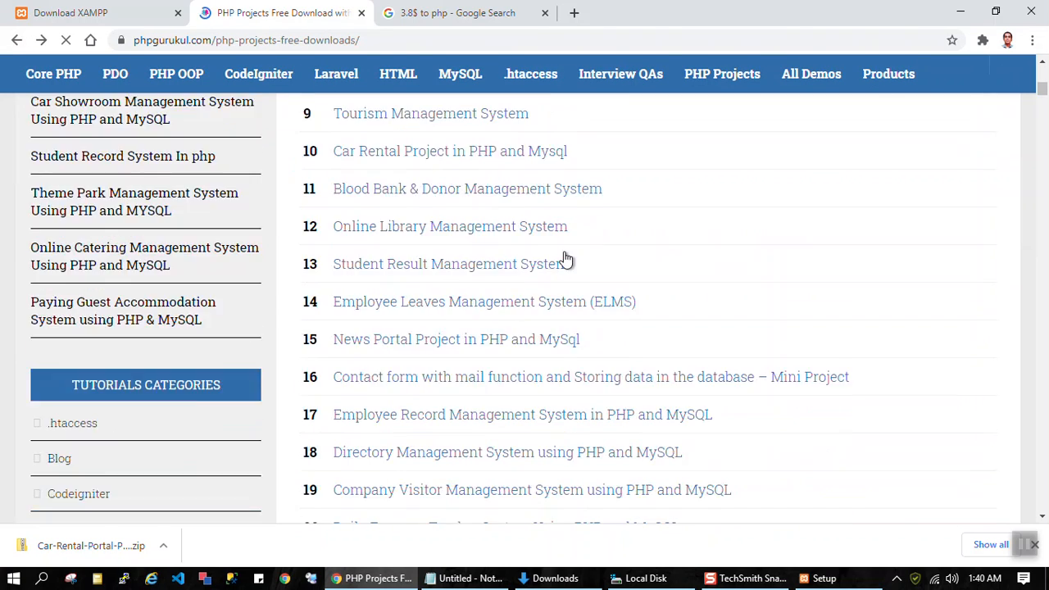
{"action": "scroll", "coordinate": [566, 259], "scroll_direction": "down", "scroll_amount": 5}
{"action": "scroll", "coordinate": [564, 255], "scroll_direction": "down", "scroll_amount": 3}
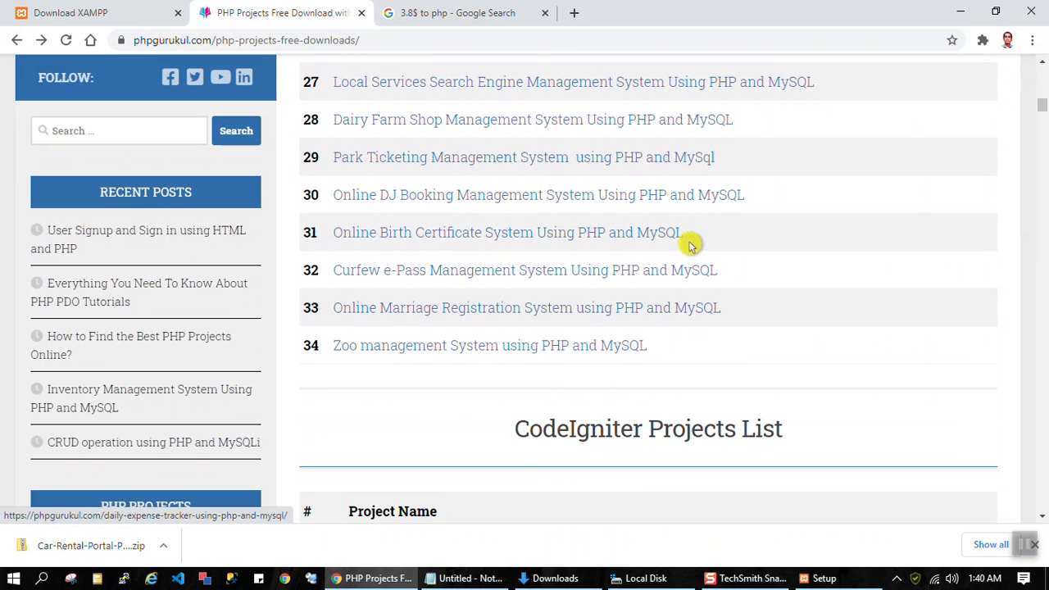
{"action": "scroll", "coordinate": [656, 262], "scroll_direction": "up", "scroll_amount": 7}
{"action": "scroll", "coordinate": [684, 280], "scroll_direction": "up", "scroll_amount": 2}
Step: Check the XAMPP installation progress and minimize the setup window
{"action": "left_click", "coordinate": [832, 576]}
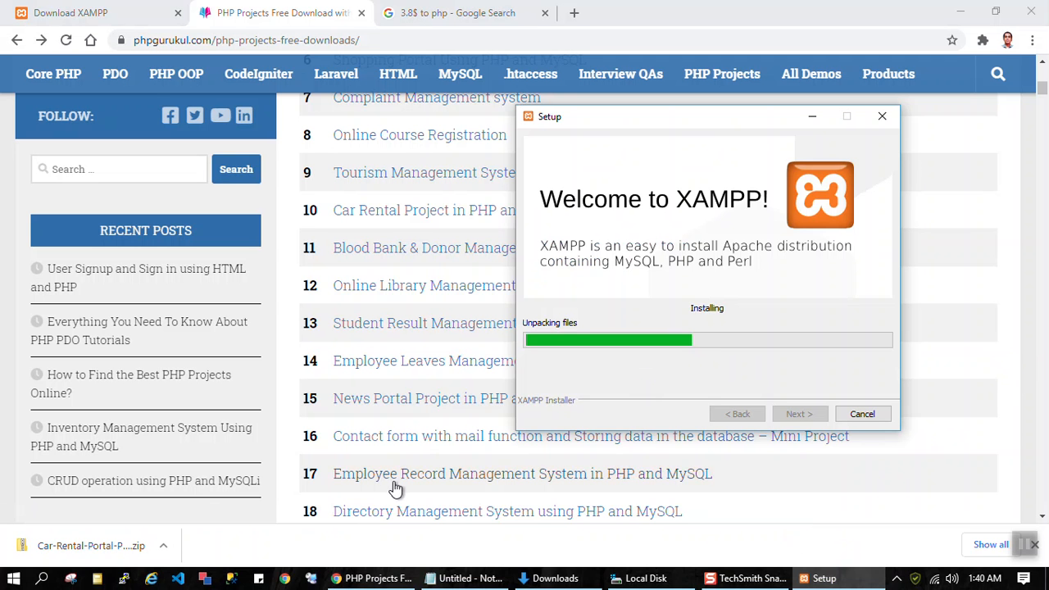
{"action": "scroll", "coordinate": [396, 492], "scroll_direction": "up", "scroll_amount": 3}
{"action": "left_click", "coordinate": [813, 117]}
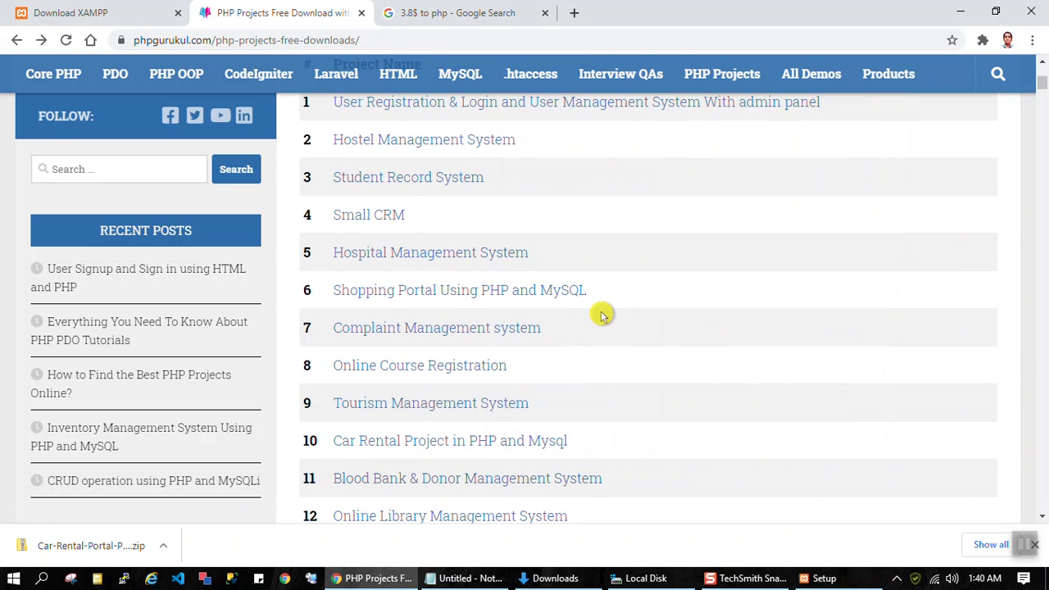
Step: Look through the numbered Core PHP Projects List down to its end and return to the start of the page
{"action": "scroll", "coordinate": [607, 304], "scroll_direction": "up", "scroll_amount": 2}
{"action": "scroll", "coordinate": [602, 316], "scroll_direction": "down", "scroll_amount": 3}
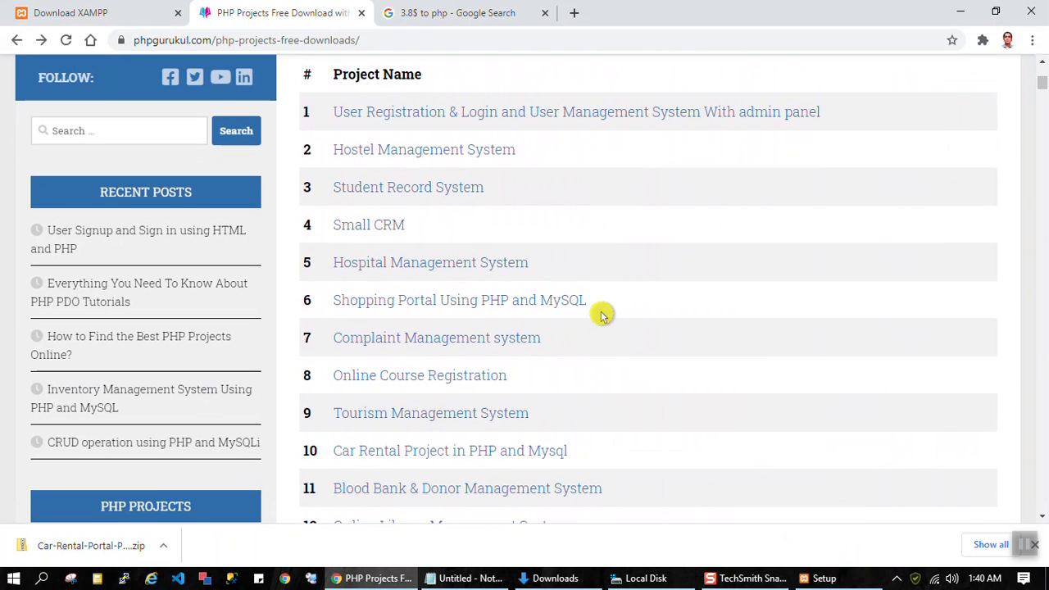
{"action": "scroll", "coordinate": [602, 315], "scroll_direction": "down", "scroll_amount": 4}
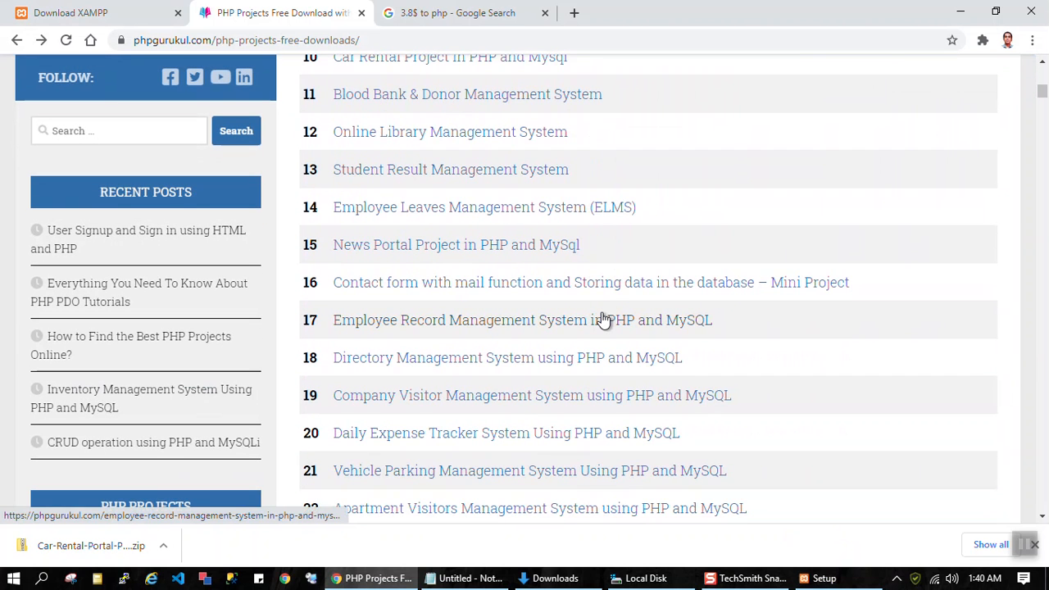
{"action": "scroll", "coordinate": [603, 318], "scroll_direction": "down", "scroll_amount": 1}
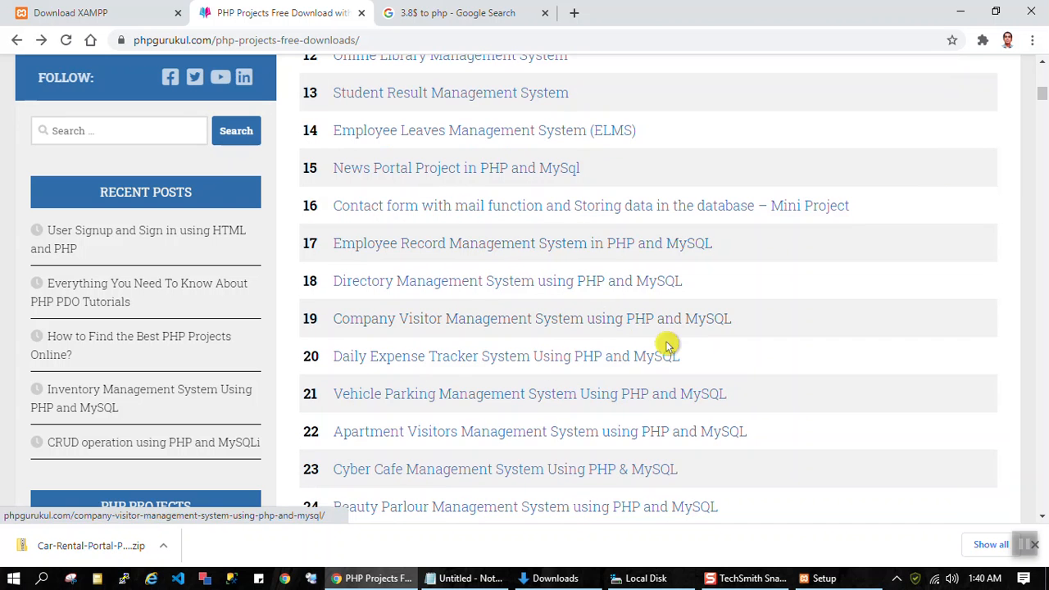
{"action": "scroll", "coordinate": [607, 383], "scroll_direction": "down", "scroll_amount": 3}
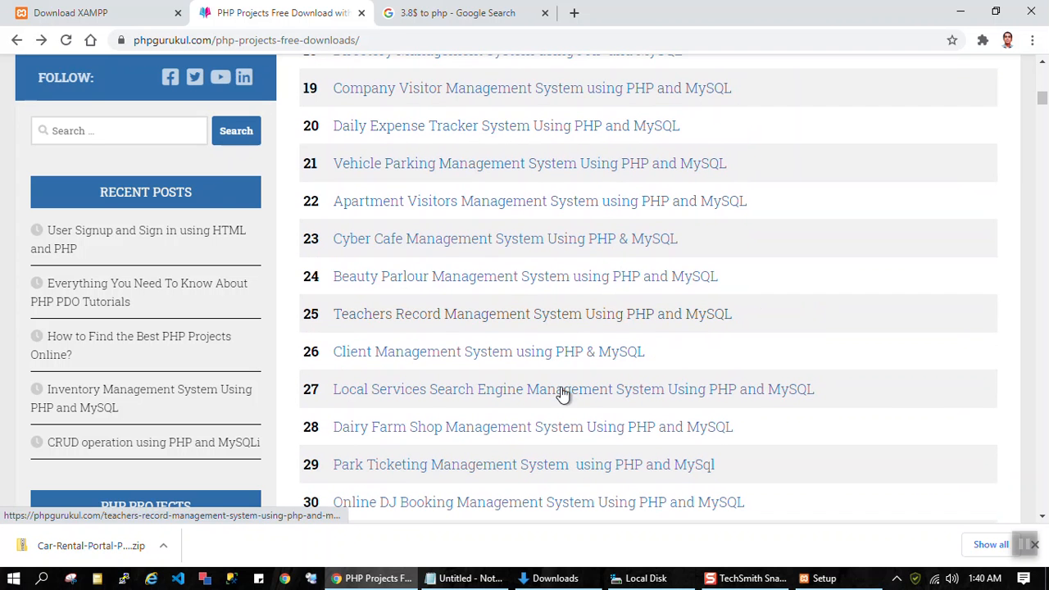
{"action": "scroll", "coordinate": [627, 266], "scroll_direction": "down", "scroll_amount": 1}
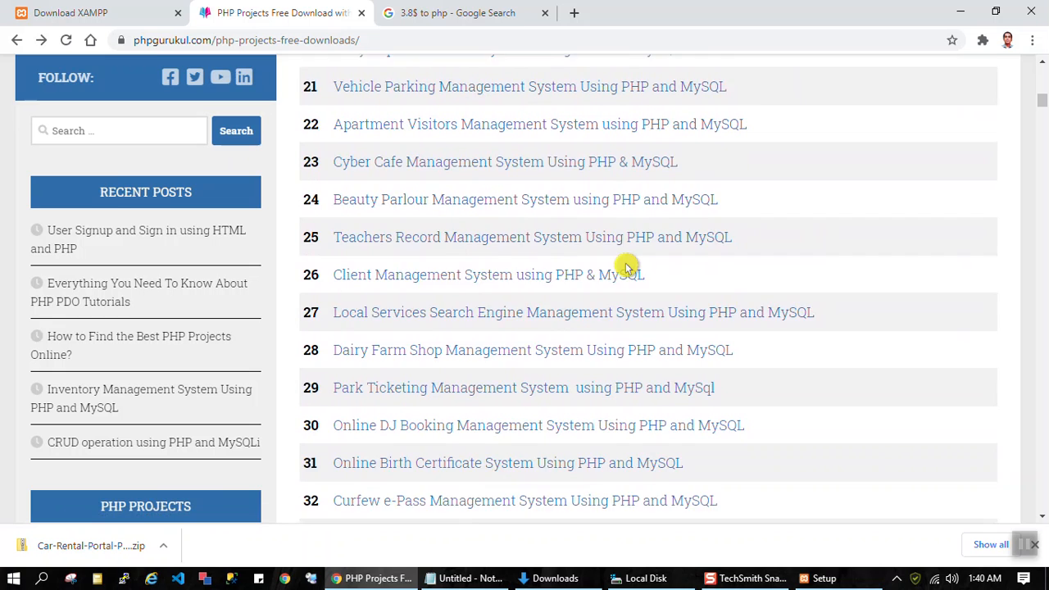
{"action": "scroll", "coordinate": [627, 267], "scroll_direction": "down", "scroll_amount": 1}
{"action": "scroll", "coordinate": [627, 269], "scroll_direction": "down", "scroll_amount": 1}
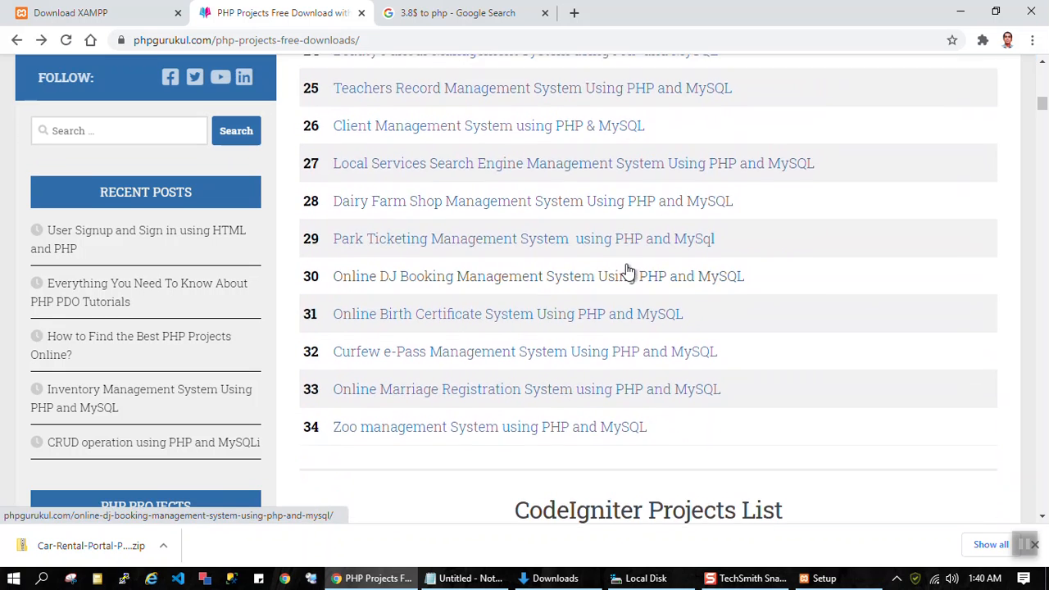
{"action": "scroll", "coordinate": [627, 271], "scroll_direction": "up", "scroll_amount": 5}
{"action": "scroll", "coordinate": [627, 266], "scroll_direction": "up", "scroll_amount": 6}
{"action": "scroll", "coordinate": [627, 266], "scroll_direction": "up", "scroll_amount": 3}
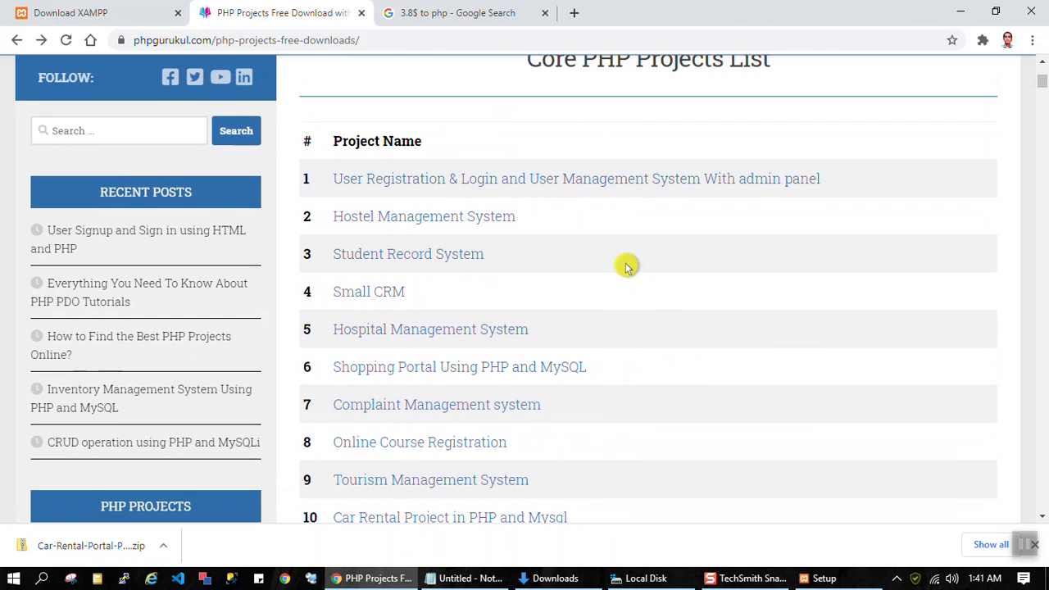
{"action": "scroll", "coordinate": [624, 270], "scroll_direction": "up", "scroll_amount": 4}
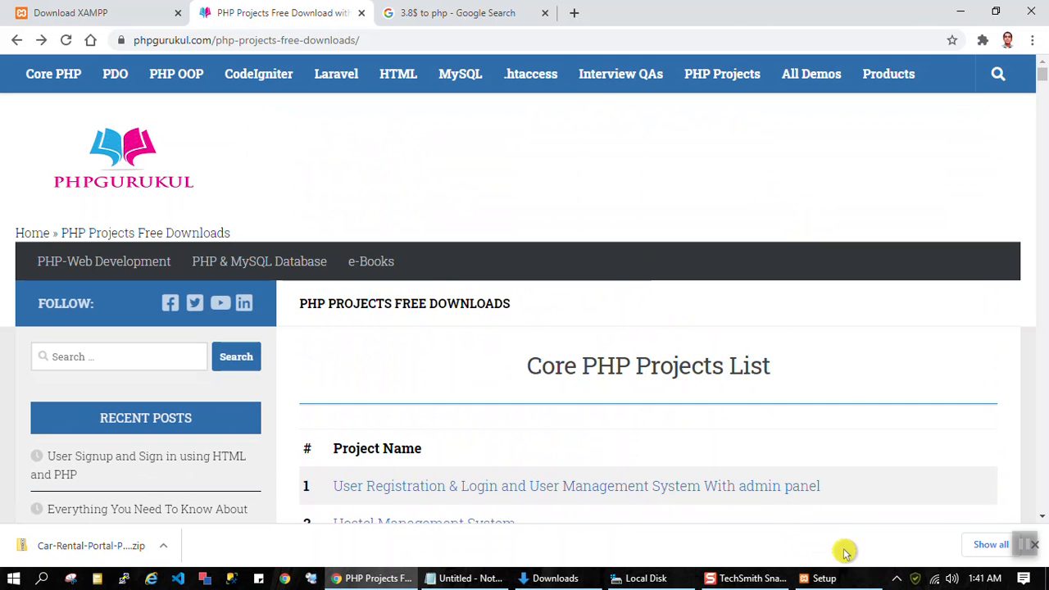
Step: Review the Core PHP Projects List again, moving the XAMPP setup window aside so the project names can be read
{"action": "scroll", "coordinate": [827, 383], "scroll_direction": "down", "scroll_amount": 6}
{"action": "scroll", "coordinate": [826, 385], "scroll_direction": "down", "scroll_amount": 5}
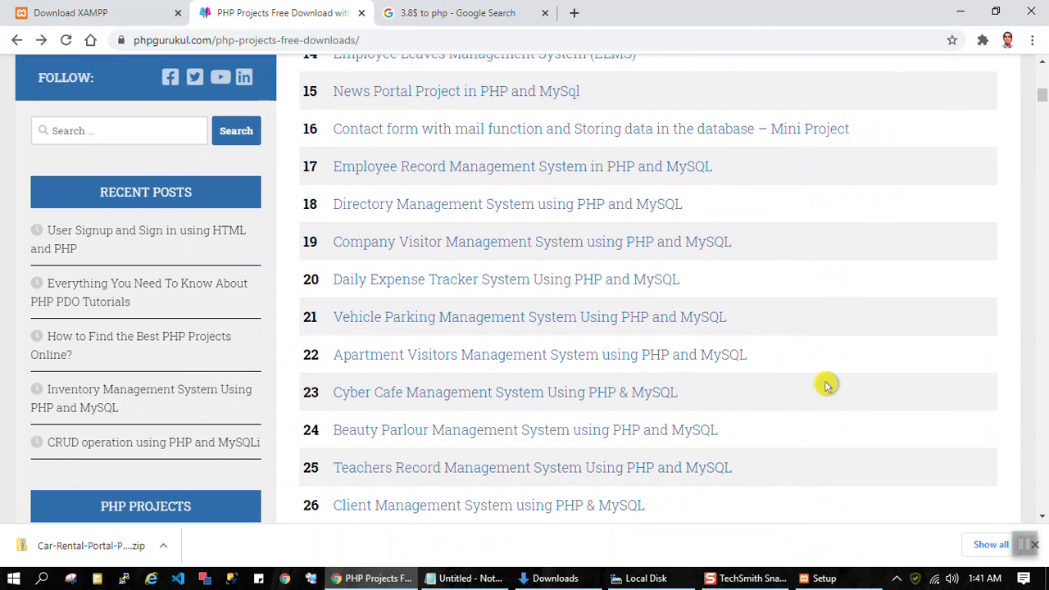
{"action": "scroll", "coordinate": [826, 387], "scroll_direction": "down", "scroll_amount": 2}
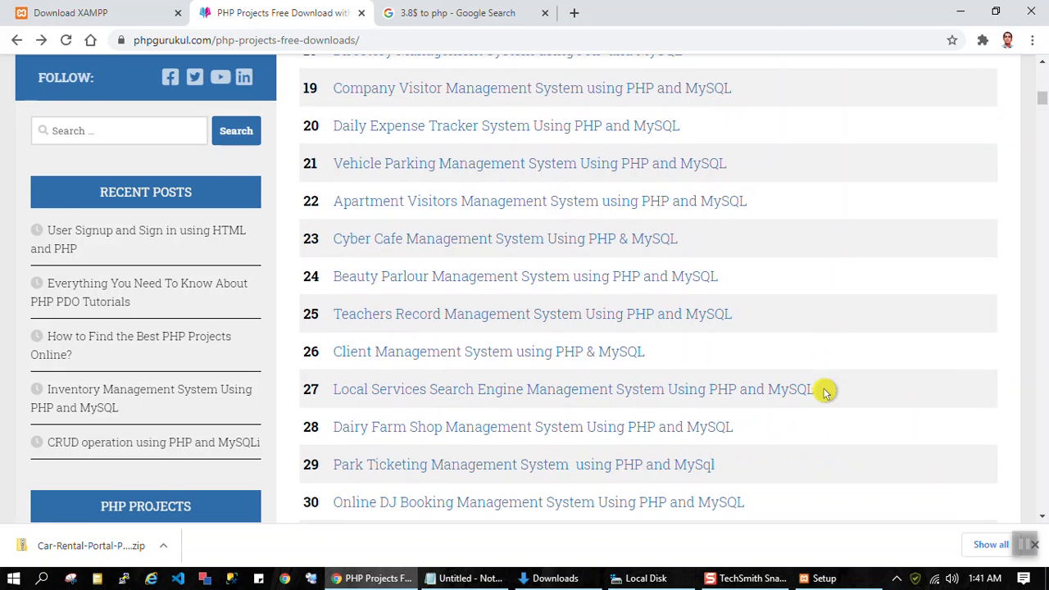
{"action": "scroll", "coordinate": [826, 391], "scroll_direction": "down", "scroll_amount": 1}
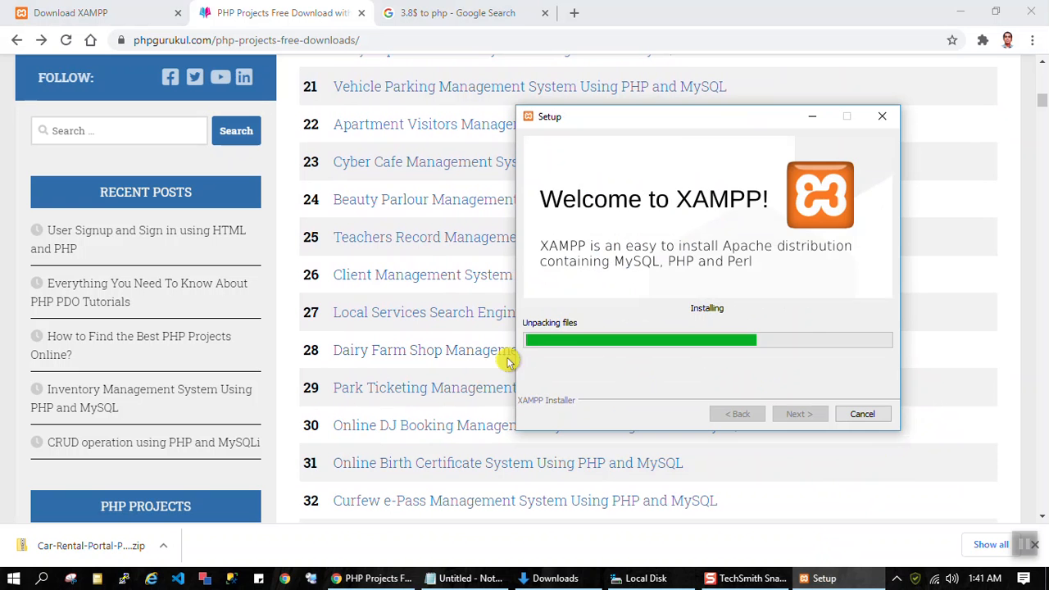
{"action": "left_click_drag", "start_coordinate": [694, 121], "coordinate": [861, 74]}
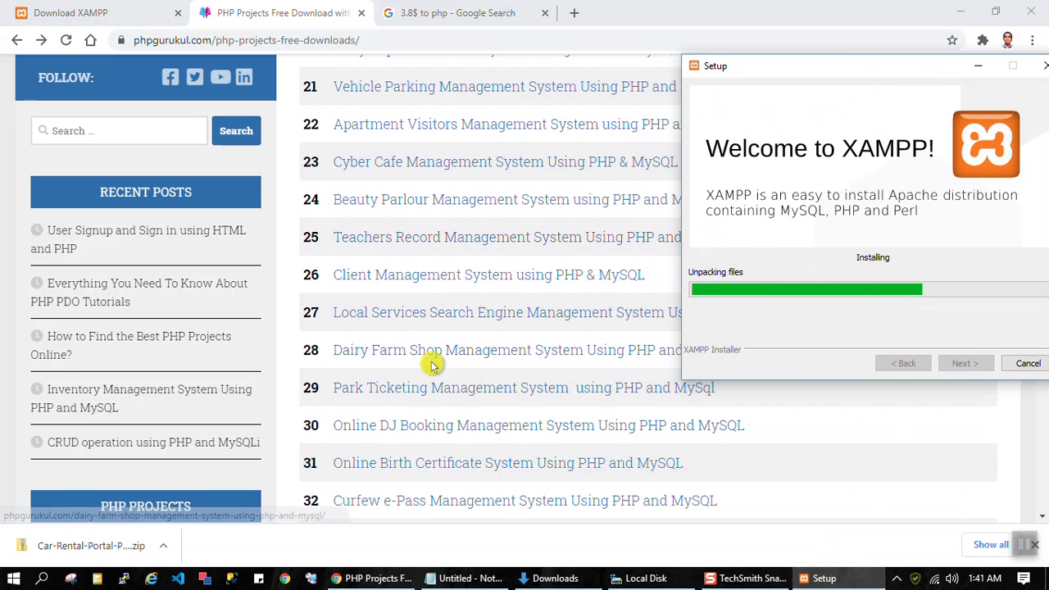
{"action": "scroll", "coordinate": [503, 328], "scroll_direction": "down", "scroll_amount": 3}
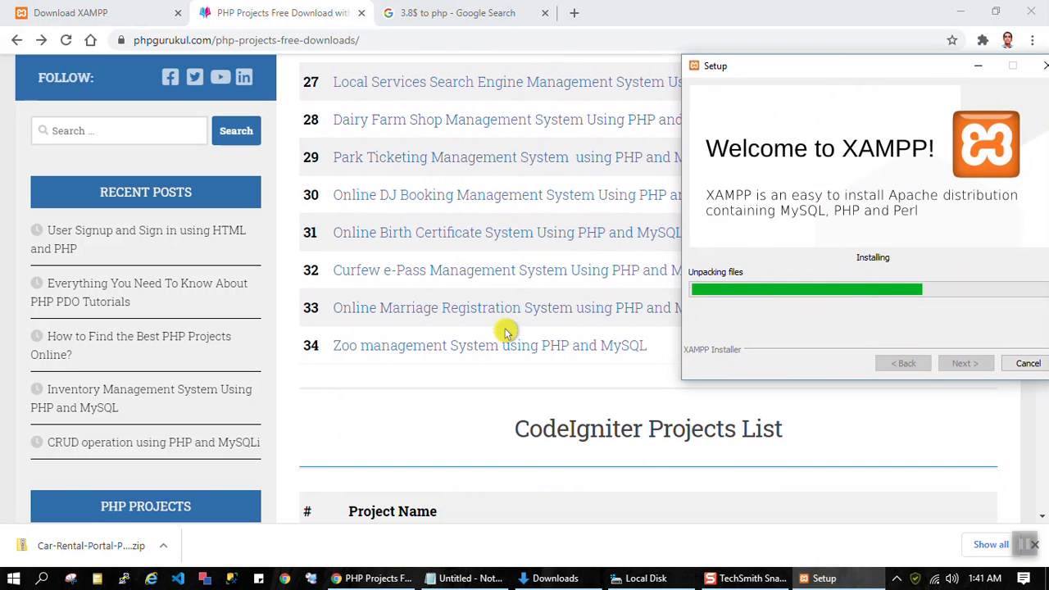
Step: Skim the CodeIgniter and Paid PHP Projects lists and their prices, repositioning the XAMPP setup window over the page
{"action": "scroll", "coordinate": [505, 332], "scroll_direction": "down", "scroll_amount": 5}
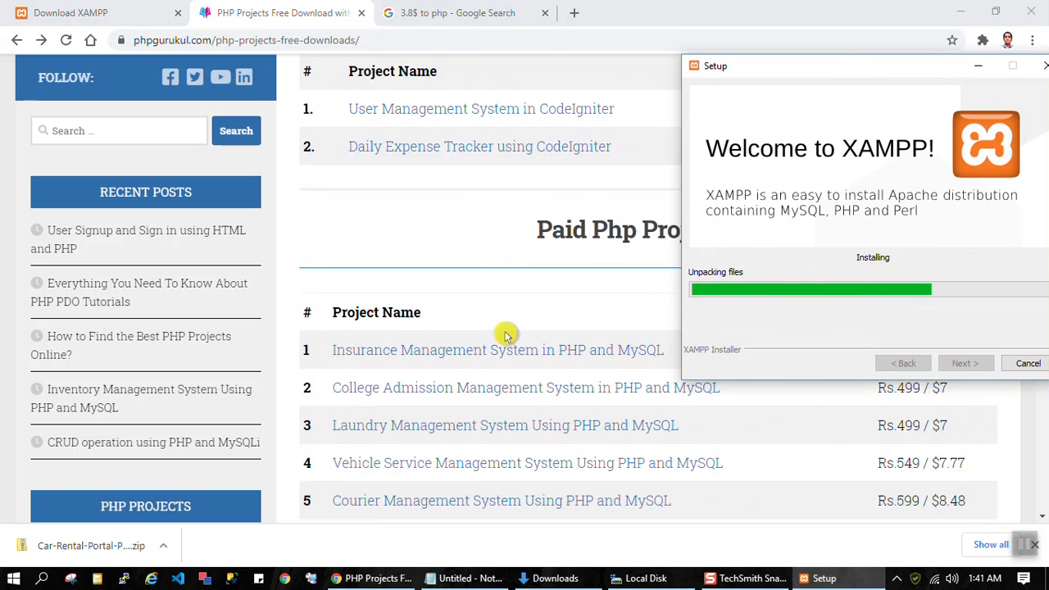
{"action": "scroll", "coordinate": [505, 335], "scroll_direction": "down", "scroll_amount": 4}
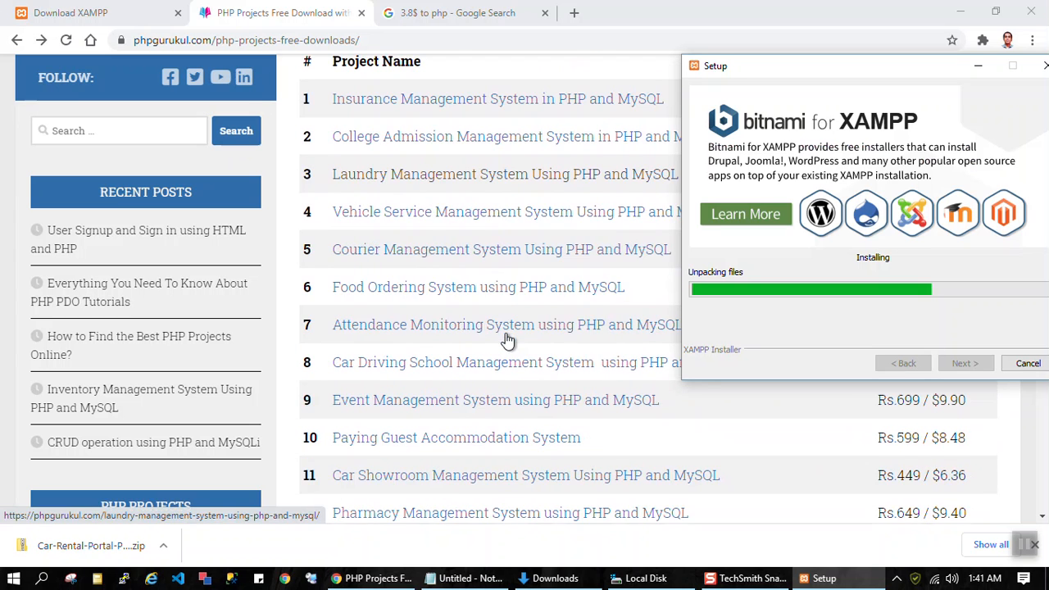
{"action": "scroll", "coordinate": [507, 340], "scroll_direction": "down", "scroll_amount": 3}
{"action": "scroll", "coordinate": [506, 339], "scroll_direction": "down", "scroll_amount": 2}
{"action": "left_click_drag", "start_coordinate": [901, 61], "coordinate": [875, 39]}
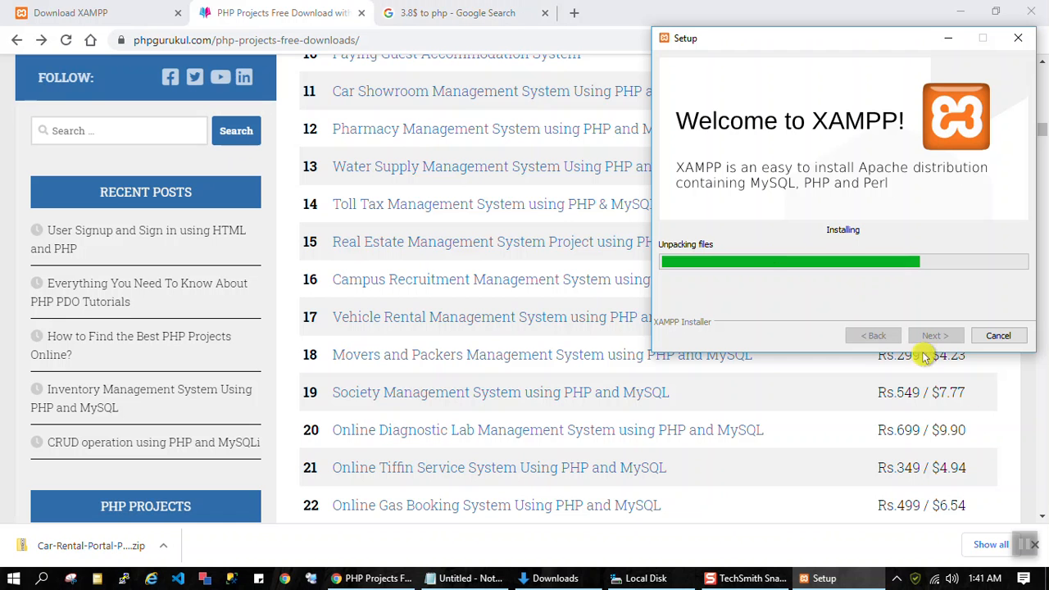
Step: Search Google for the conversion of 9.9$ to php and close the search tab
{"action": "left_click", "coordinate": [455, 12]}
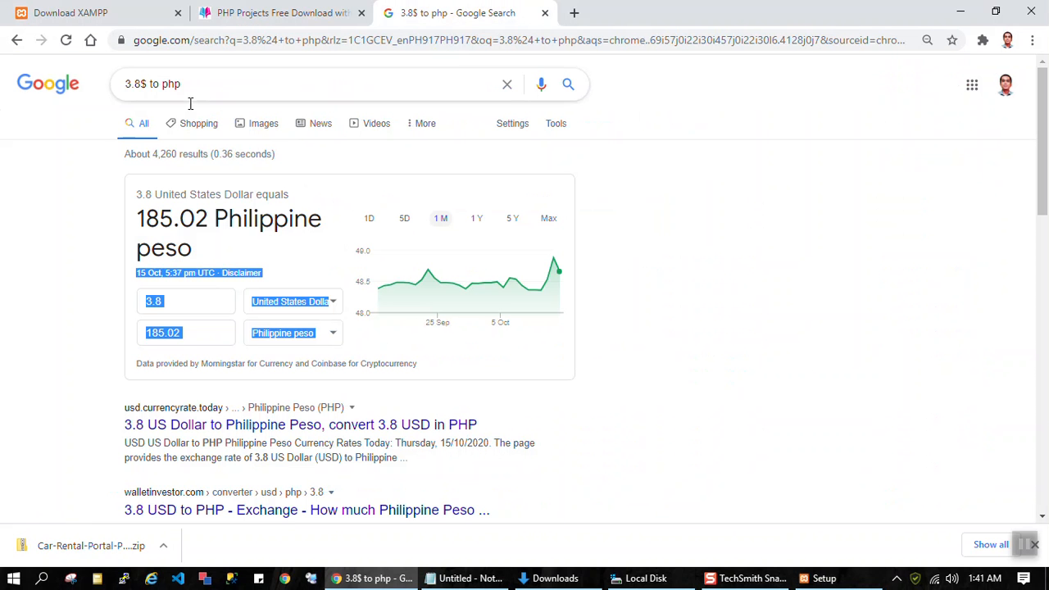
{"action": "left_click", "coordinate": [142, 86]}
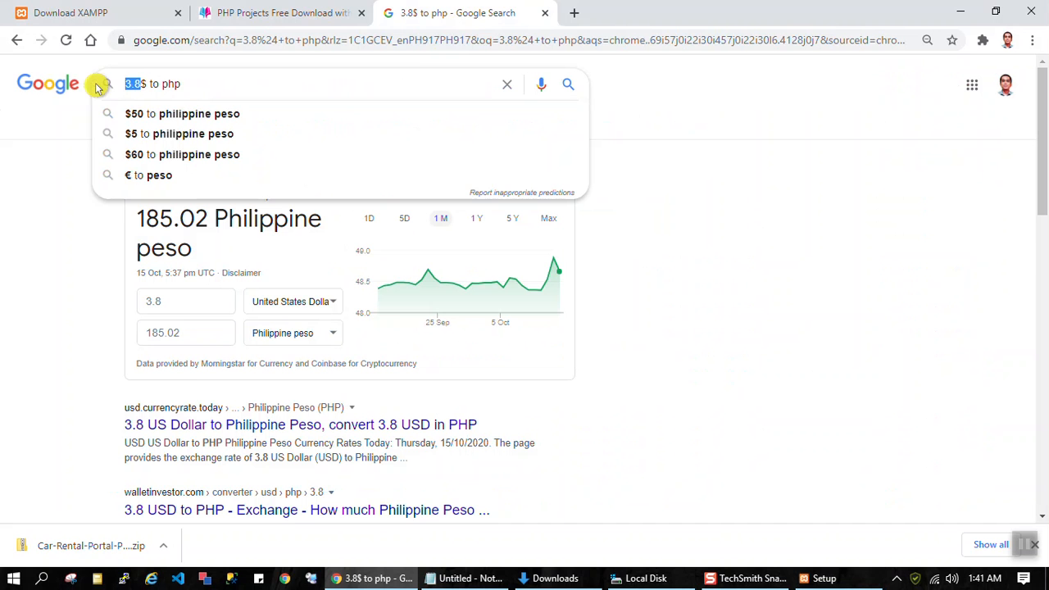
{"action": "type", "text": "9.9"}
{"action": "key", "text": "Return"}
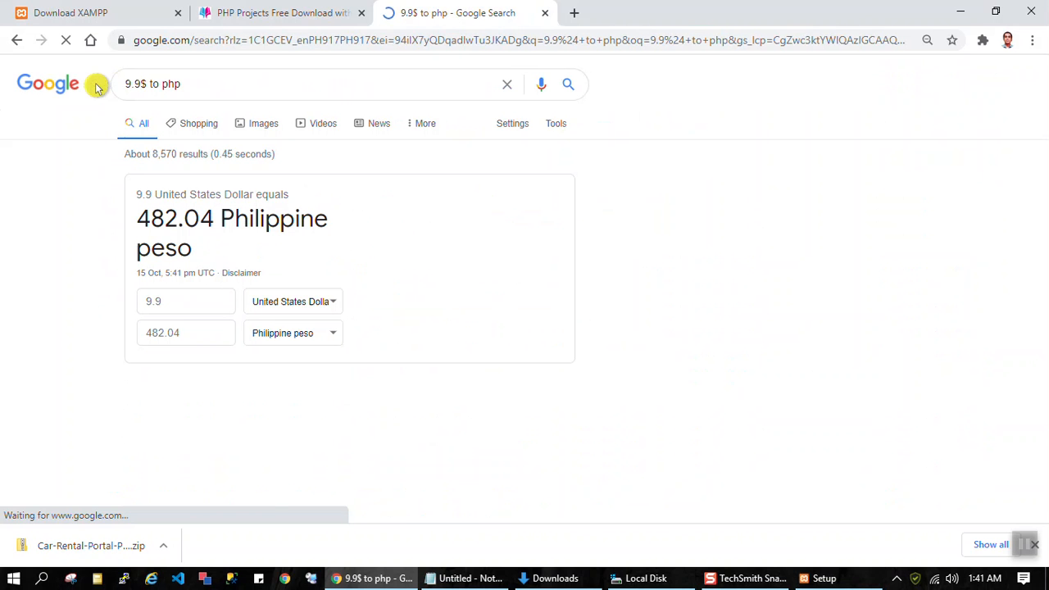
{"action": "left_click", "coordinate": [544, 13]}
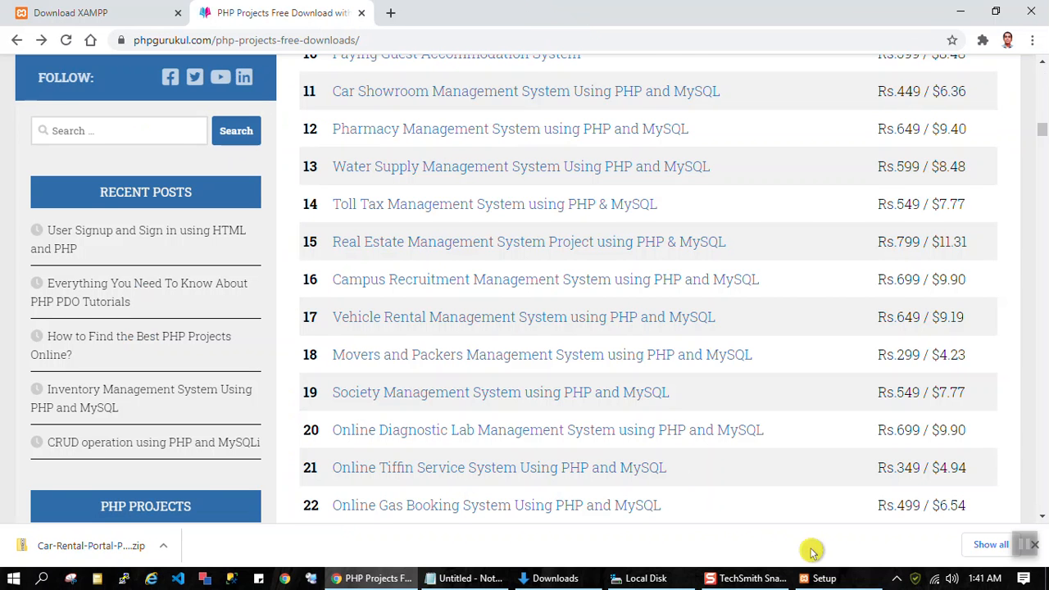
Step: Check the XAMPP installation progress and open the extracted Car Rental Portal Project folder inside Downloads
{"action": "left_click", "coordinate": [827, 579]}
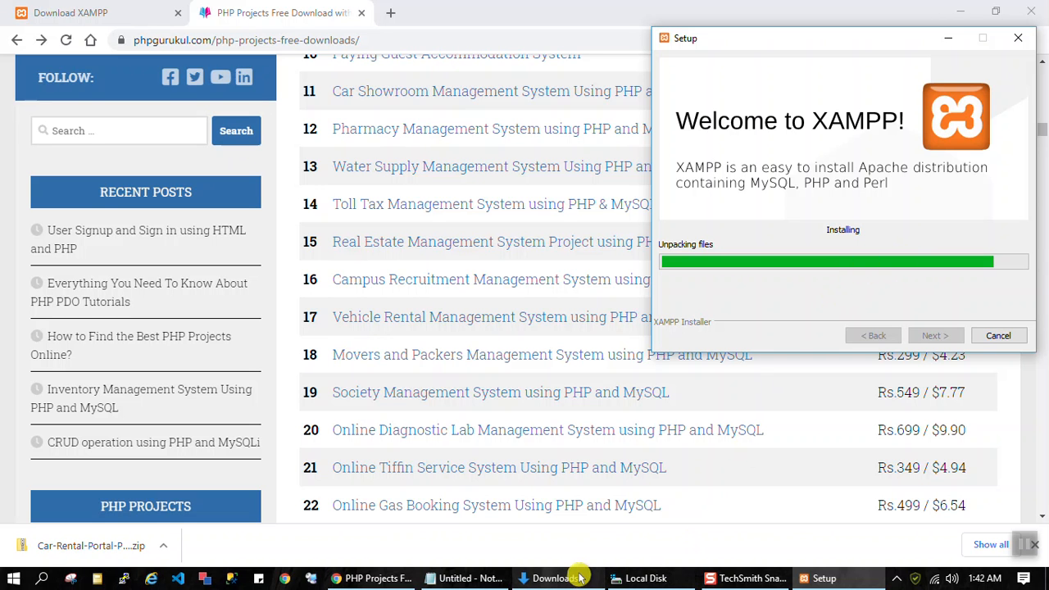
{"action": "mouse_move", "coordinate": [573, 579]}
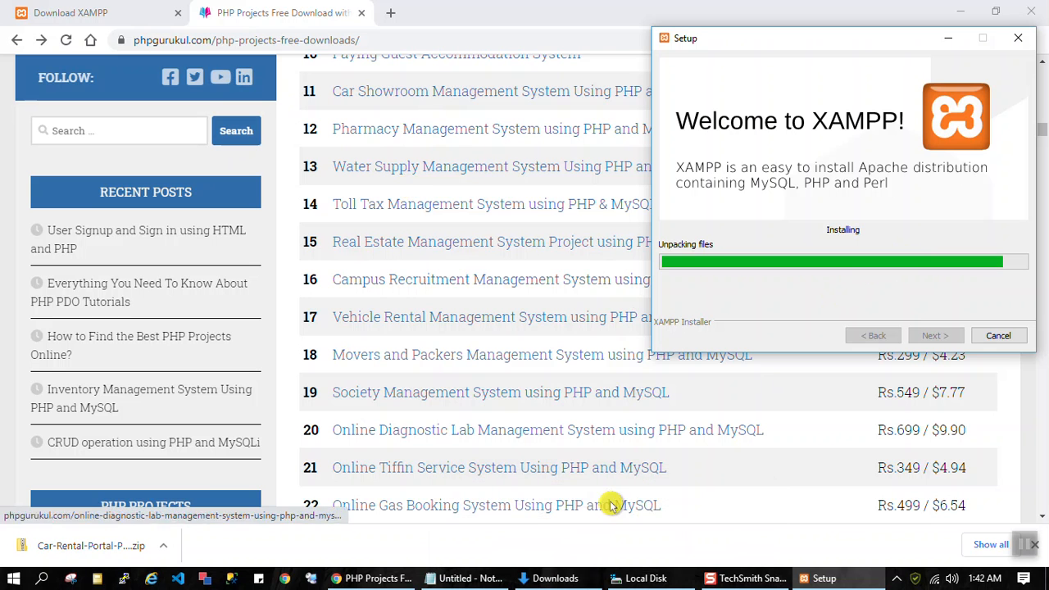
{"action": "left_click", "coordinate": [572, 583]}
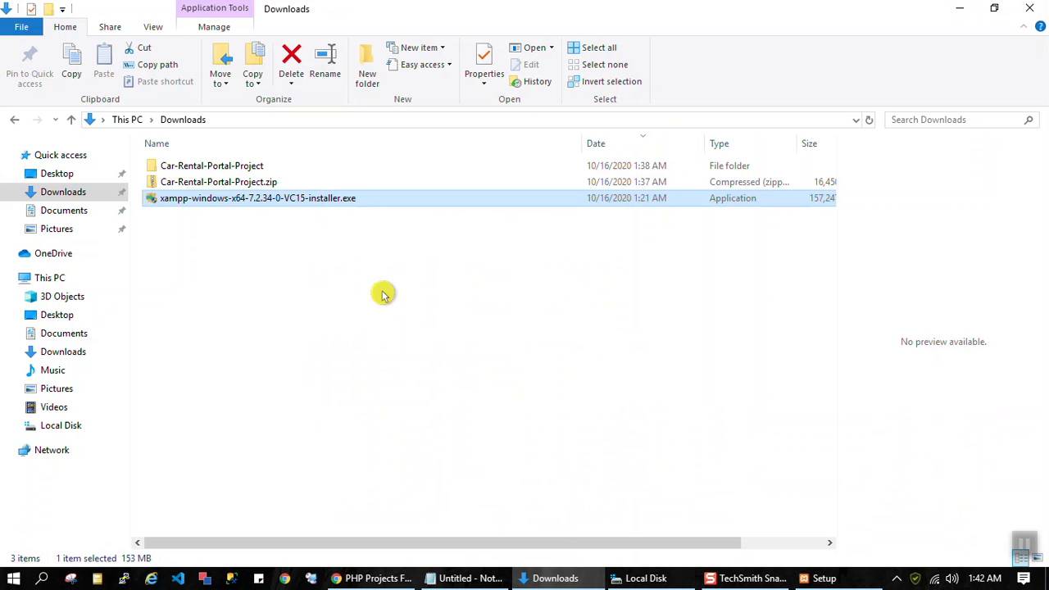
{"action": "left_click", "coordinate": [197, 168]}
{"action": "double_click", "coordinate": [197, 168]}
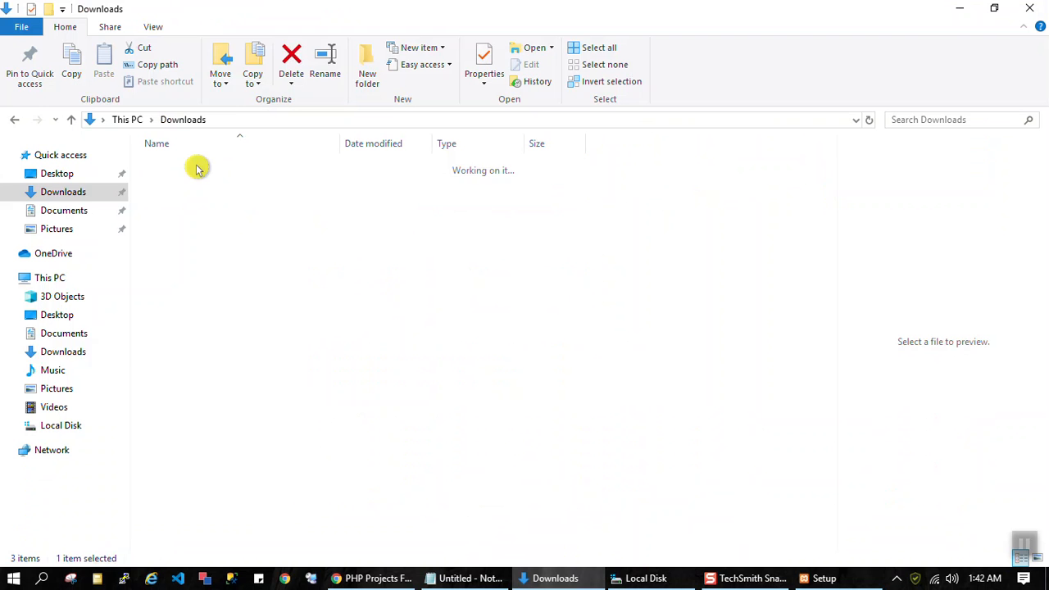
{"action": "double_click", "coordinate": [198, 169]}
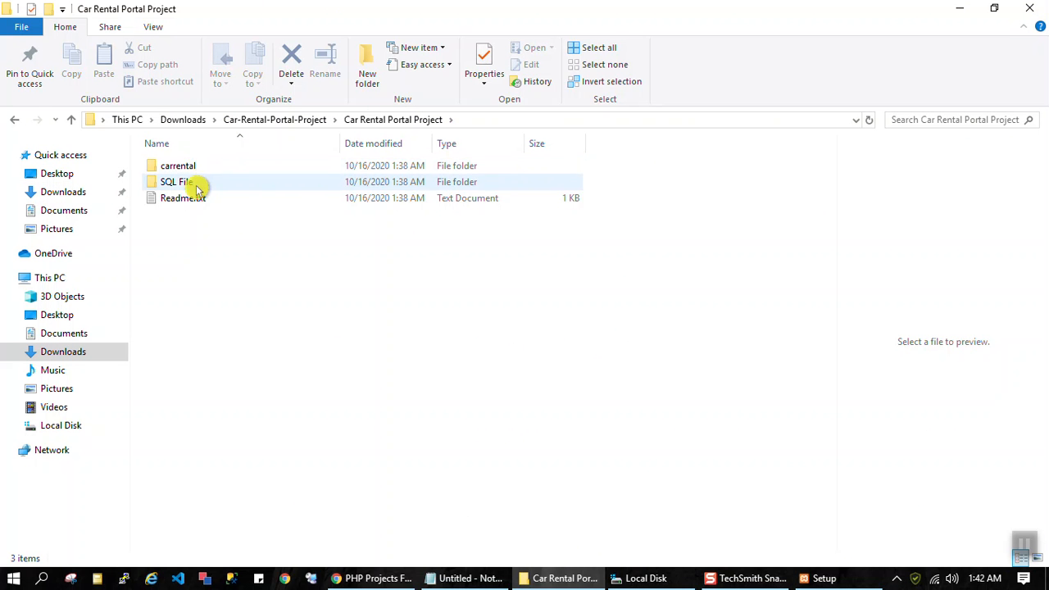
Step: Look over the carrental and SQL File folders and Readme.txt, and recheck the XAMPP installation progress
{"action": "left_click", "coordinate": [188, 166]}
{"action": "left_click", "coordinate": [185, 198]}
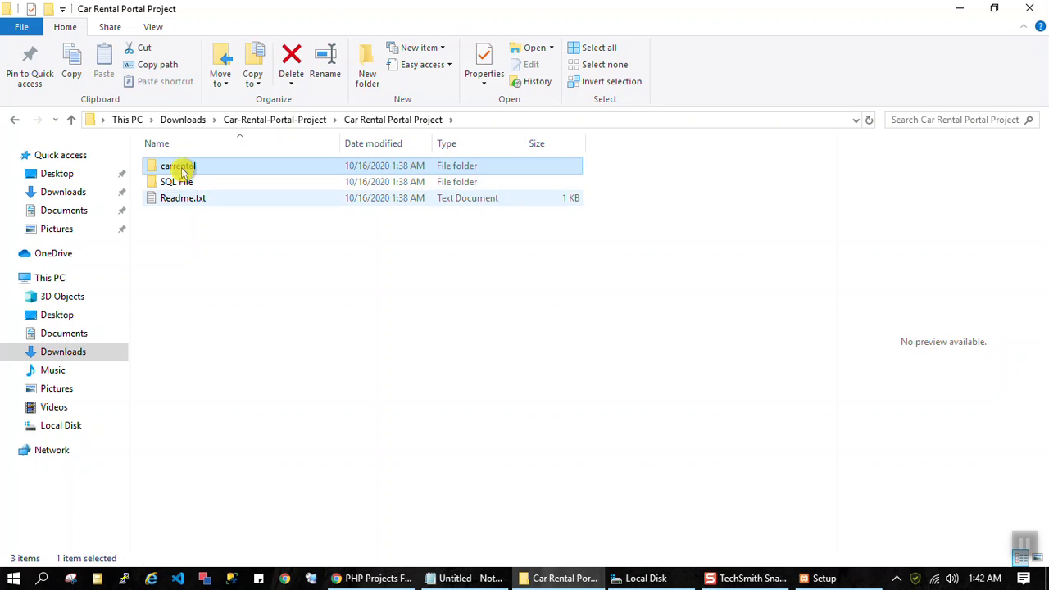
{"action": "left_click", "coordinate": [184, 169]}
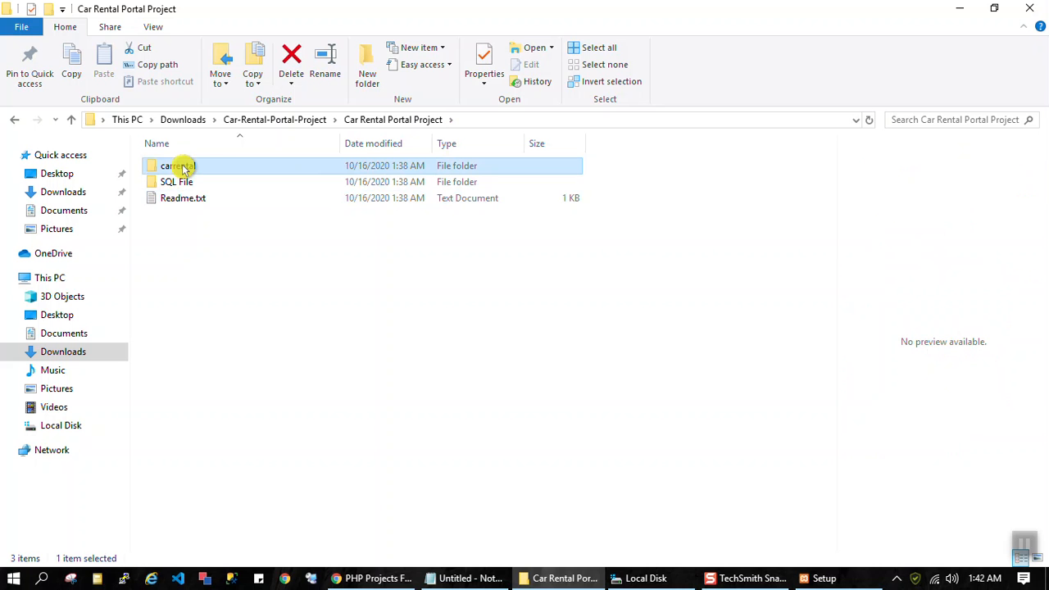
{"action": "left_click", "coordinate": [182, 184]}
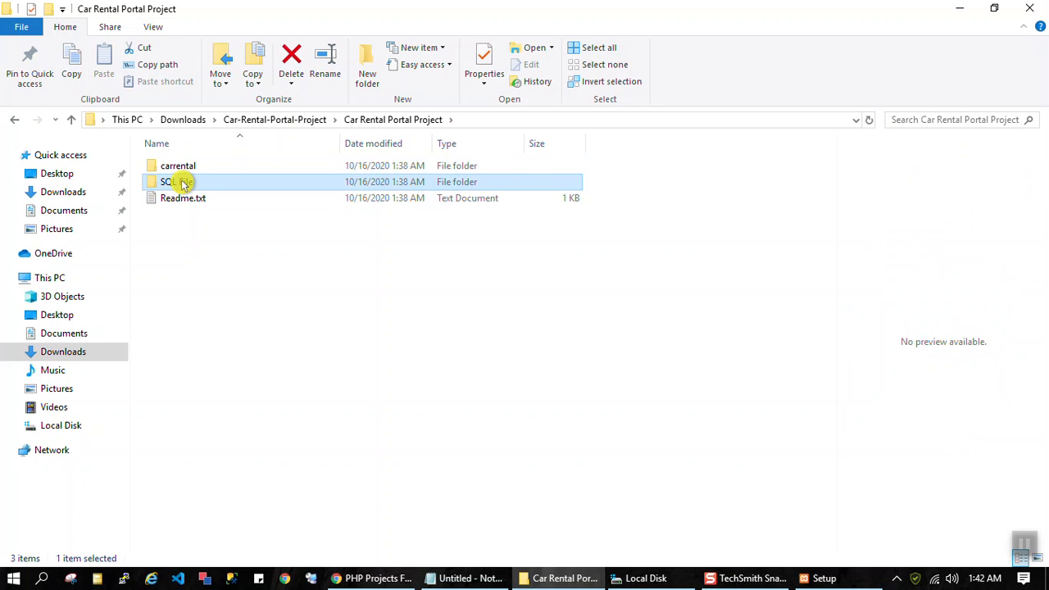
{"action": "left_click", "coordinate": [824, 583]}
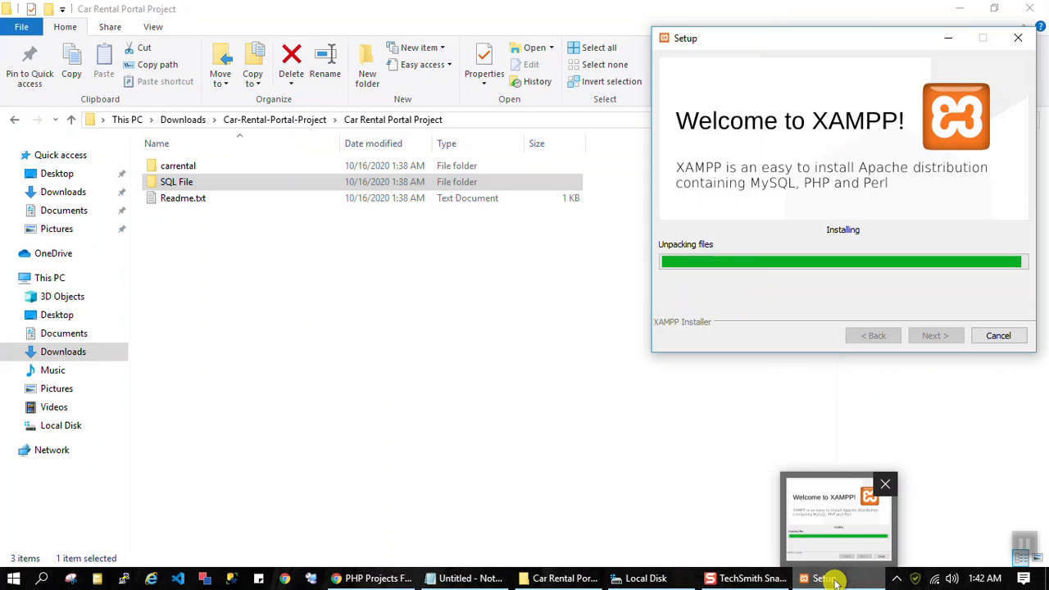
Step: Copy the carrental folder into the htdocs folder of xampp1 on the Local Disk
{"action": "left_click", "coordinate": [193, 166]}
{"action": "right_click", "coordinate": [192, 164]}
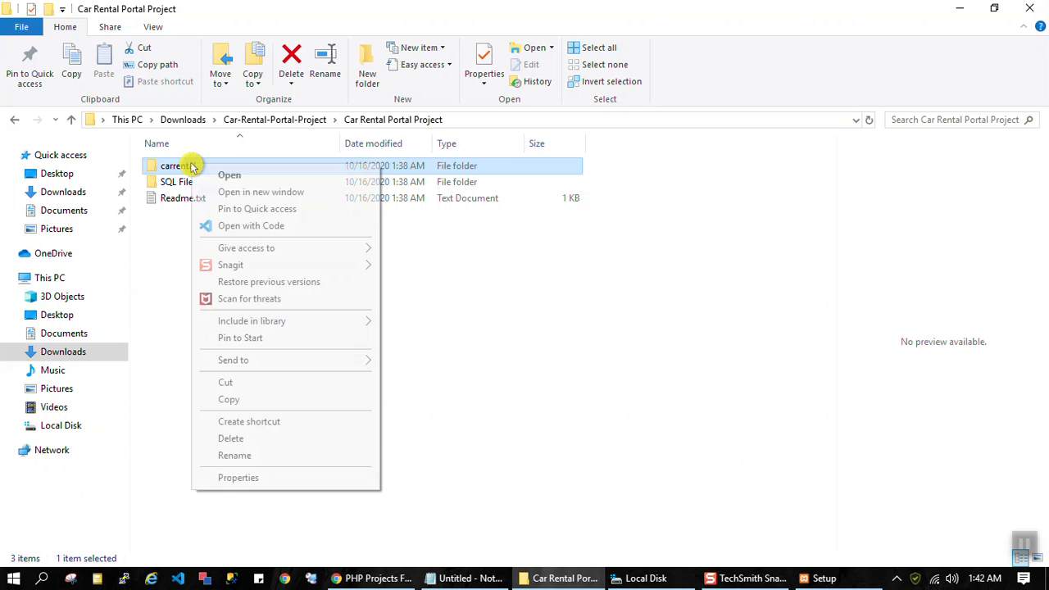
{"action": "left_click", "coordinate": [256, 400]}
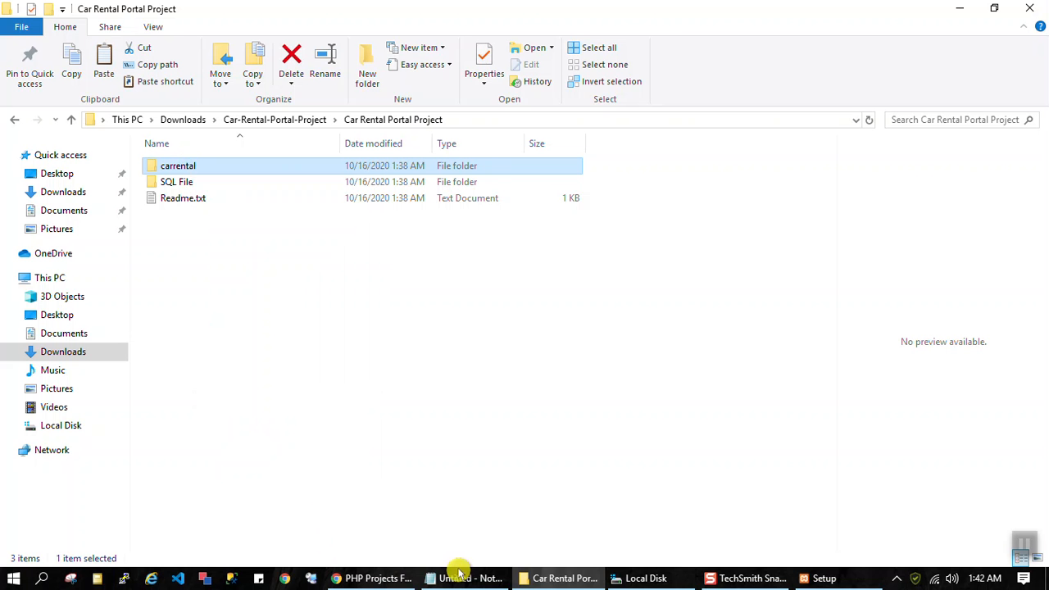
{"action": "left_click", "coordinate": [648, 578]}
{"action": "double_click", "coordinate": [176, 506]}
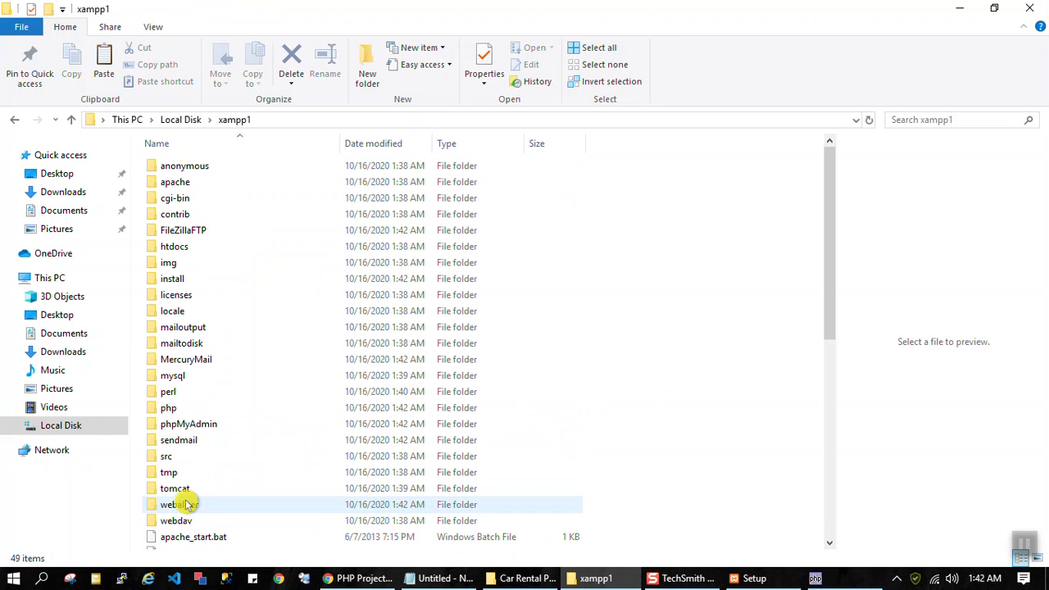
{"action": "double_click", "coordinate": [183, 257]}
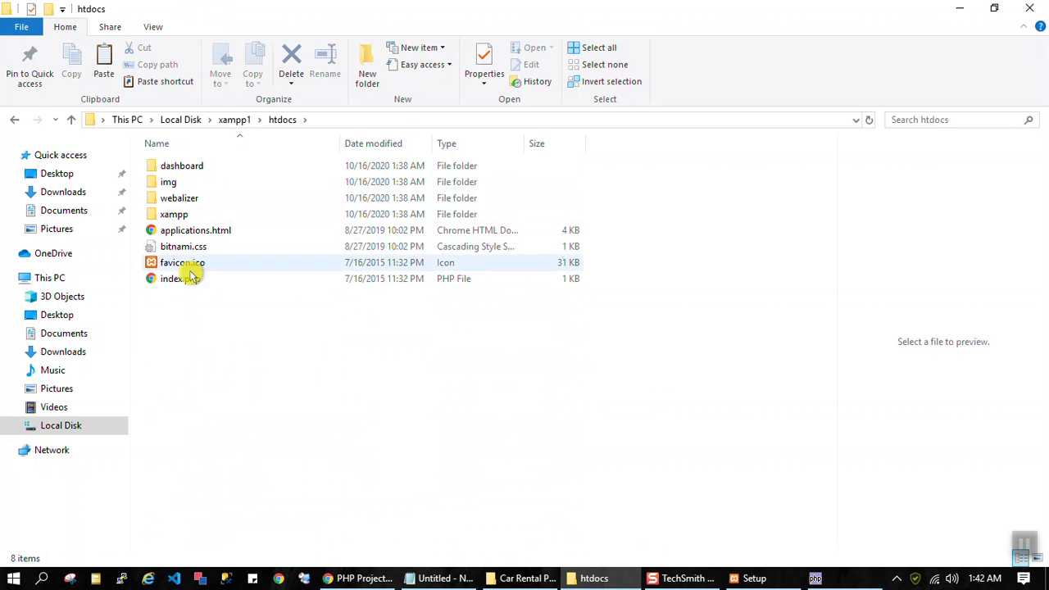
{"action": "right_click", "coordinate": [183, 351]}
{"action": "left_click", "coordinate": [230, 236]}
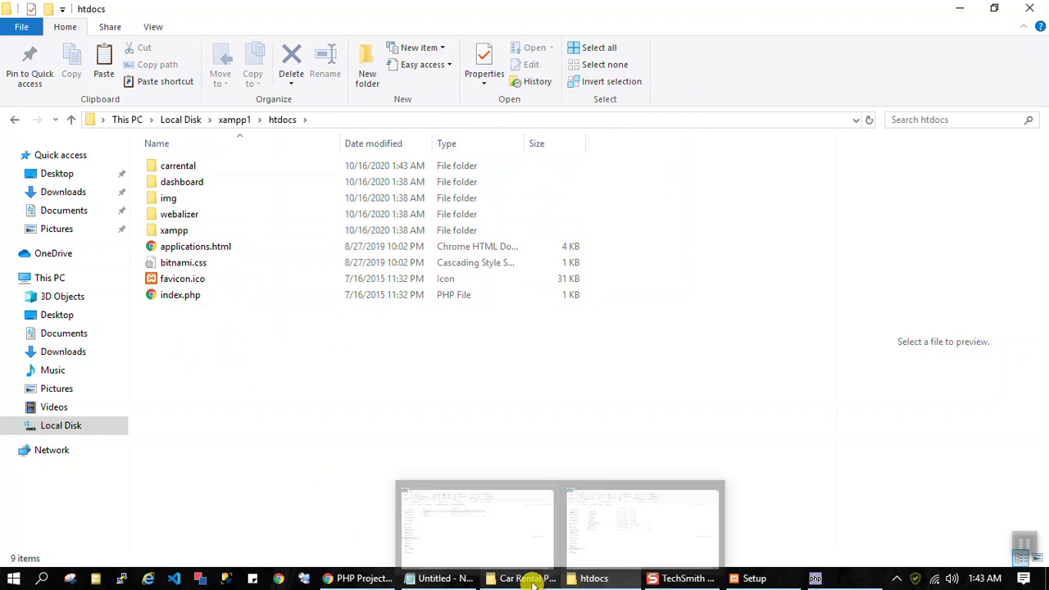
Step: Copy the SQL File folder from Car Rental Portal Project into the carrental folder inside htdocs
{"action": "left_click", "coordinate": [531, 579]}
{"action": "left_click", "coordinate": [187, 181]}
{"action": "right_click", "coordinate": [190, 186]}
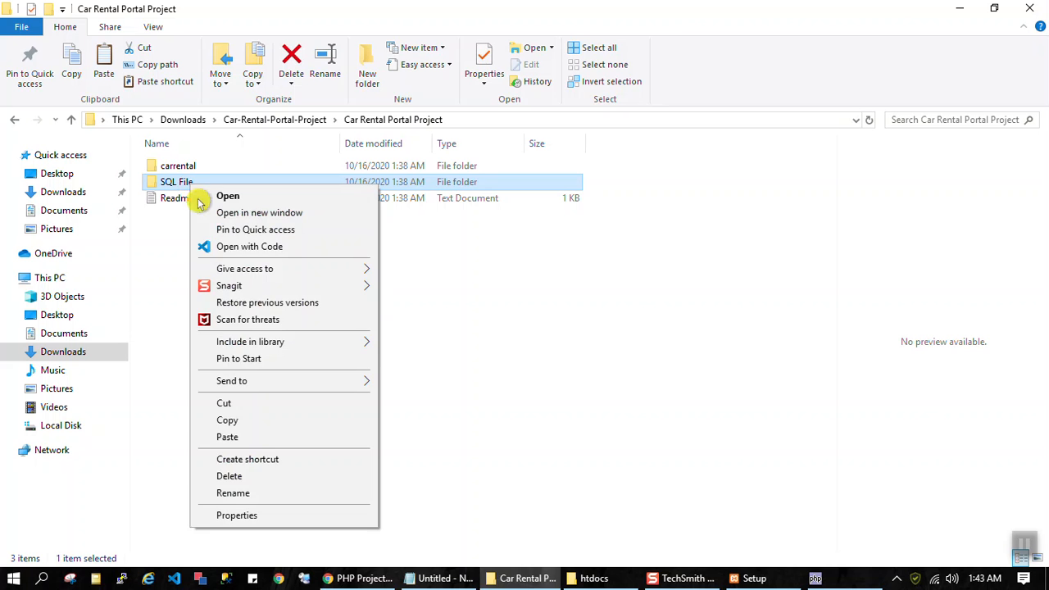
{"action": "left_click", "coordinate": [264, 421]}
{"action": "left_click", "coordinate": [637, 577]}
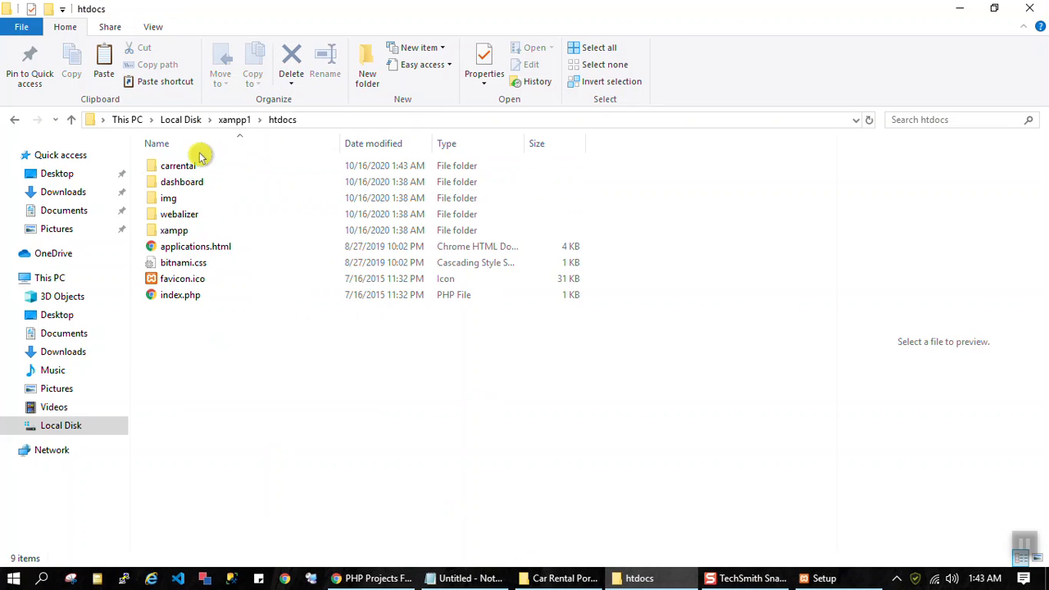
{"action": "double_click", "coordinate": [181, 167]}
{"action": "right_click", "coordinate": [206, 478]}
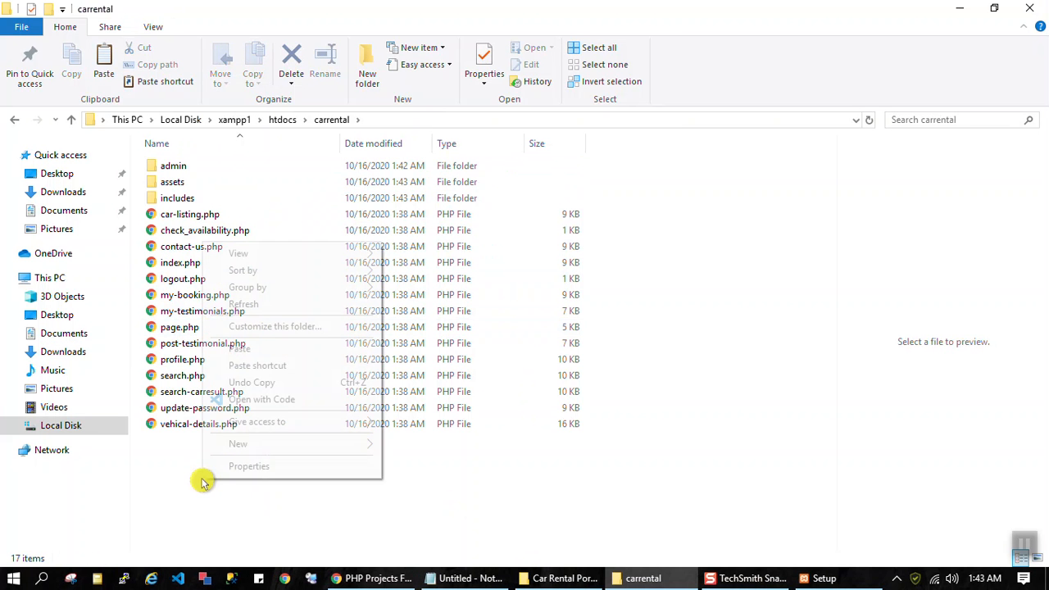
{"action": "left_click", "coordinate": [270, 348]}
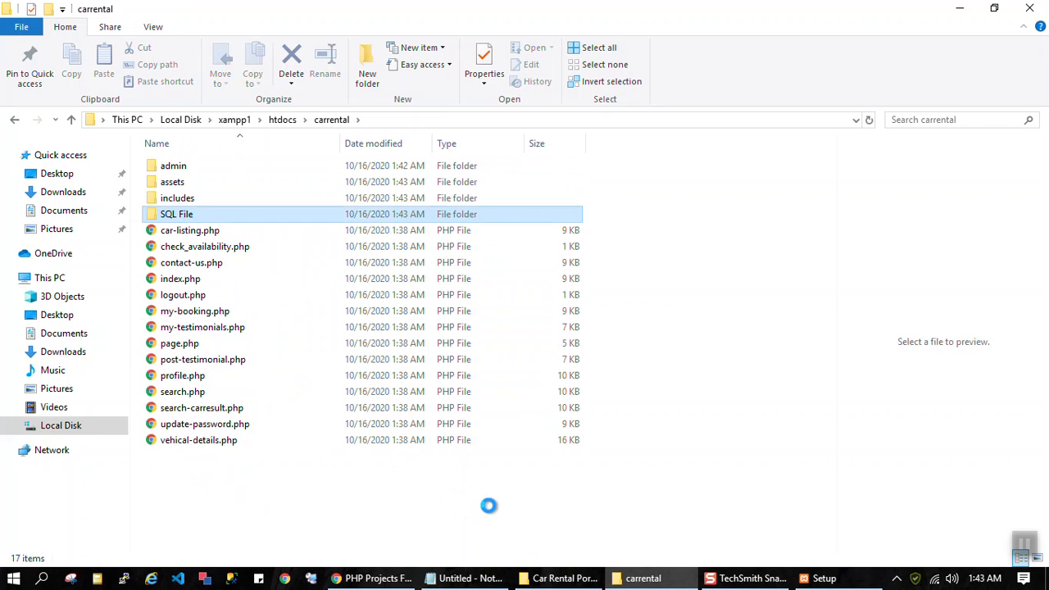
{"action": "left_click", "coordinate": [342, 442]}
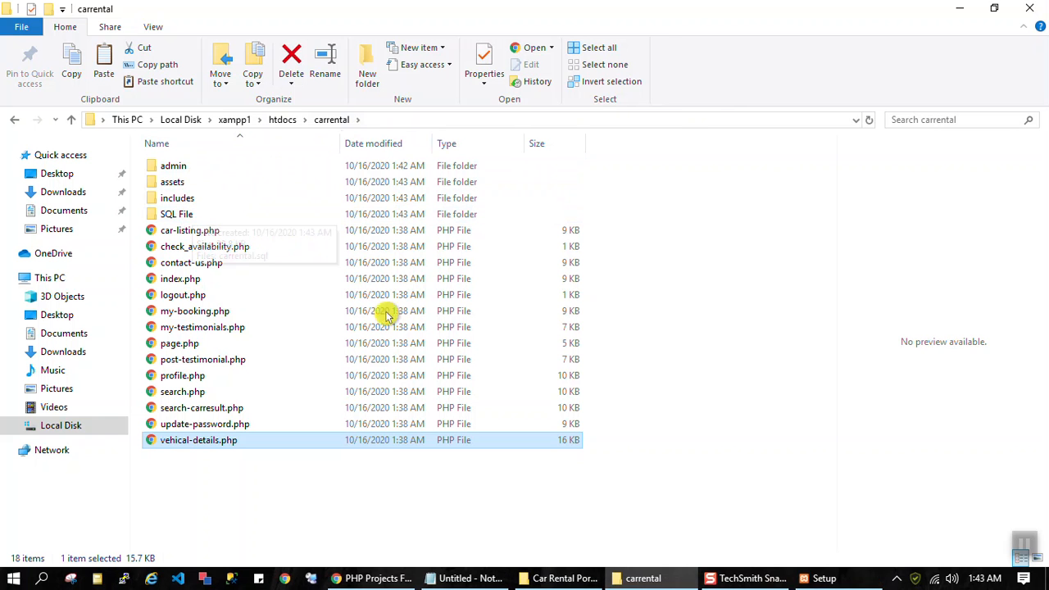
Step: Complete the XAMPP Setup Wizard with the option to start the Control Panel kept enabled
{"action": "left_click", "coordinate": [836, 579]}
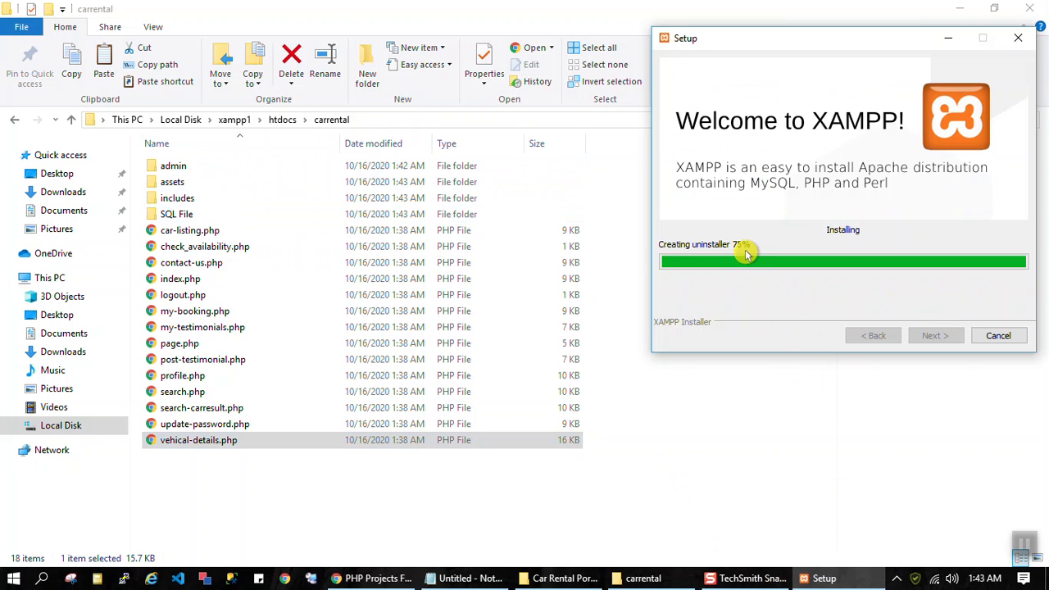
{"action": "mouse_move", "coordinate": [852, 574]}
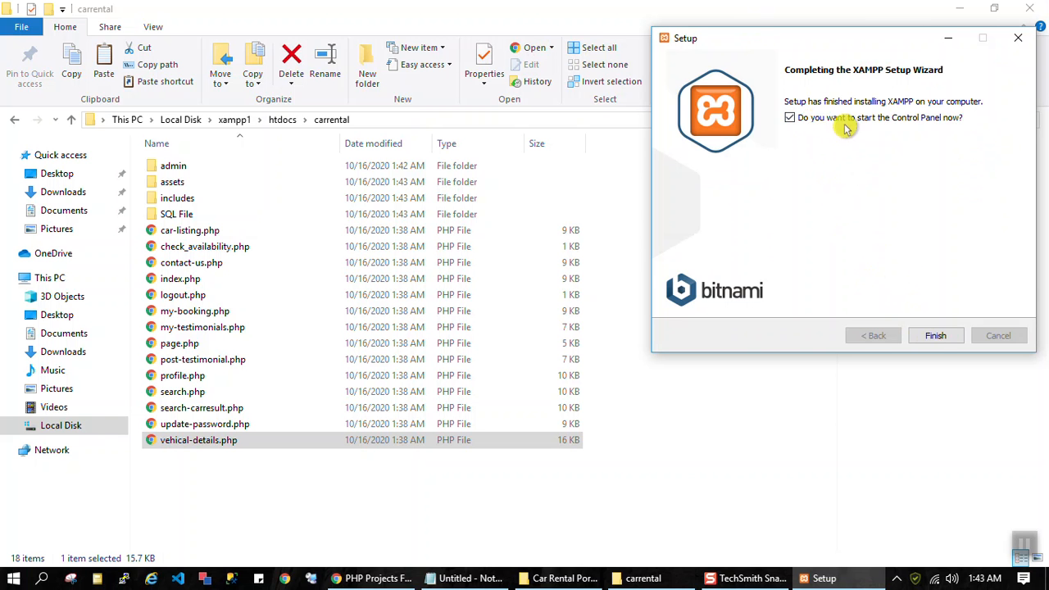
{"action": "left_click", "coordinate": [936, 336]}
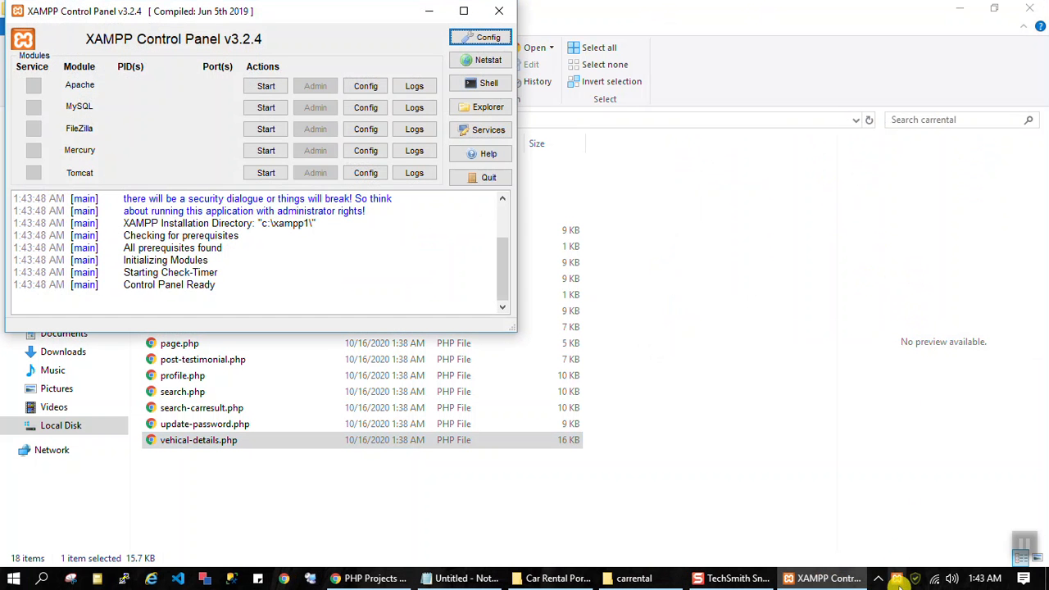
Step: Start the Apache and MySQL modules in the XAMPP Control Panel and allow mysqld.exe through the Windows firewall
{"action": "left_click_drag", "start_coordinate": [273, 13], "coordinate": [763, 225]}
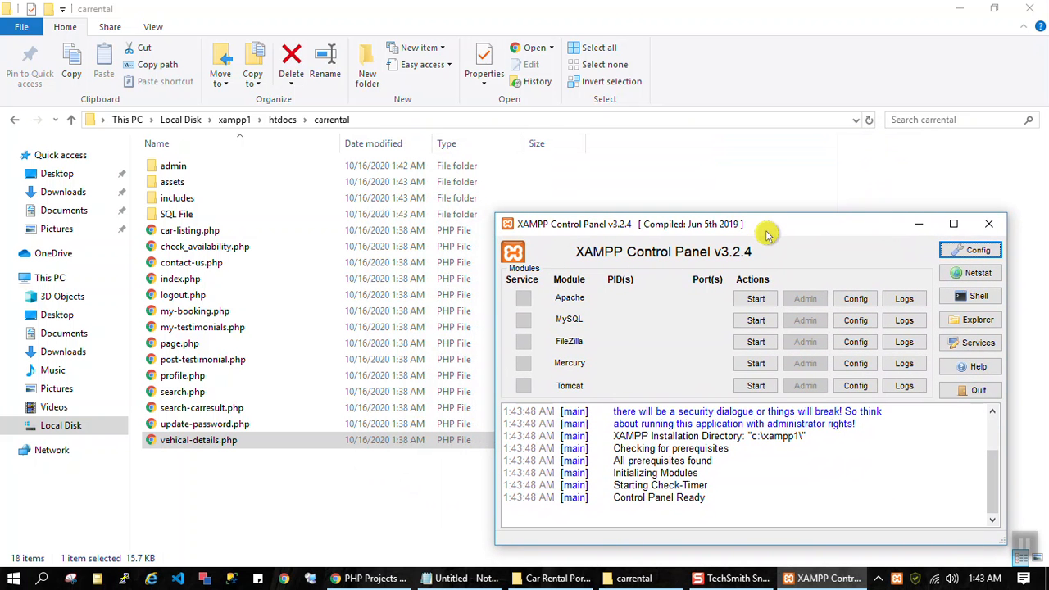
{"action": "left_click", "coordinate": [755, 300]}
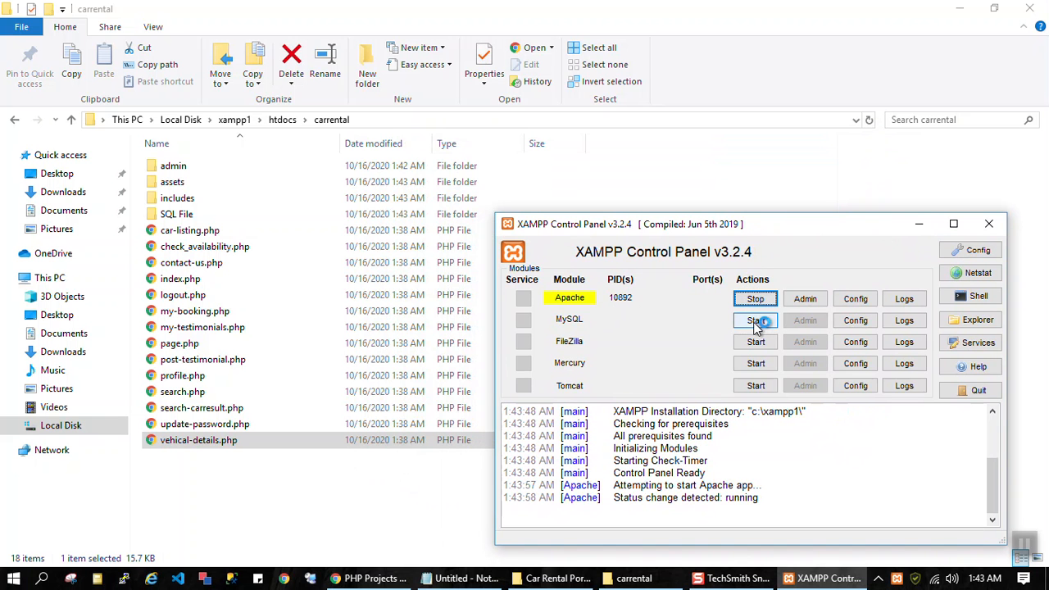
{"action": "left_click", "coordinate": [757, 322]}
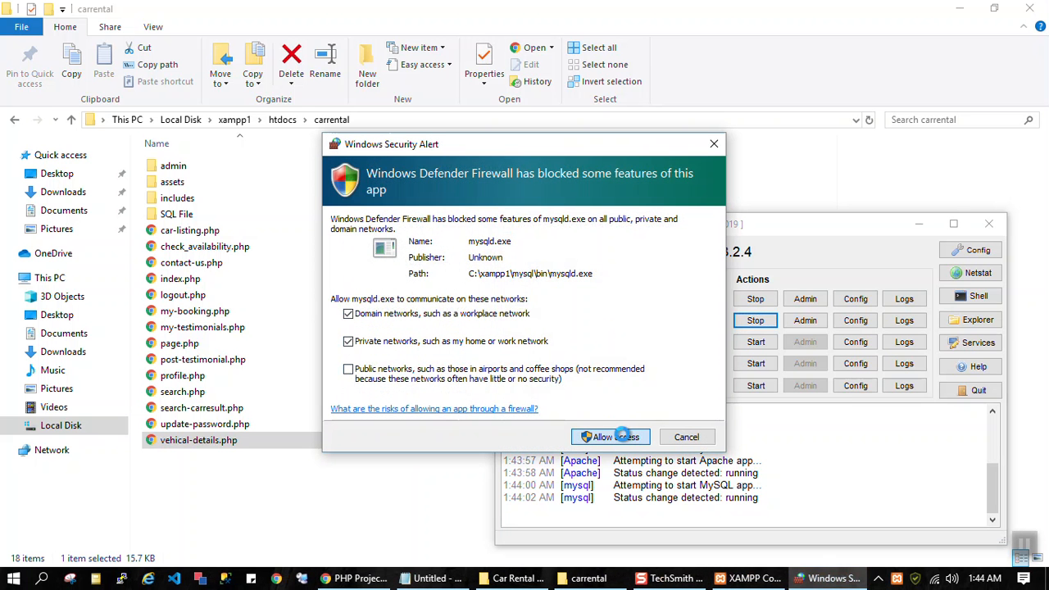
Step: Switch to Chrome and open a new browser tab
{"action": "left_click", "coordinate": [177, 214]}
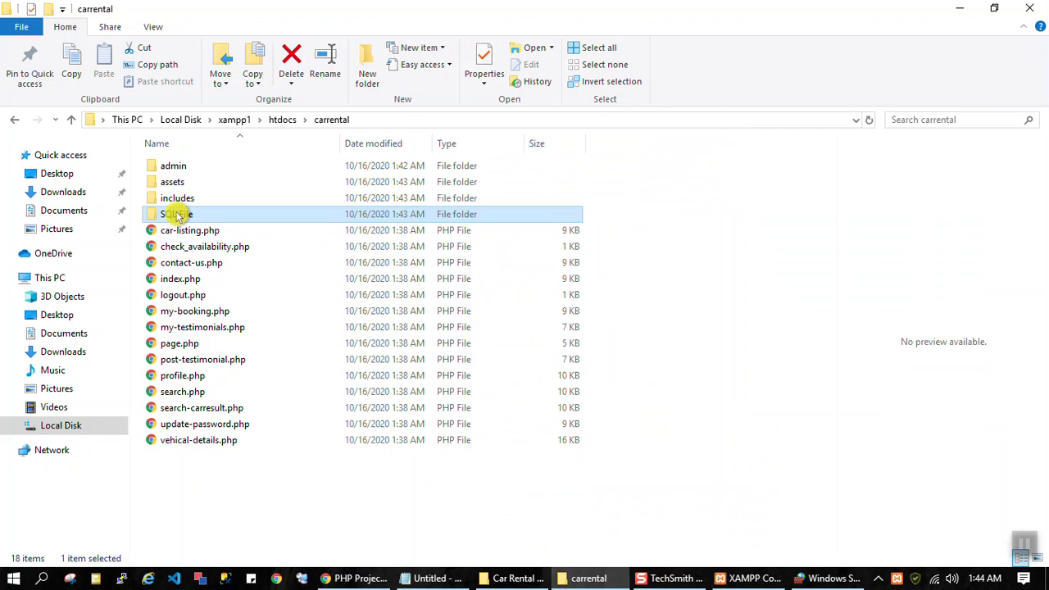
{"action": "left_click", "coordinate": [379, 579]}
{"action": "left_click", "coordinate": [389, 13]}
Step: Try to open localhost/phpmyadmin from the address suggestions for localhost
{"action": "type", "text": "lo"}
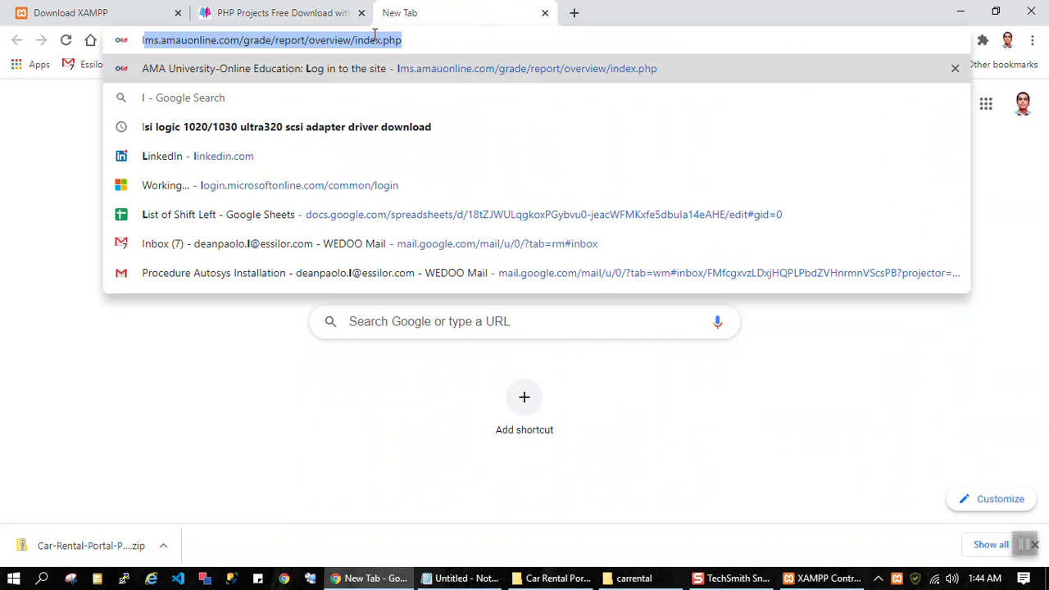
{"action": "type", "text": "cal"}
{"action": "key", "text": "BackSpace"}
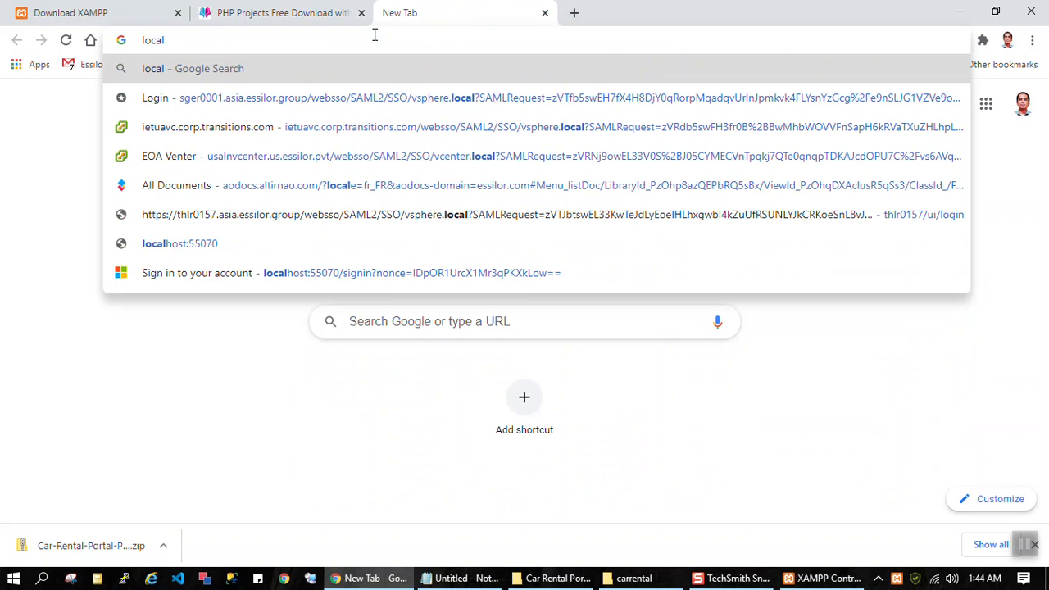
{"action": "type", "text": "host"}
{"action": "key", "text": "BackSpace"}
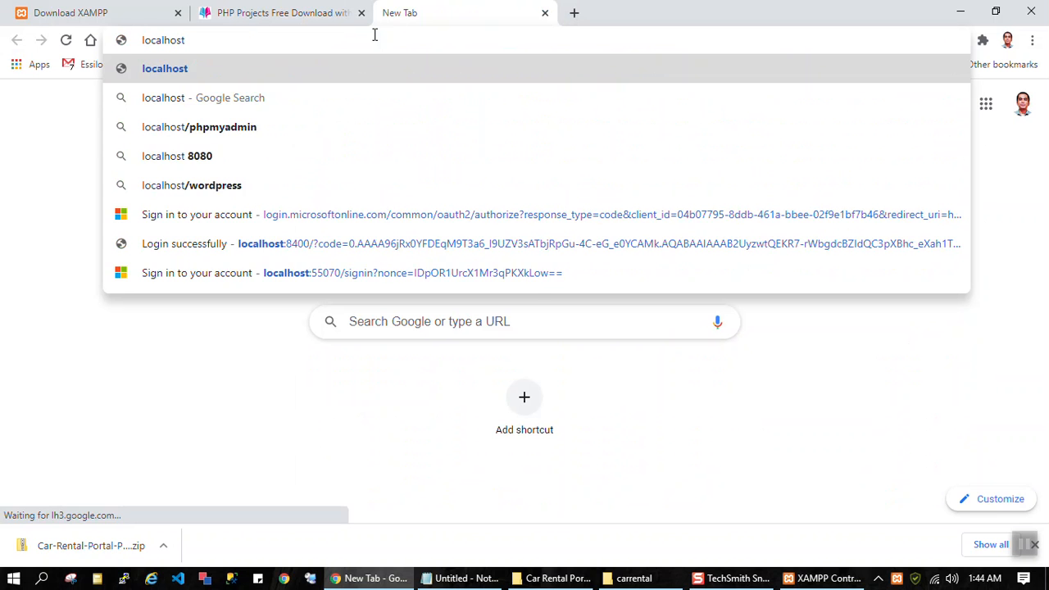
{"action": "key", "text": "Down"}
{"action": "key", "text": "Down"}
{"action": "key", "text": "Return"}
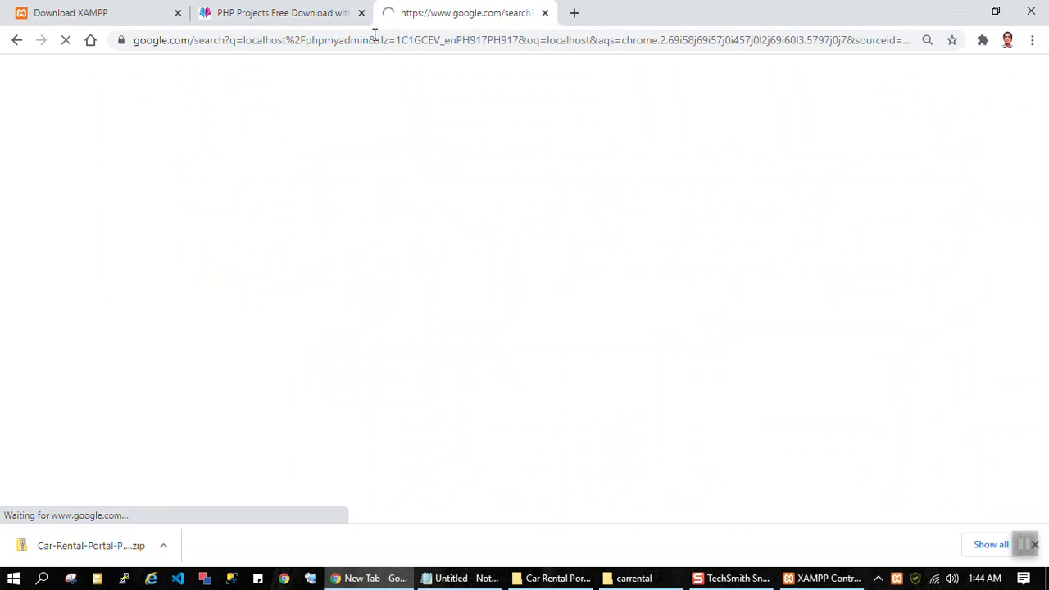
{"action": "left_click", "coordinate": [312, 91]}
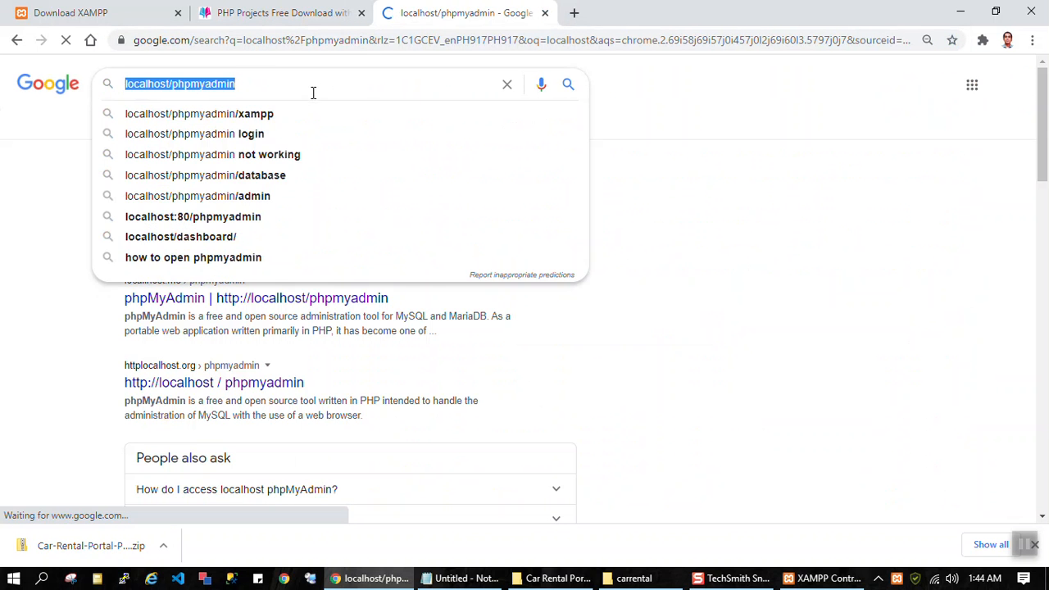
{"action": "left_click", "coordinate": [250, 39]}
{"action": "type", "text": "https"}
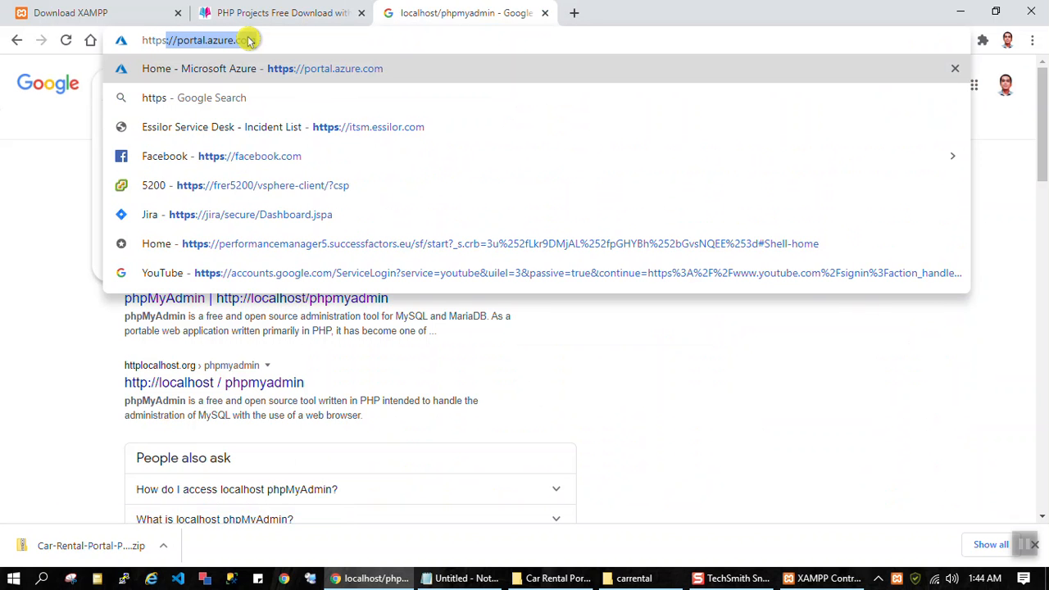
{"action": "type", "text": "://"}
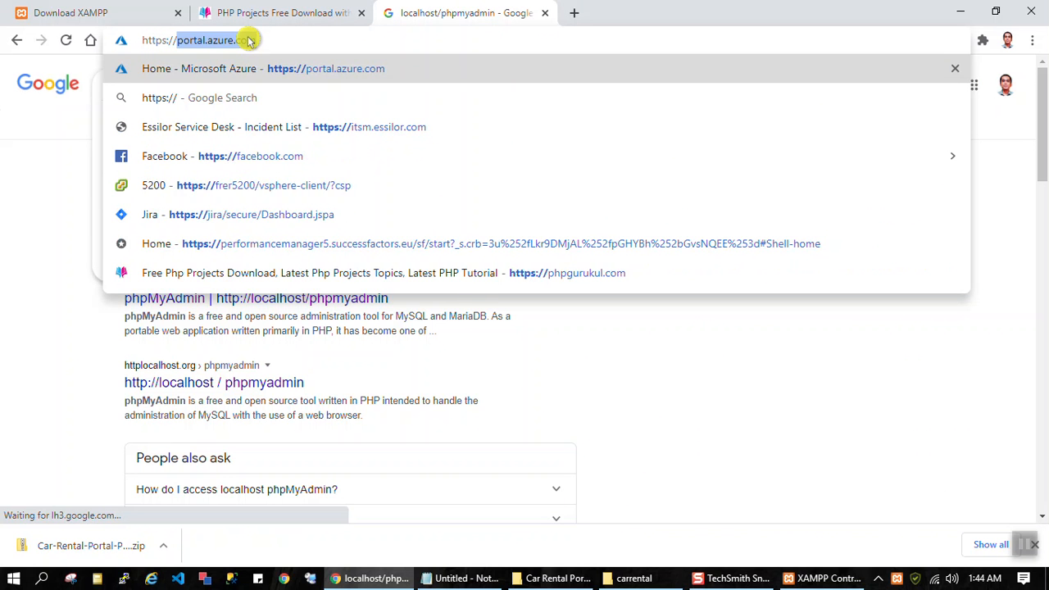
{"action": "type", "text": "localhost/phpmyadmin"}
{"action": "key", "text": "Return"}
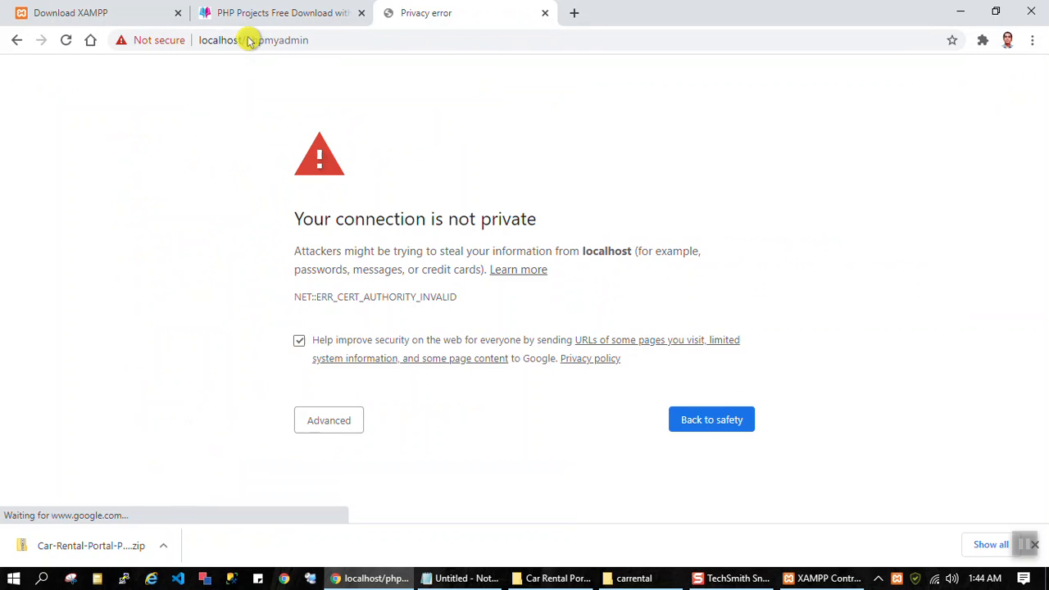
{"action": "left_click", "coordinate": [331, 419]}
{"action": "scroll", "coordinate": [374, 471], "scroll_direction": "down", "scroll_amount": 2}
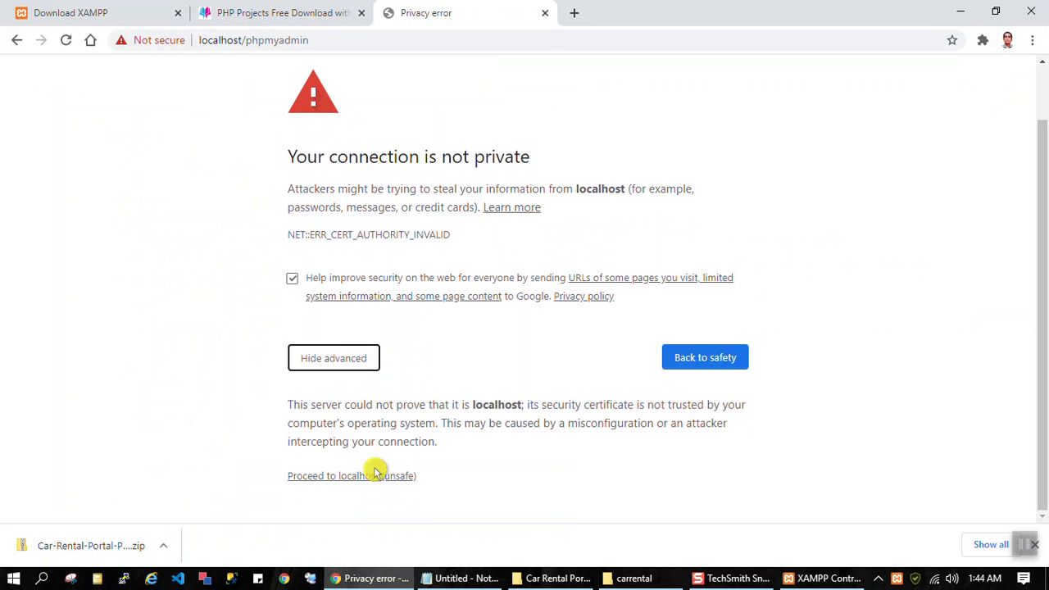
{"action": "left_click", "coordinate": [363, 478]}
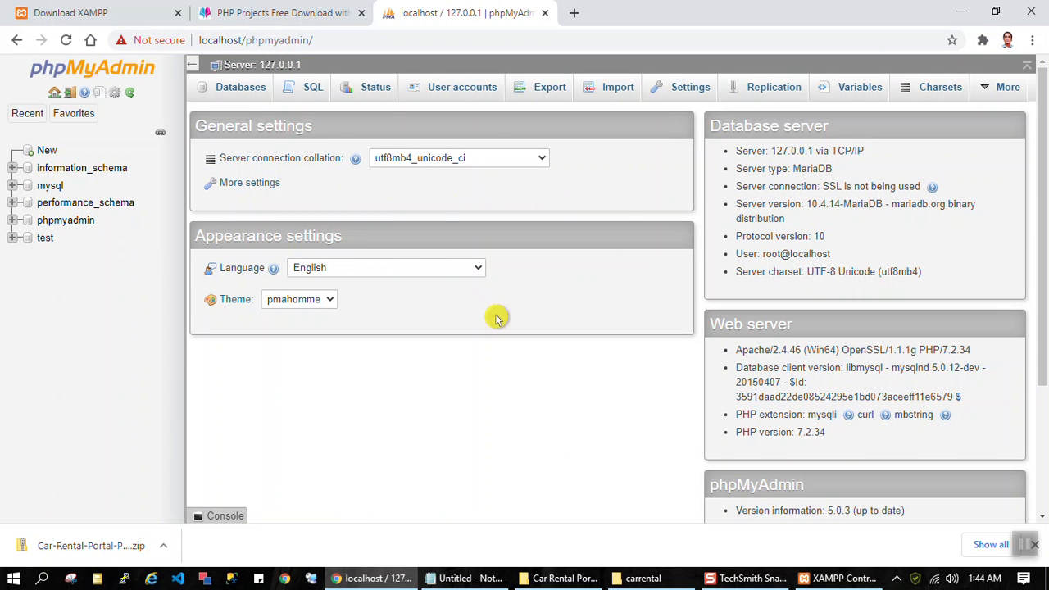
Step: Switch to File Explorer and check the SQL file name inside the SQL File folder of carrental
{"action": "left_click", "coordinate": [637, 578]}
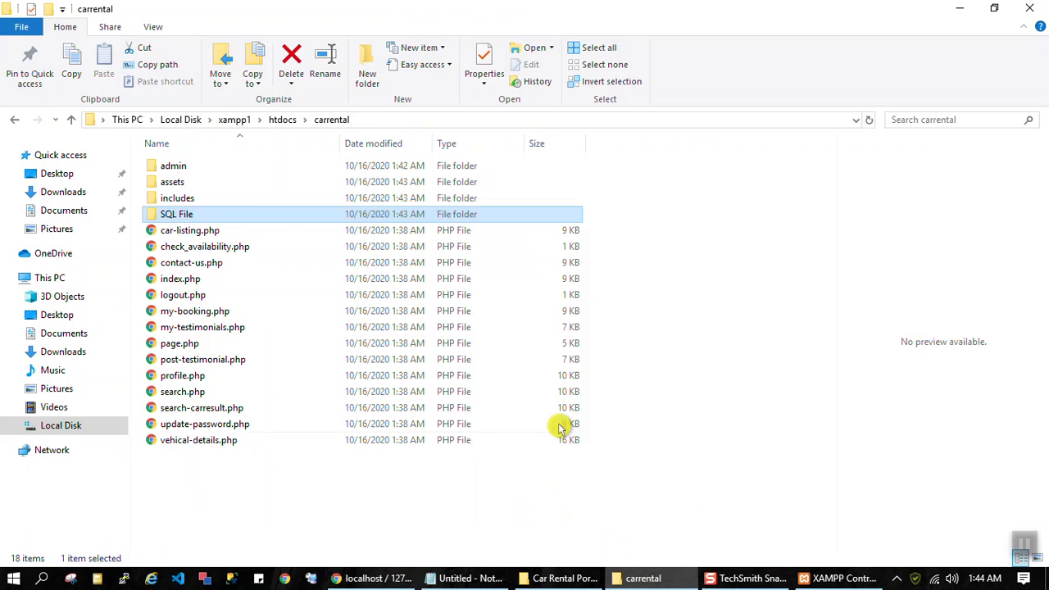
{"action": "double_click", "coordinate": [169, 214]}
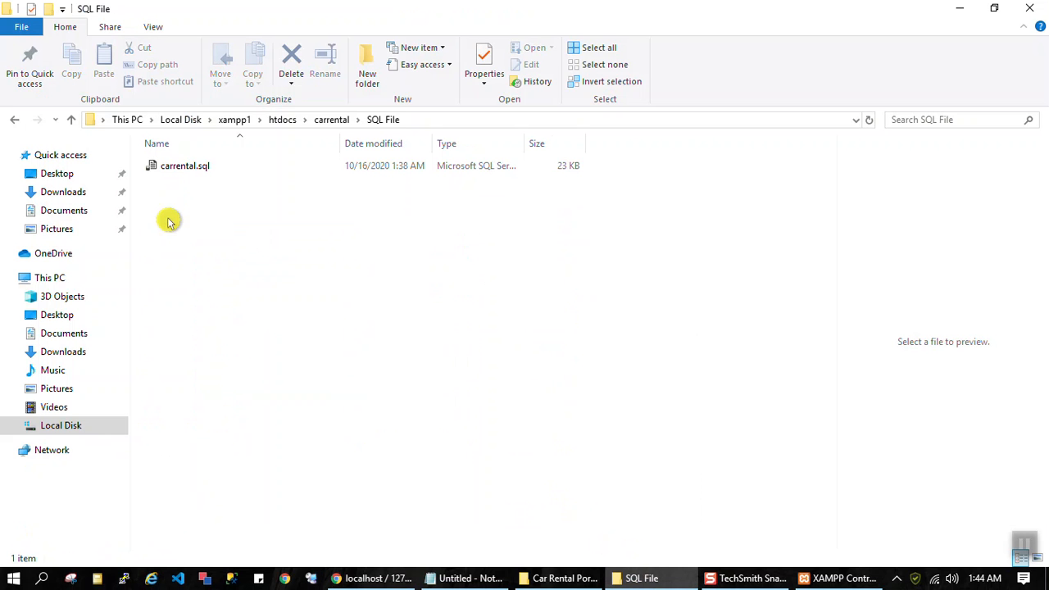
{"action": "left_click", "coordinate": [197, 168]}
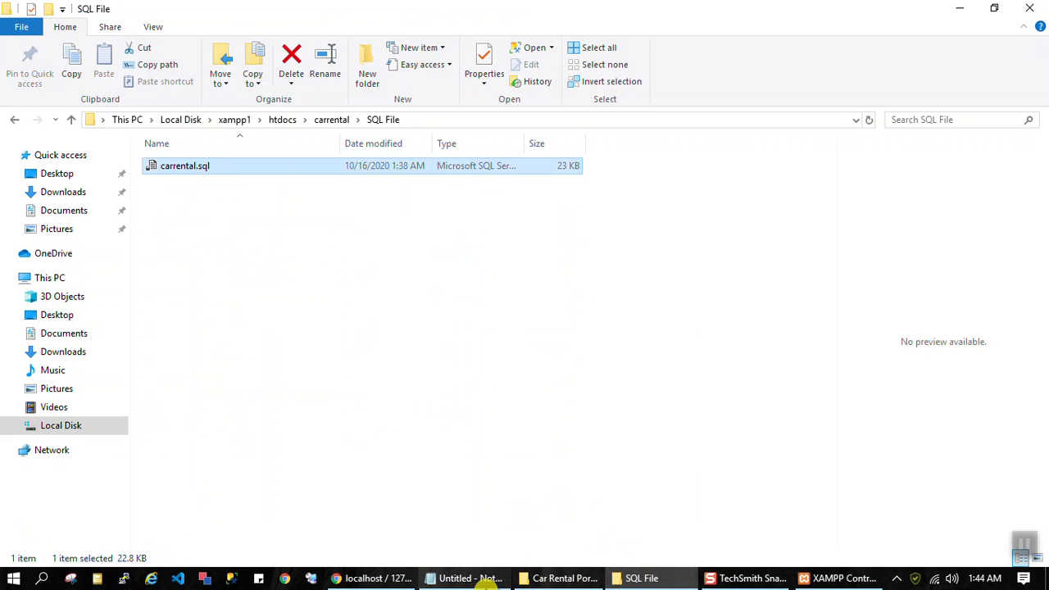
Step: Switch back to phpMyAdmin in Chrome and create a database named carrental with collation utf8mb4_general_ci
{"action": "left_click", "coordinate": [375, 579]}
{"action": "left_click", "coordinate": [45, 150]}
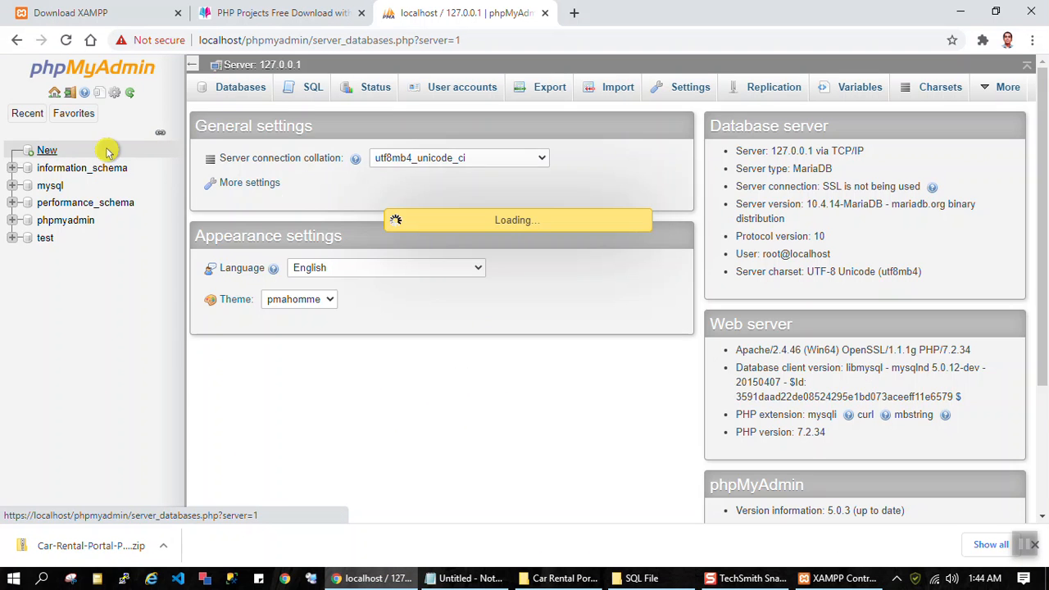
{"action": "left_click", "coordinate": [283, 197]}
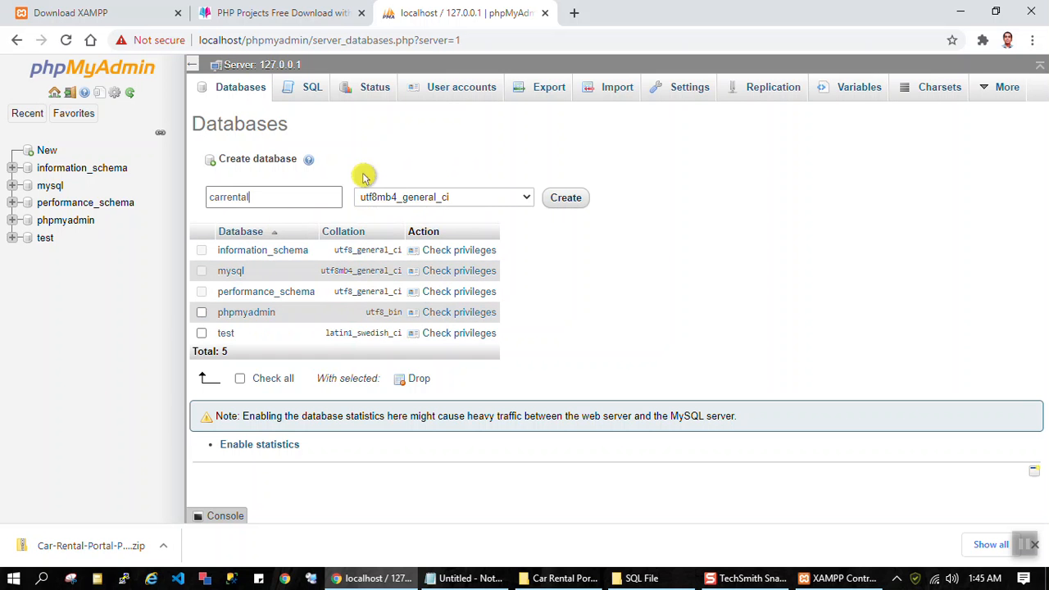
{"action": "left_click", "coordinate": [566, 199]}
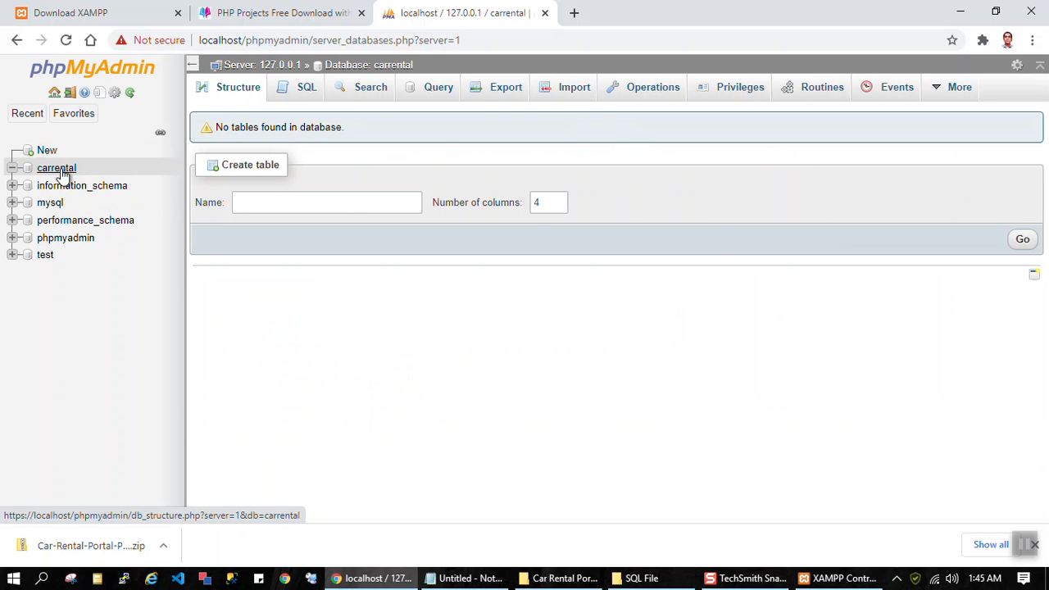
Step: Open the import page of the carrental database and review its import options
{"action": "left_click", "coordinate": [64, 169]}
{"action": "left_click", "coordinate": [565, 99]}
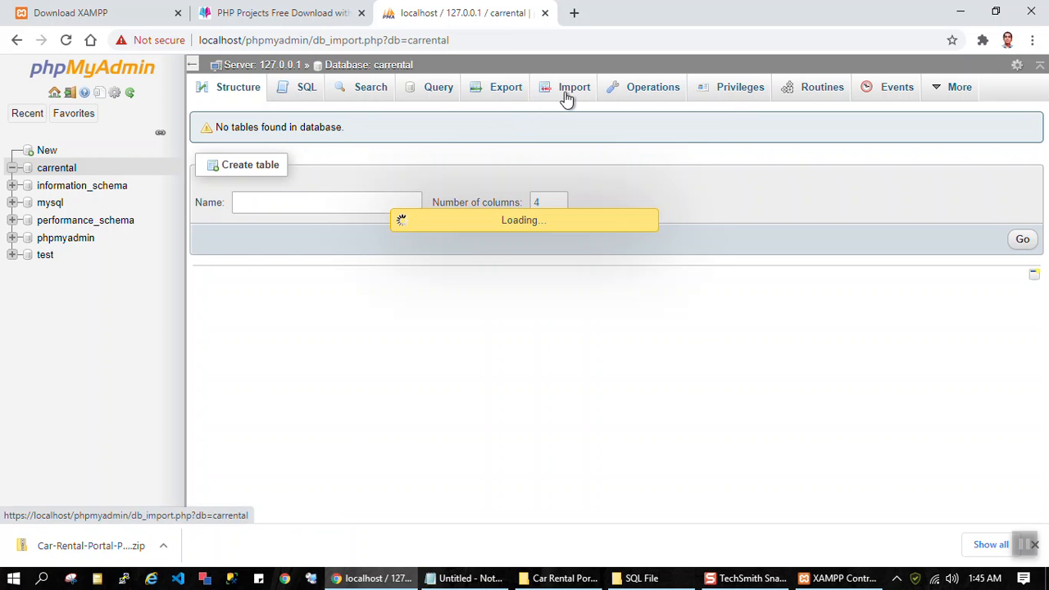
{"action": "scroll", "coordinate": [727, 272], "scroll_direction": "down", "scroll_amount": 3}
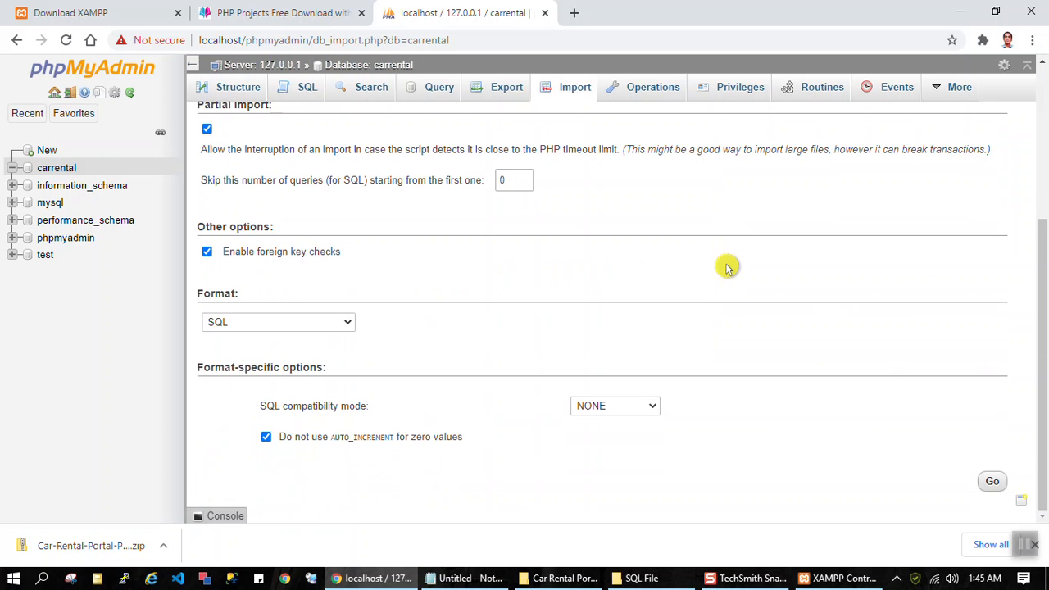
{"action": "scroll", "coordinate": [696, 295], "scroll_direction": "up", "scroll_amount": 3}
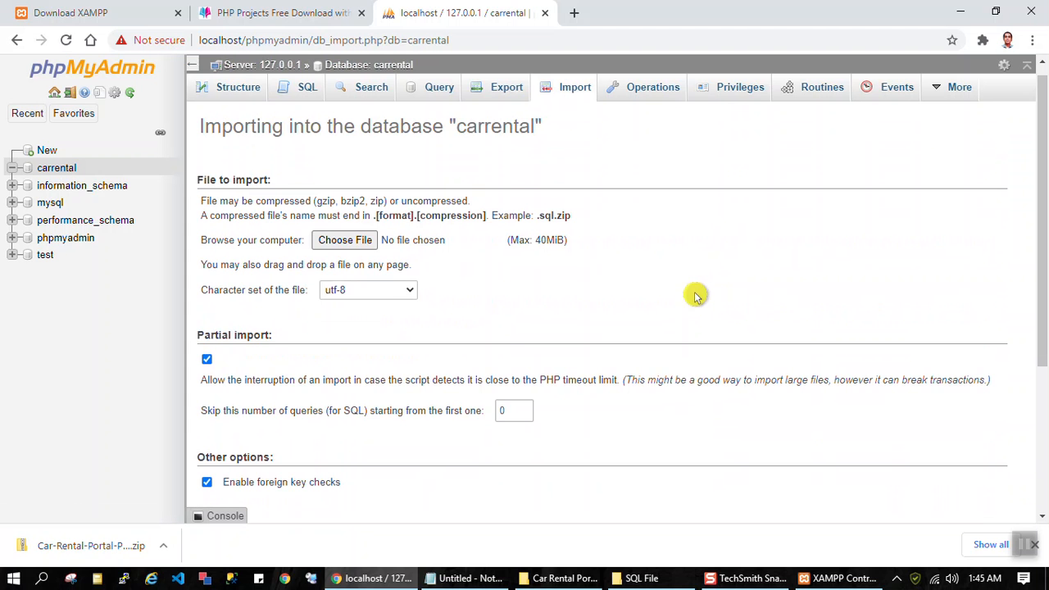
Step: Start choosing the file to import and browse to the xampp1 folder on the Local Disk
{"action": "left_click", "coordinate": [355, 246]}
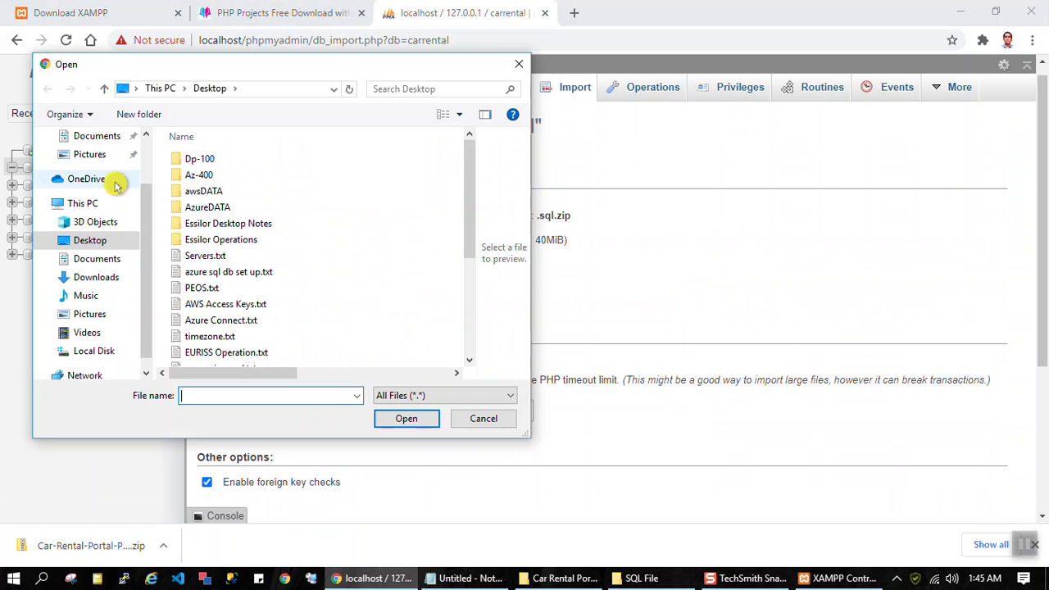
{"action": "left_click", "coordinate": [98, 276]}
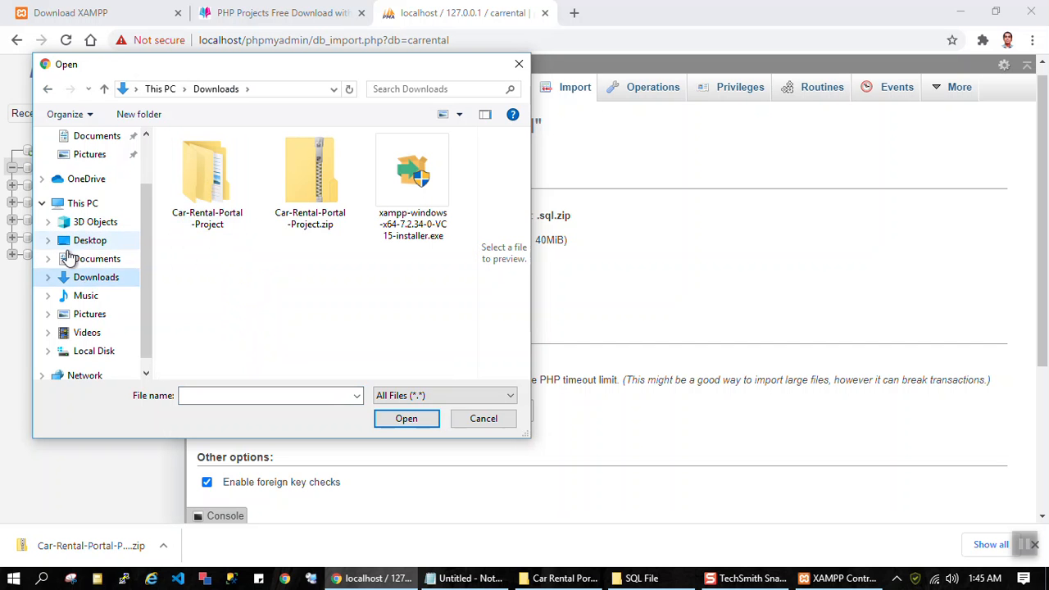
{"action": "left_click", "coordinate": [89, 204]}
{"action": "scroll", "coordinate": [298, 257], "scroll_direction": "down", "scroll_amount": 3}
{"action": "double_click", "coordinate": [251, 345]}
{"action": "scroll", "coordinate": [241, 271], "scroll_direction": "down", "scroll_amount": 2}
{"action": "left_click", "coordinate": [199, 325]}
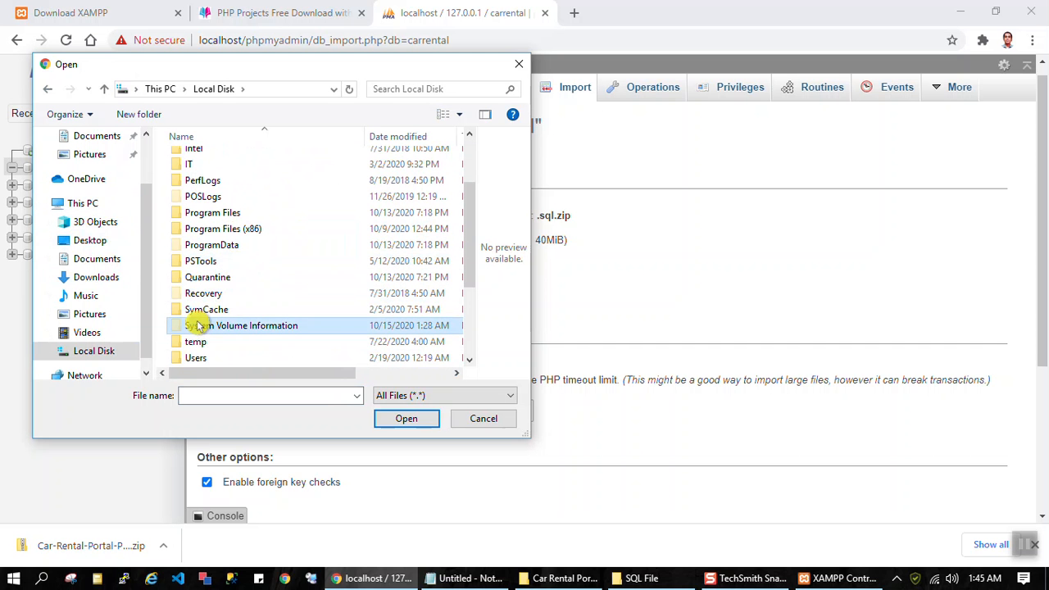
{"action": "scroll", "coordinate": [198, 325], "scroll_direction": "down", "scroll_amount": 3}
{"action": "double_click", "coordinate": [206, 274]}
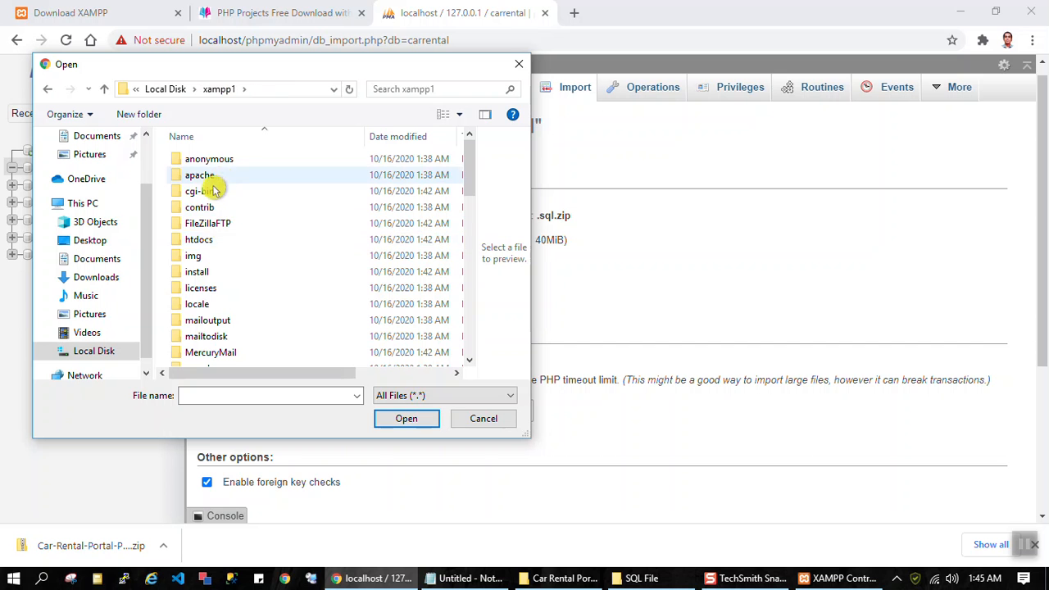
Step: Select carrental.sql from the SQL File folder in htdocs\carrental as the file to import
{"action": "double_click", "coordinate": [205, 239]}
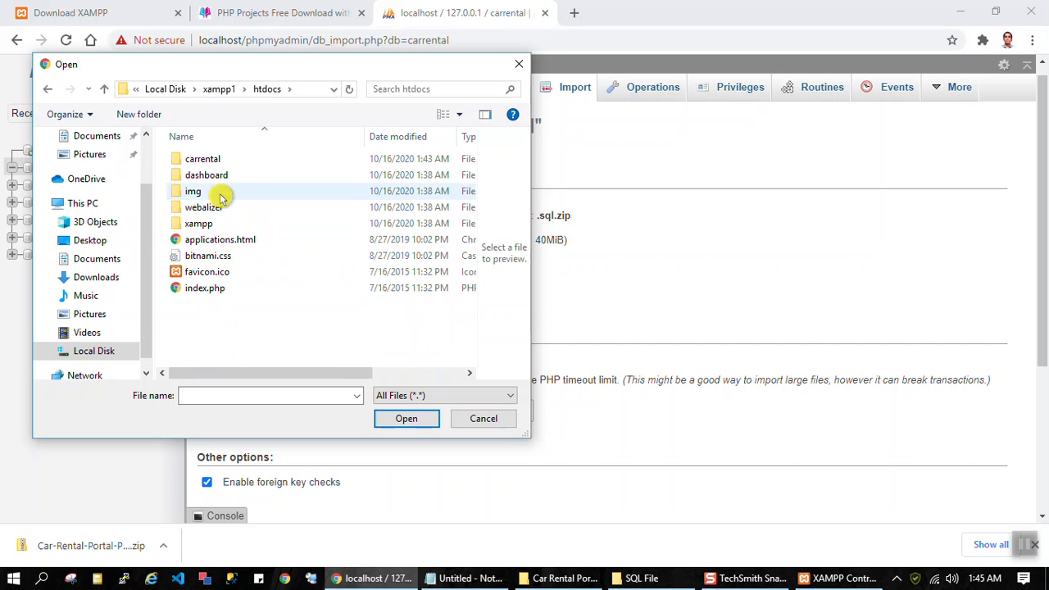
{"action": "double_click", "coordinate": [201, 159]}
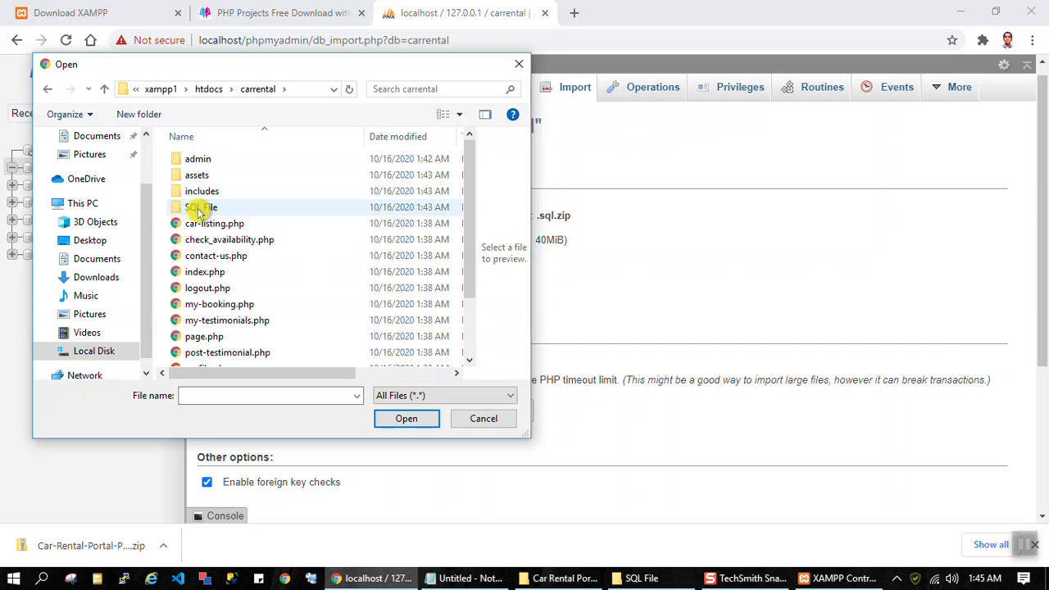
{"action": "double_click", "coordinate": [200, 210]}
{"action": "left_click", "coordinate": [218, 159]}
{"action": "left_click", "coordinate": [395, 421]}
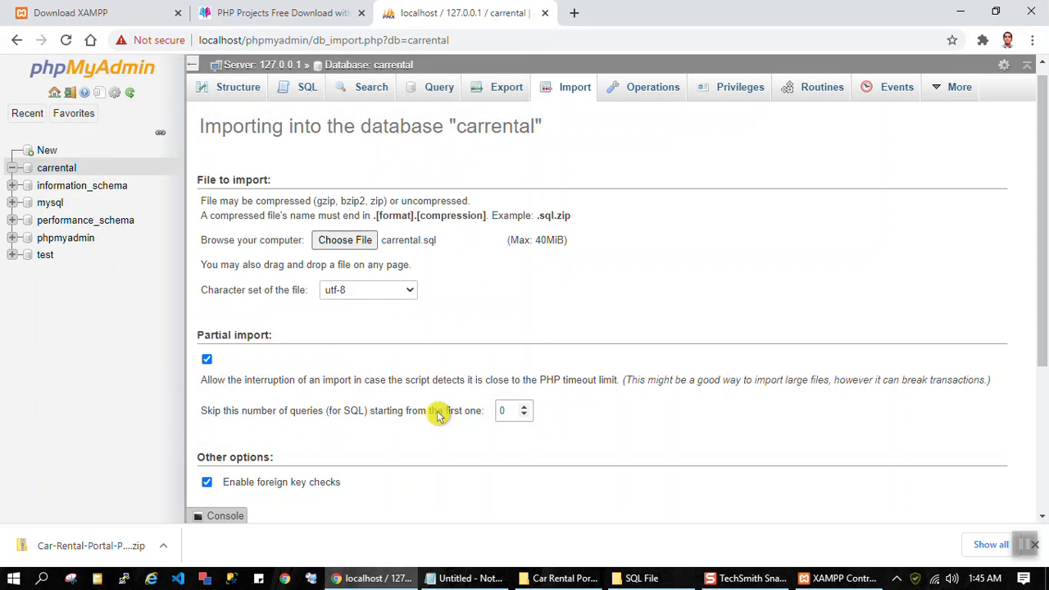
Step: Run the SQL import of carrental.sql into the carrental database and highlight the result message
{"action": "scroll", "coordinate": [881, 271], "scroll_direction": "down", "scroll_amount": 3}
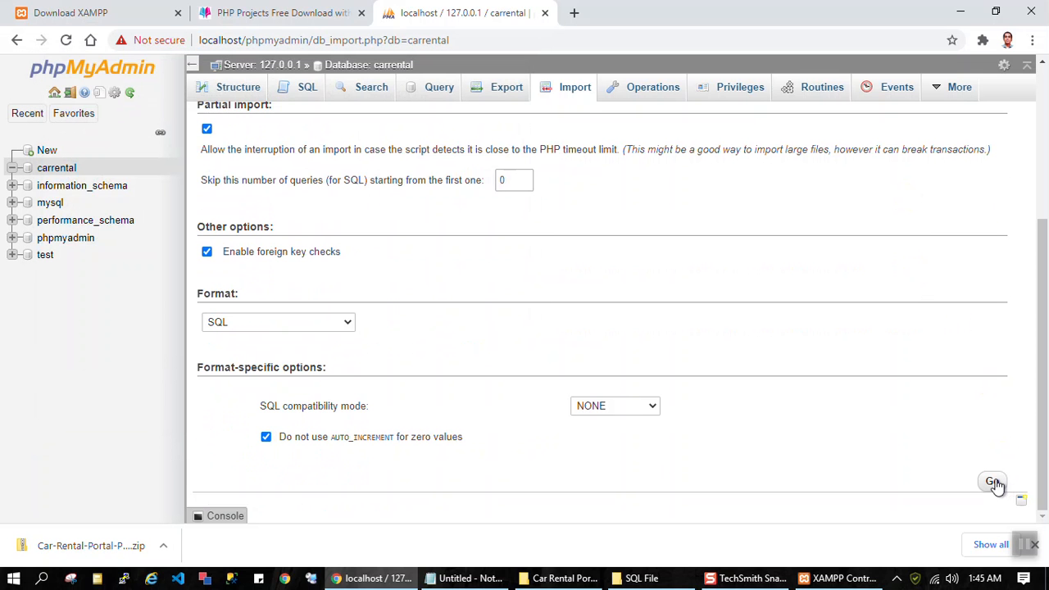
{"action": "left_click", "coordinate": [994, 483]}
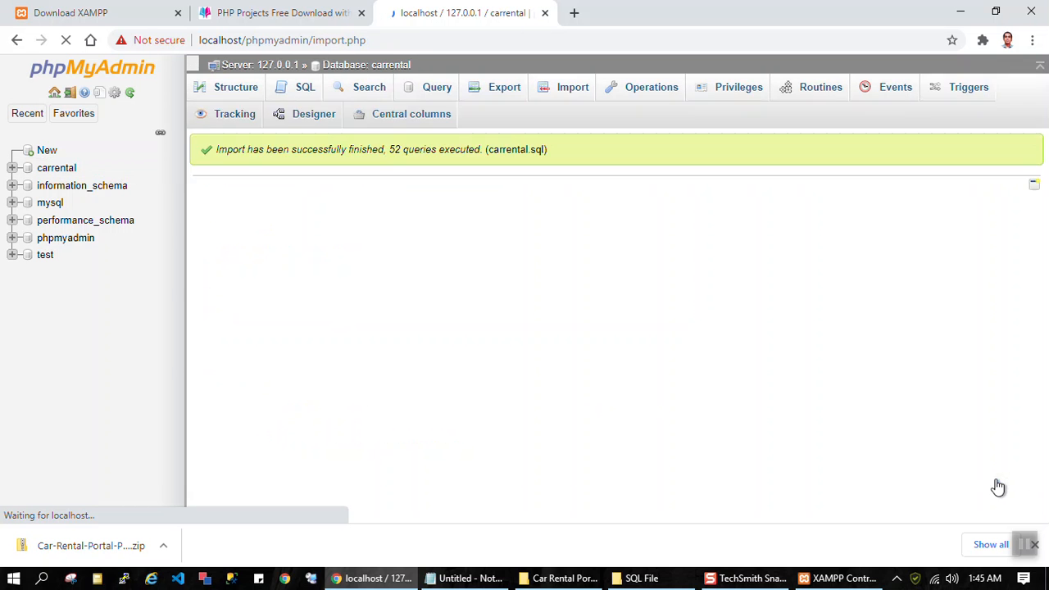
{"action": "left_click_drag", "start_coordinate": [548, 122], "coordinate": [201, 123]}
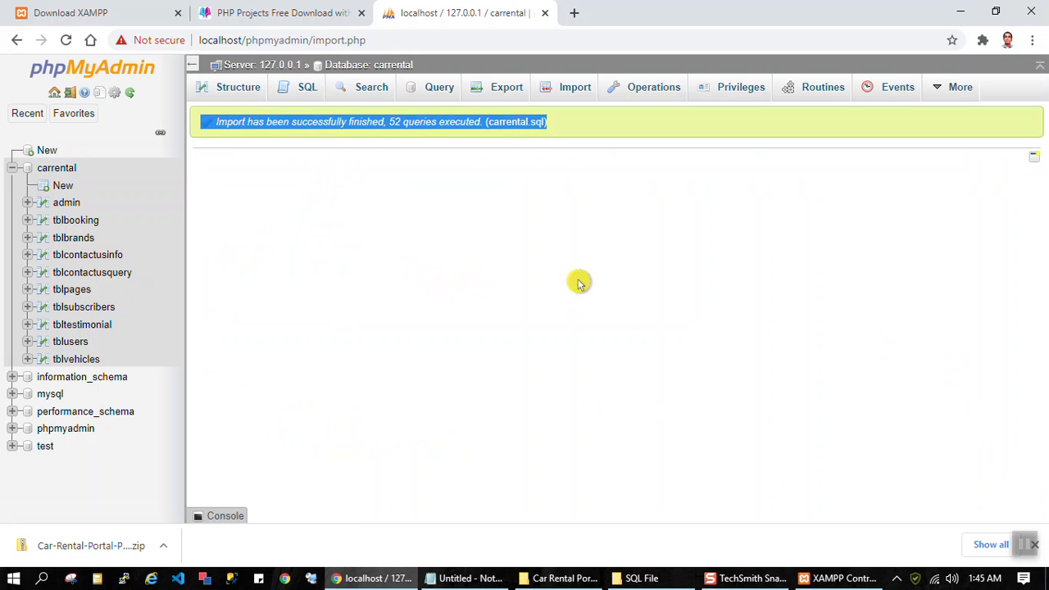
{"action": "left_click", "coordinate": [387, 40]}
{"action": "left_click", "coordinate": [456, 40]}
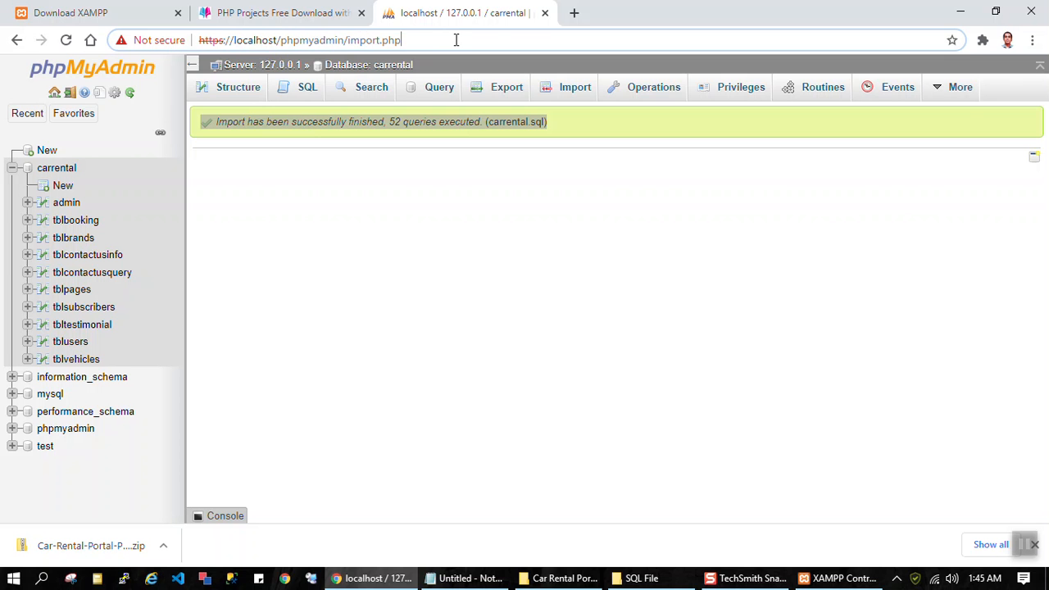
{"action": "key", "text": "BackSpace"}
{"action": "key", "text": "BackSpace"}
{"action": "key", "text": "BackSpace"}
{"action": "key", "text": "BackSpace"}
{"action": "key", "text": "BackSpace"}
{"action": "key", "text": "BackSpace"}
{"action": "key", "text": "BackSpace"}
{"action": "key", "text": "BackSpace"}
{"action": "key", "text": "BackSpace"}
{"action": "key", "text": "BackSpace"}
{"action": "key", "text": "BackSpace"}
{"action": "key", "text": "BackSpace"}
{"action": "key", "text": "BackSpace"}
{"action": "key", "text": "BackSpace"}
{"action": "key", "text": "BackSpace"}
{"action": "key", "text": "BackSpace"}
{"action": "key", "text": "BackSpace"}
{"action": "key", "text": "BackSpace"}
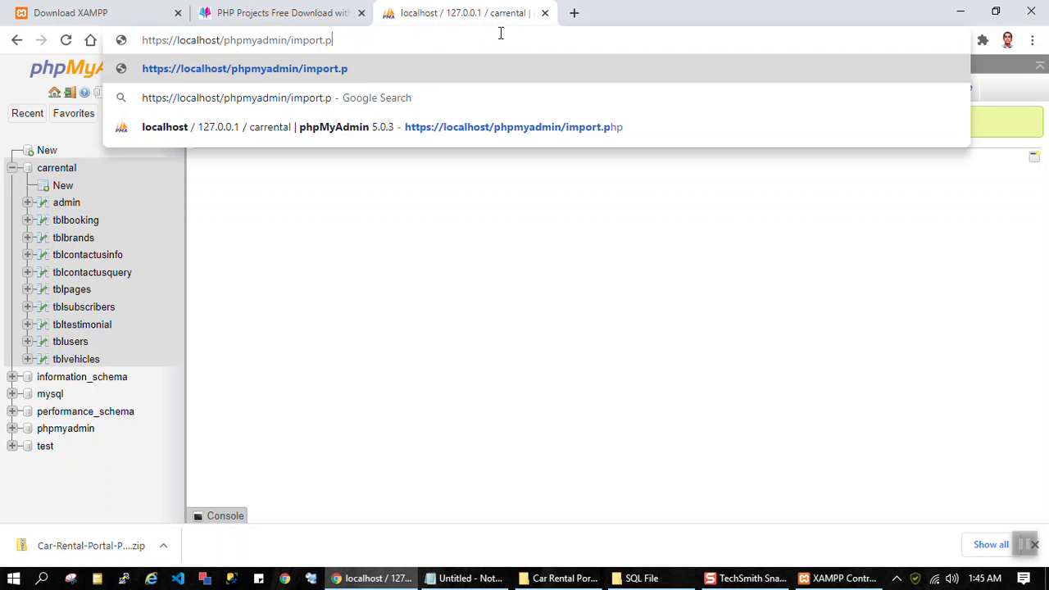
{"action": "key", "text": "BackSpace"}
{"action": "key", "text": "BackSpace"}
{"action": "key", "text": "BackSpace"}
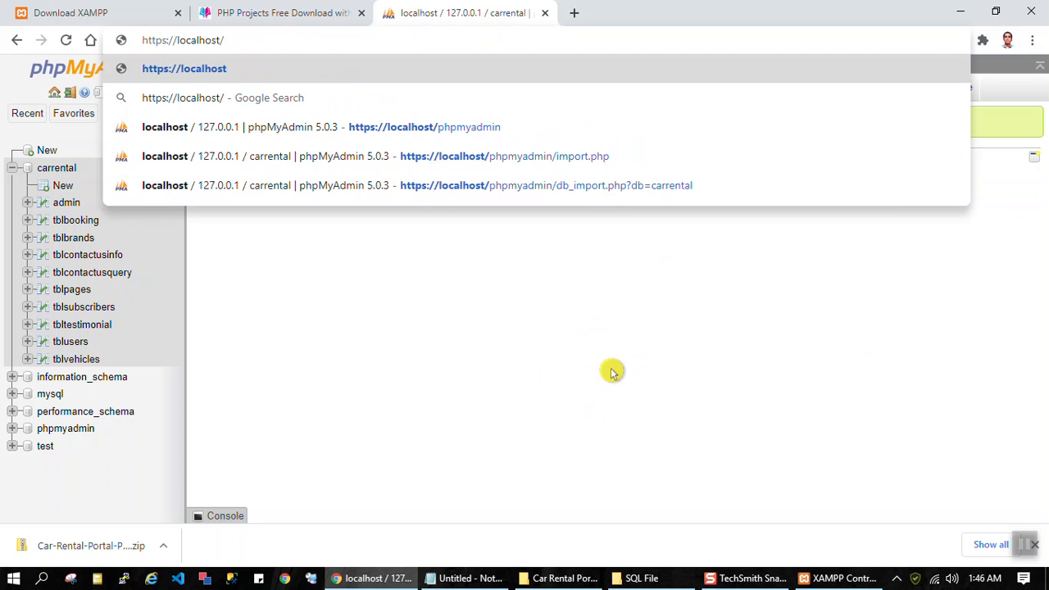
{"action": "type", "text": "carrental"}
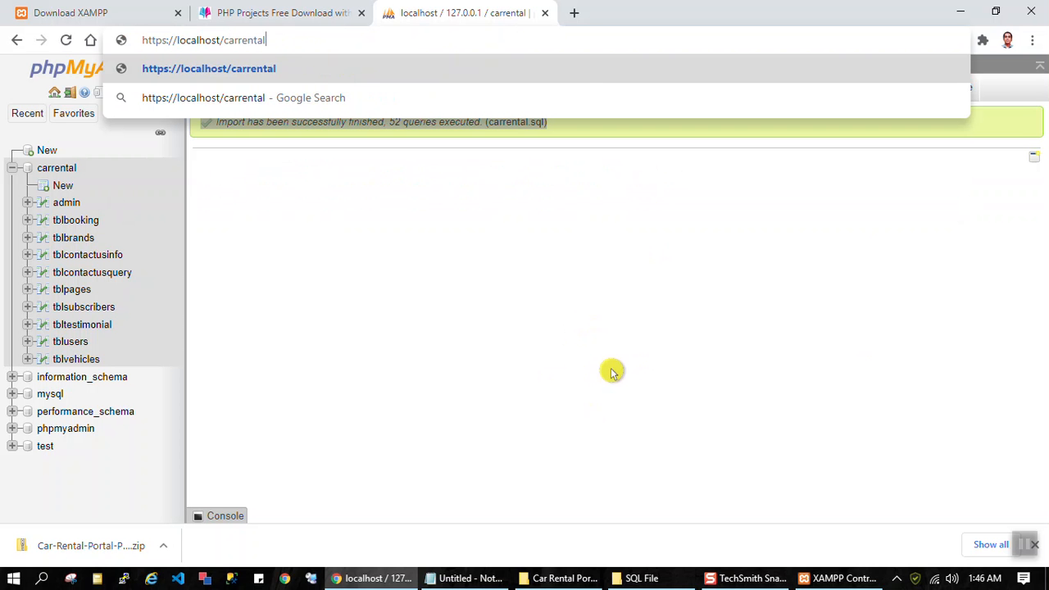
{"action": "key", "text": "Return"}
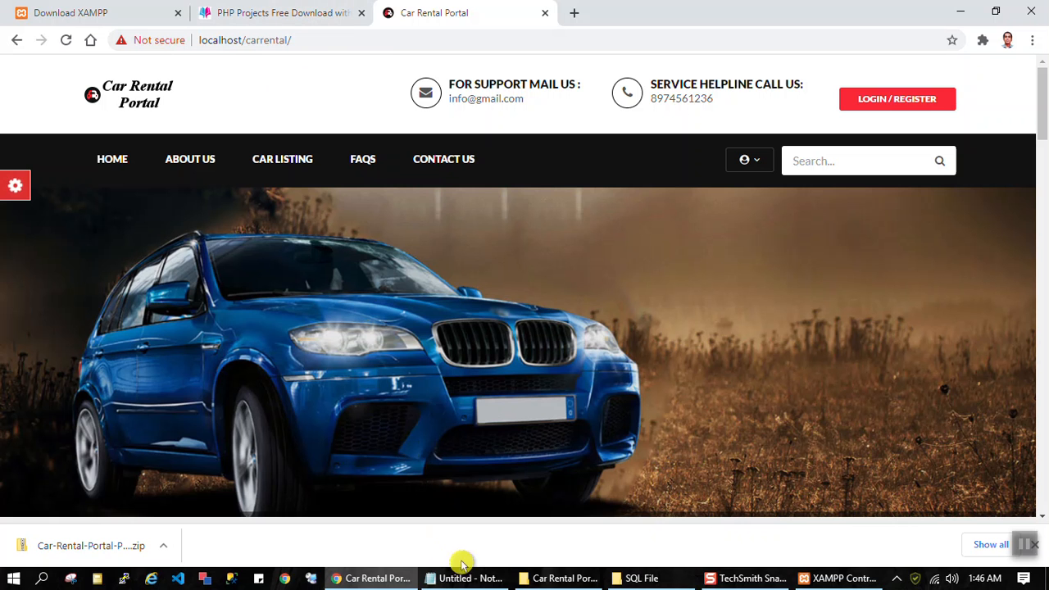
Step: Open Readme.txt from the Car Rental Portal Project folder inside Car-Rental-Portal-Project in Downloads
{"action": "mouse_move", "coordinate": [568, 583]}
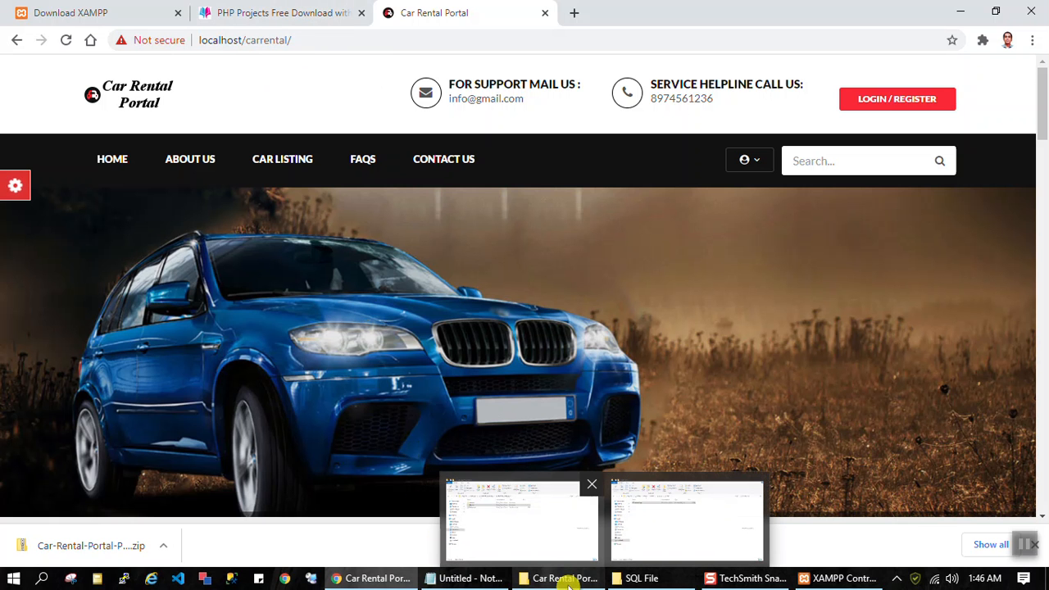
{"action": "left_click", "coordinate": [631, 578]}
{"action": "left_click", "coordinate": [560, 579]}
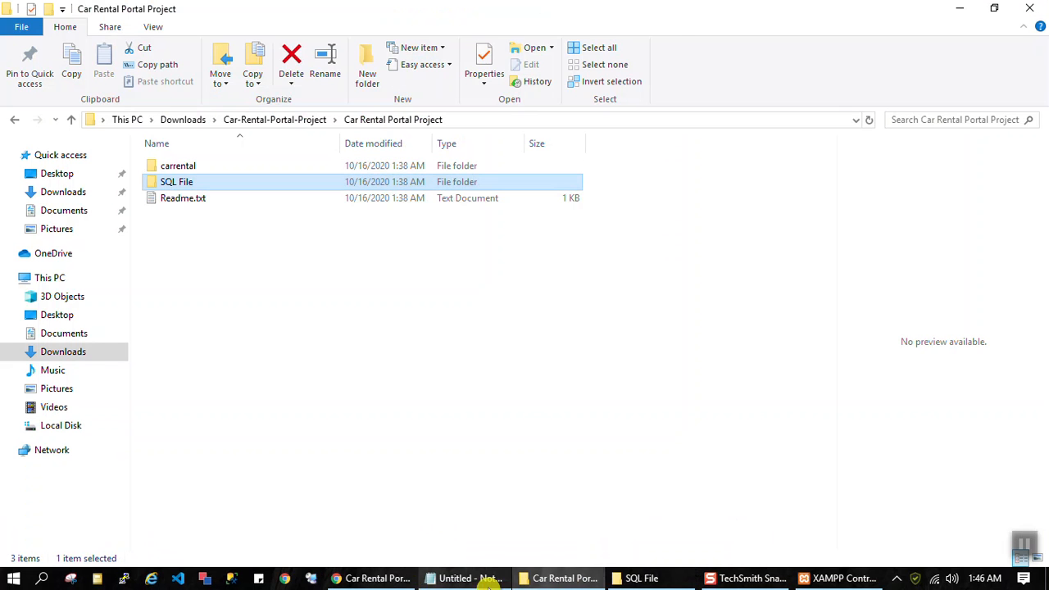
{"action": "key", "text": "super+e"}
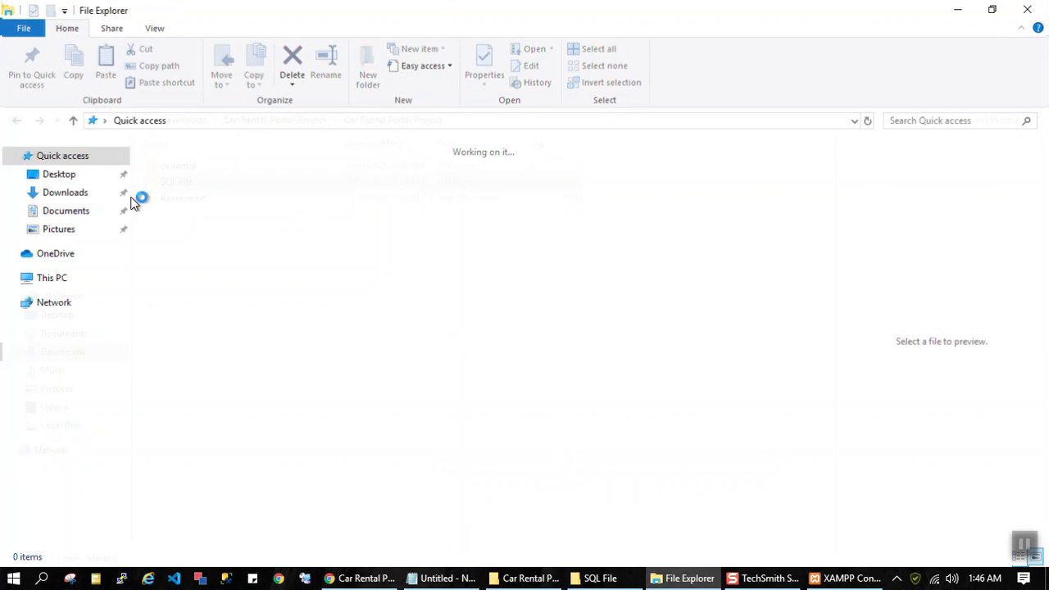
{"action": "left_click", "coordinate": [64, 195]}
{"action": "left_click", "coordinate": [218, 168]}
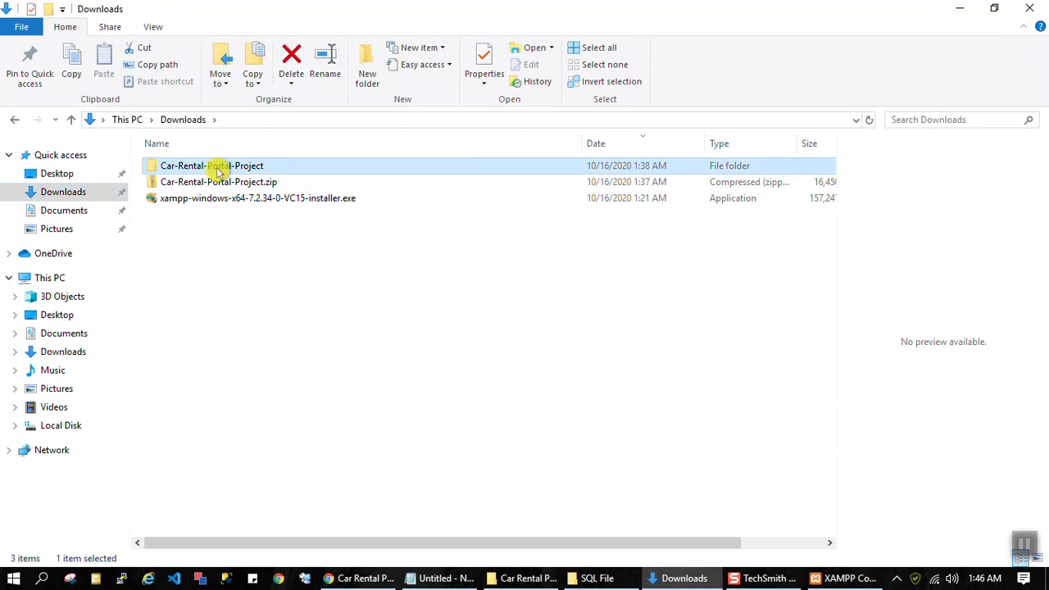
{"action": "double_click", "coordinate": [218, 168]}
{"action": "left_click", "coordinate": [182, 167]}
{"action": "double_click", "coordinate": [180, 204]}
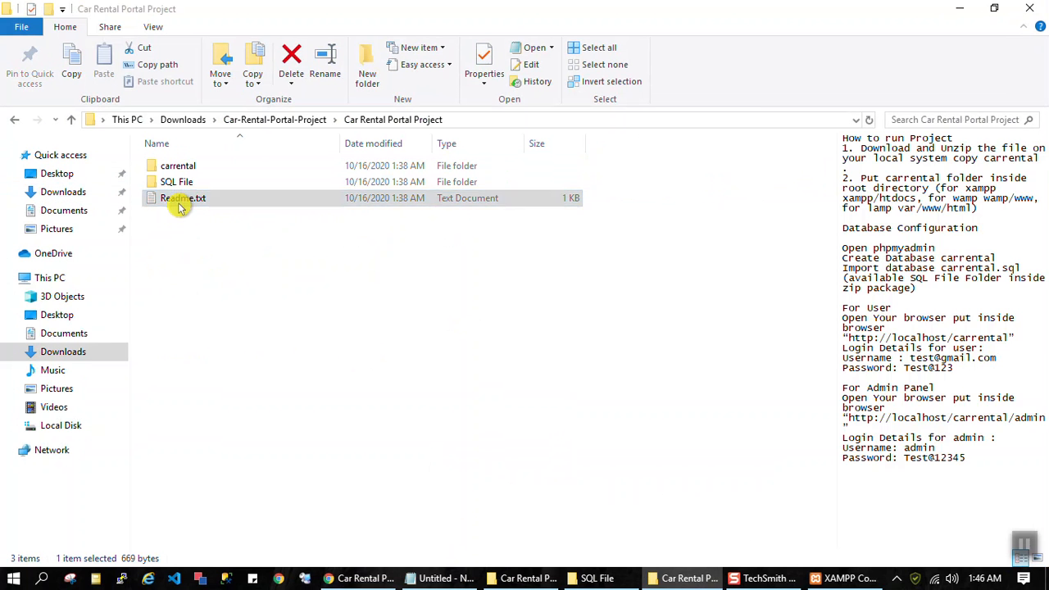
{"action": "left_click_drag", "start_coordinate": [766, 59], "coordinate": [518, 46]}
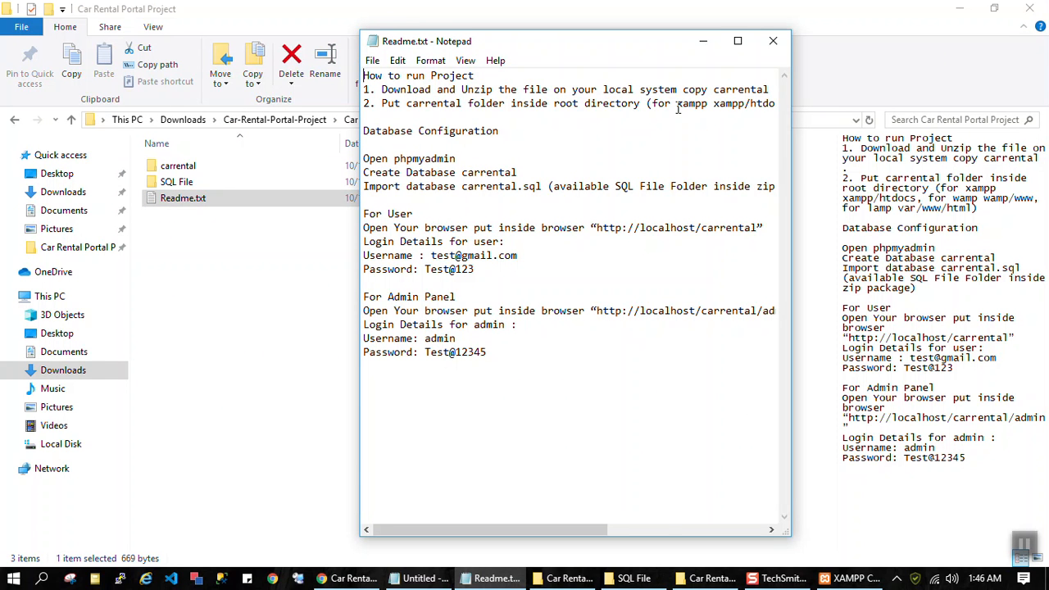
{"action": "left_click_drag", "start_coordinate": [361, 165], "coordinate": [203, 152]}
{"action": "left_click_drag", "start_coordinate": [614, 231], "coordinate": [283, 232]}
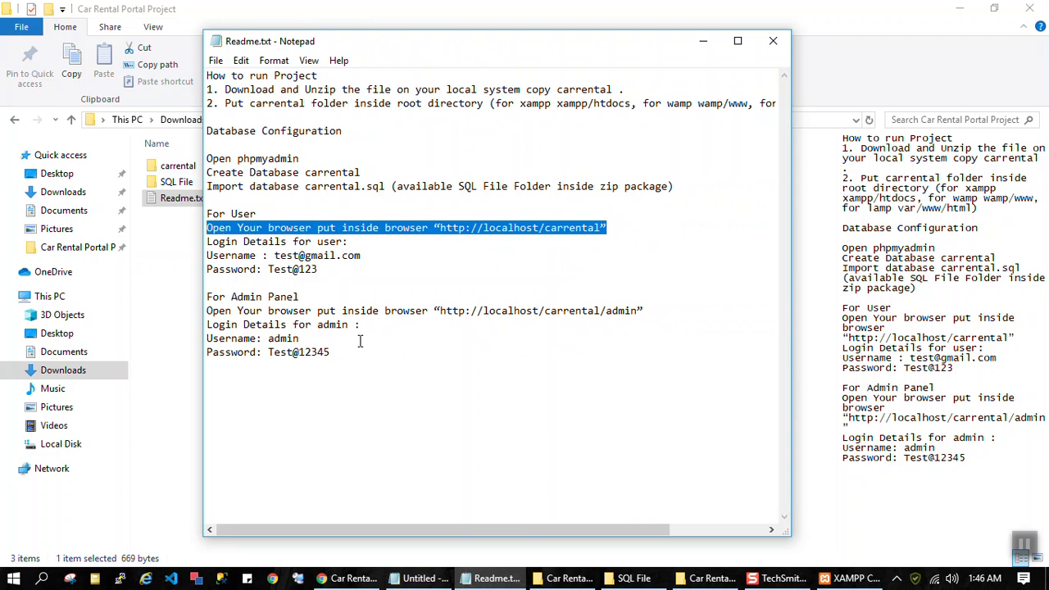
{"action": "left_click", "coordinate": [623, 225]}
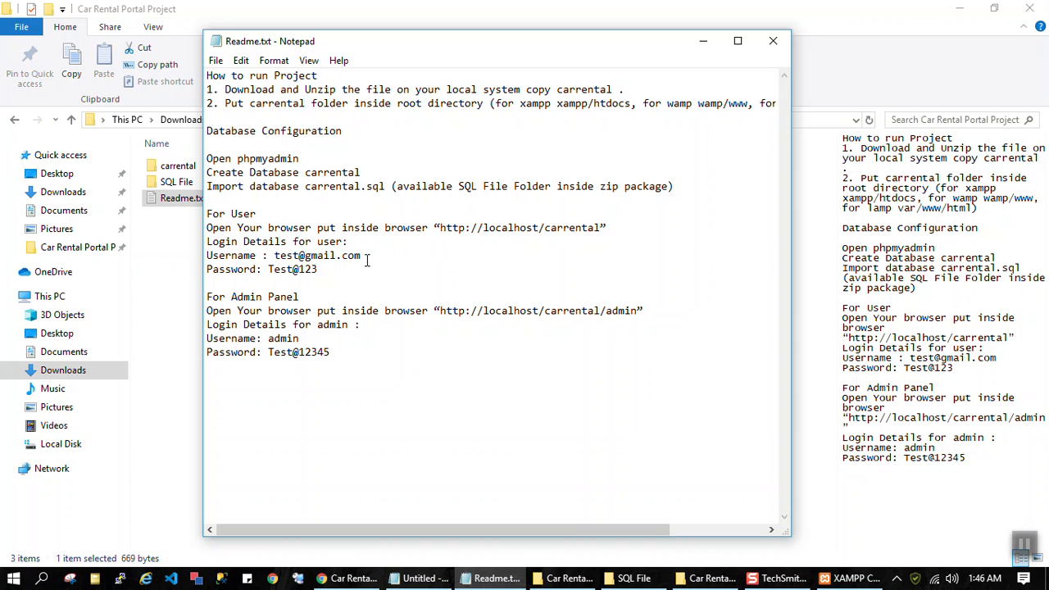
Step: Copy the user login e-mail from the Readme into the e-mail field of the portal's login form in Chrome
{"action": "left_click_drag", "start_coordinate": [362, 256], "coordinate": [276, 256]}
{"action": "key", "text": "ctrl+c"}
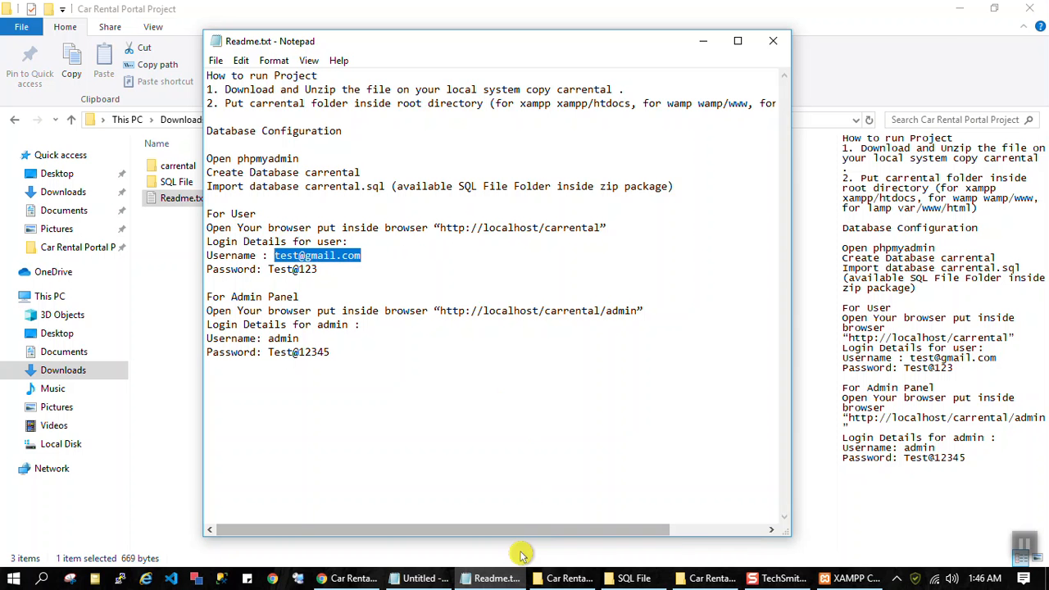
{"action": "left_click", "coordinate": [349, 578]}
{"action": "left_click", "coordinate": [878, 101]}
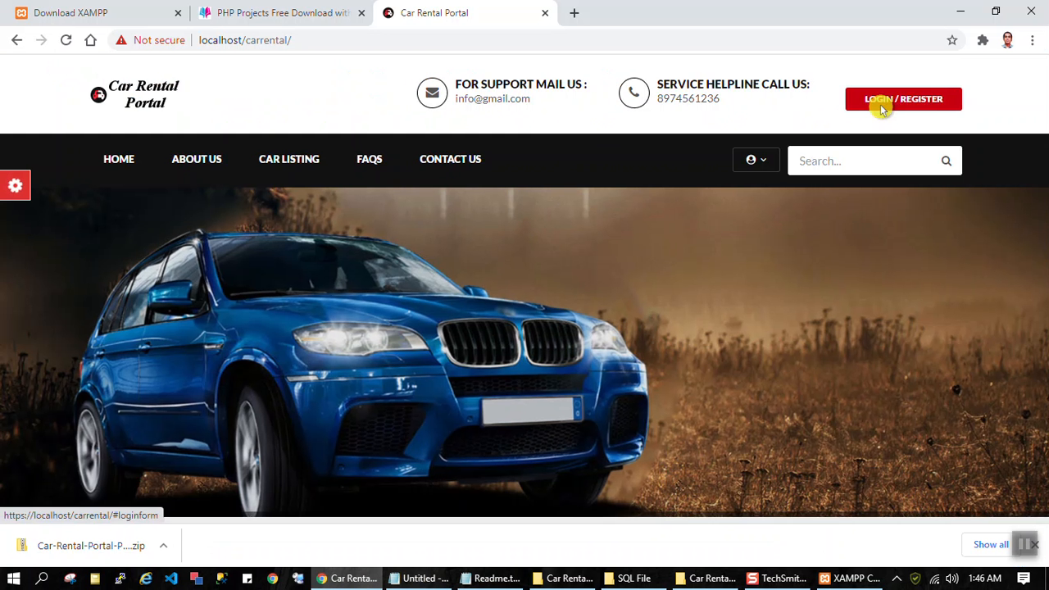
{"action": "left_click", "coordinate": [459, 179]}
{"action": "key", "text": "ctrl+v"}
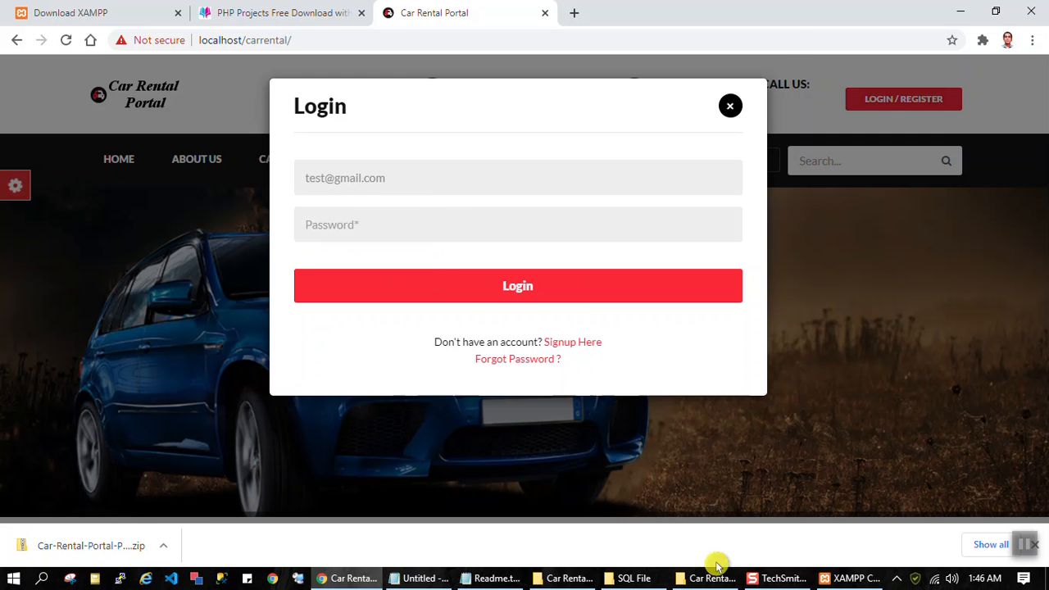
Step: Copy the user account password from the Readme into the login form's password field and log in to the portal
{"action": "left_click", "coordinate": [492, 578]}
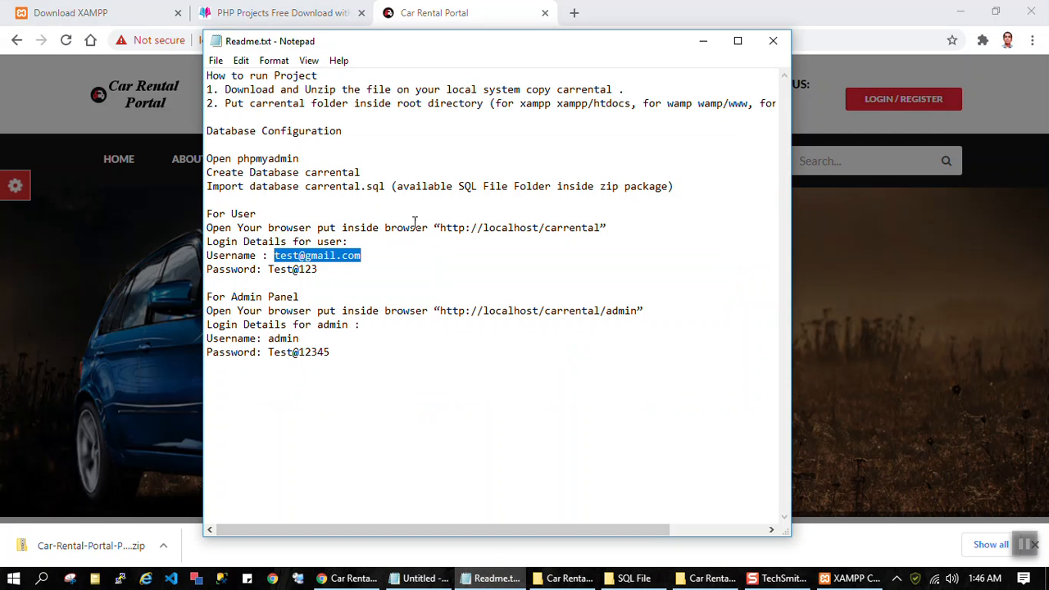
{"action": "left_click_drag", "start_coordinate": [322, 269], "coordinate": [270, 270]}
{"action": "left_click", "coordinate": [878, 225]}
{"action": "left_click", "coordinate": [901, 107]}
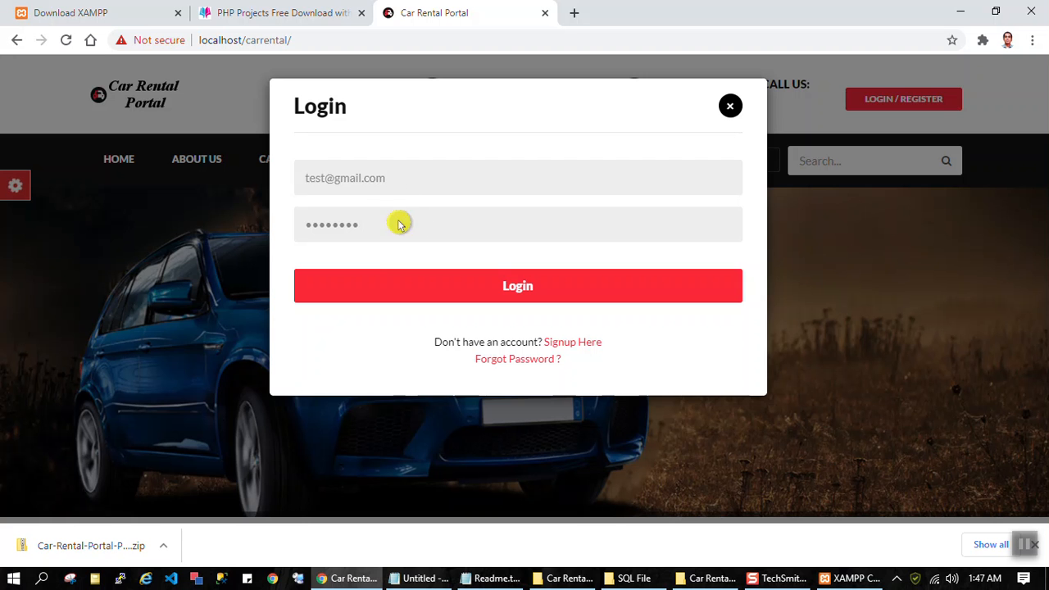
{"action": "left_click", "coordinate": [557, 295]}
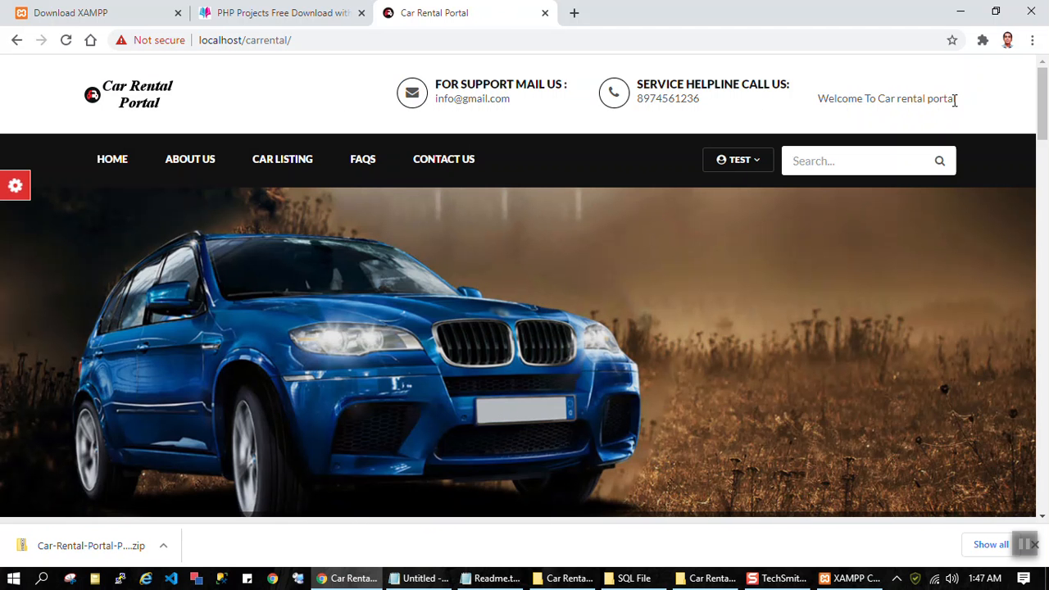
Step: Highlight the welcome message in the portal header and look through the home page down to the car listings
{"action": "left_click_drag", "start_coordinate": [953, 99], "coordinate": [812, 99]}
{"action": "left_click_drag", "start_coordinate": [969, 107], "coordinate": [843, 105]}
{"action": "scroll", "coordinate": [609, 322], "scroll_direction": "down", "scroll_amount": 3}
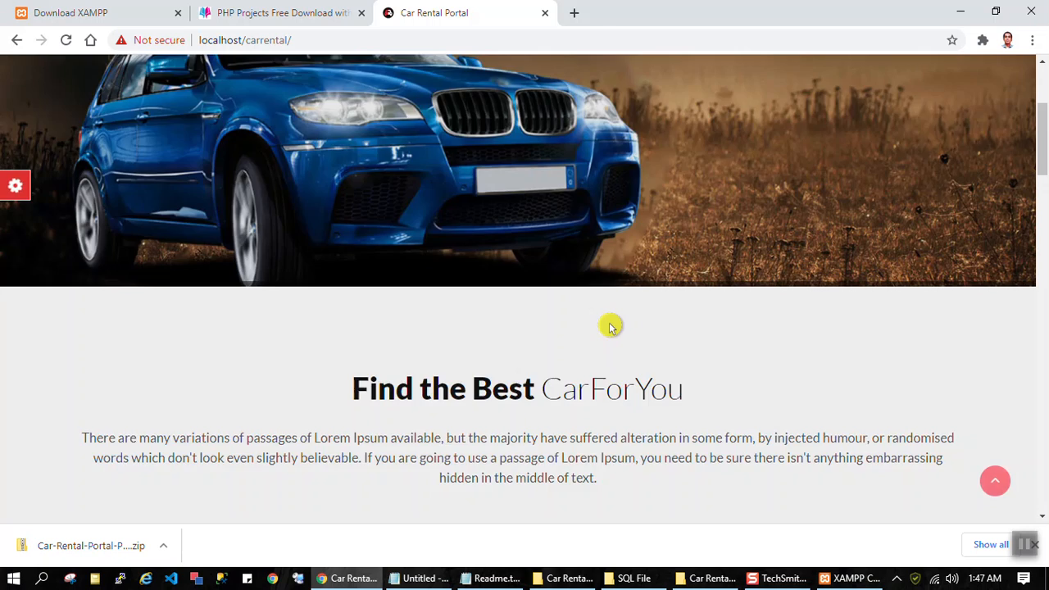
{"action": "scroll", "coordinate": [609, 325], "scroll_direction": "down", "scroll_amount": 10}
{"action": "scroll", "coordinate": [577, 325], "scroll_direction": "down", "scroll_amount": 8}
Step: Browse the PHPGurukul project list, view the Car Driving School Management System page, and return to the list
{"action": "key", "text": "ctrl+shift+Tab"}
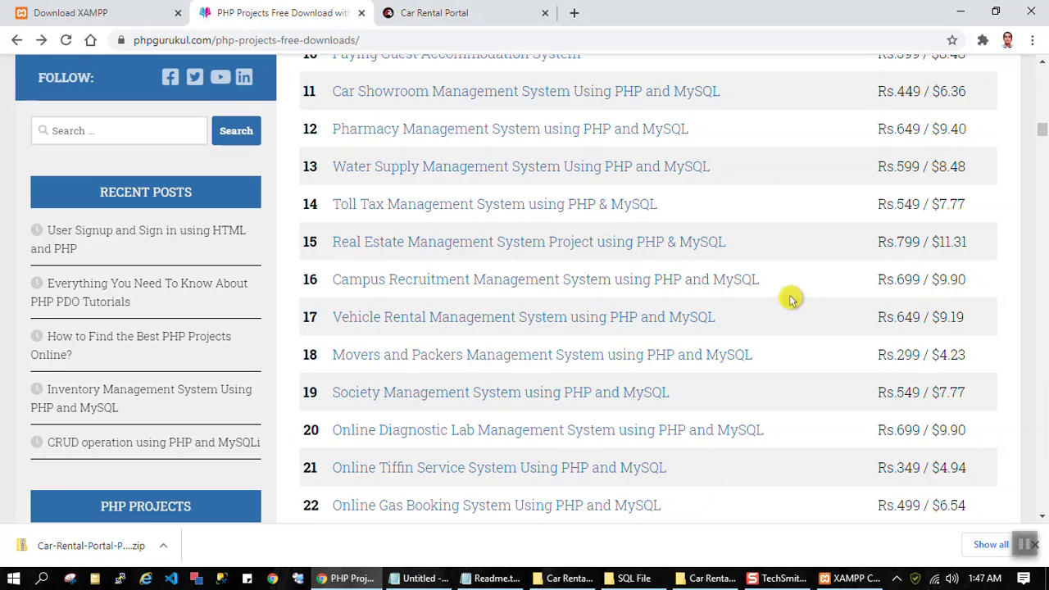
{"action": "scroll", "coordinate": [791, 299], "scroll_direction": "up", "scroll_amount": 2}
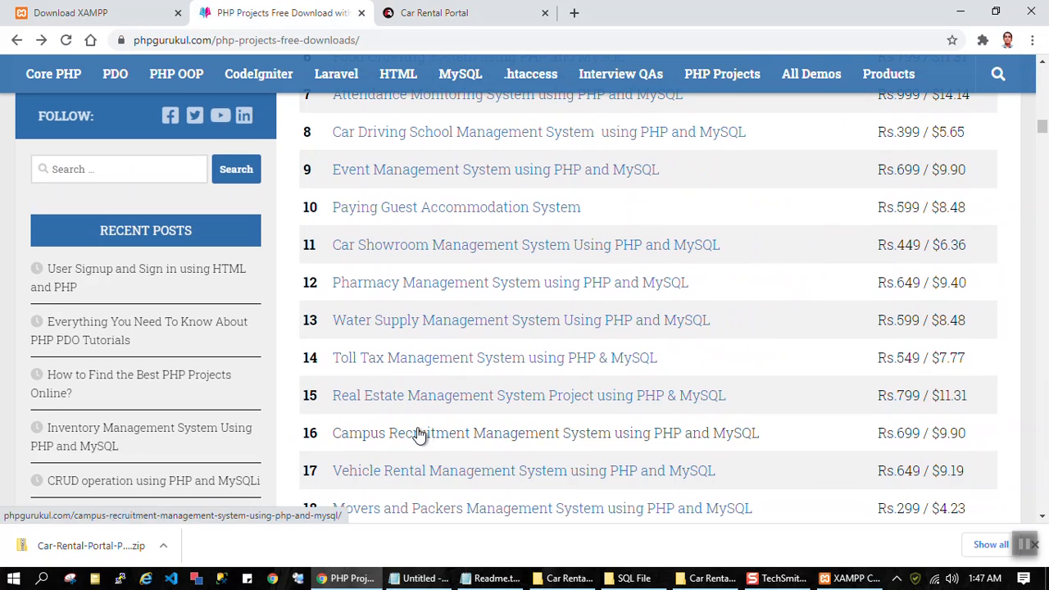
{"action": "scroll", "coordinate": [434, 356], "scroll_direction": "up", "scroll_amount": 2}
{"action": "scroll", "coordinate": [432, 354], "scroll_direction": "up", "scroll_amount": 3}
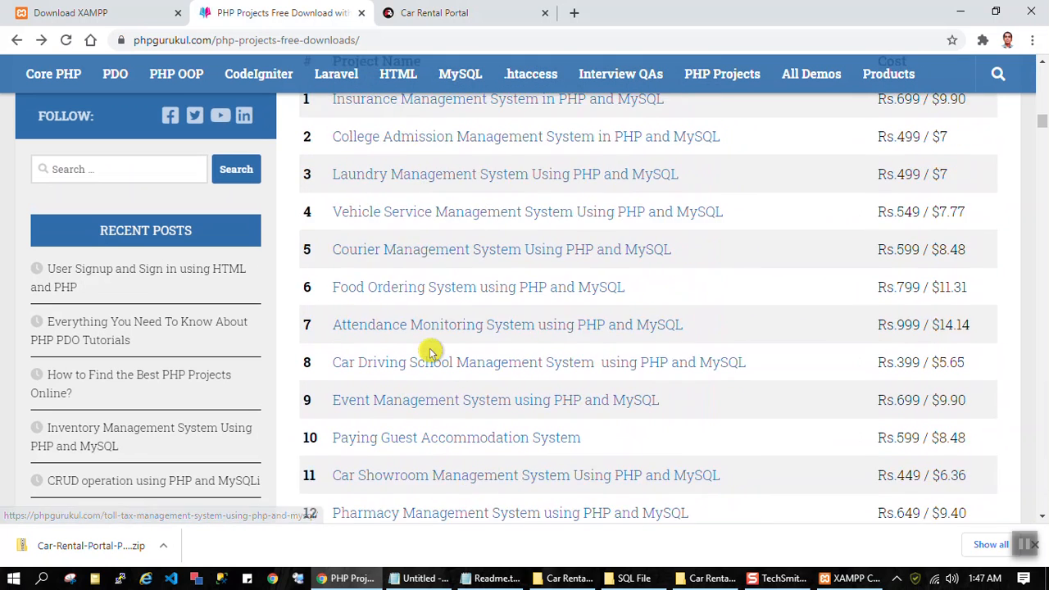
{"action": "scroll", "coordinate": [471, 356], "scroll_direction": "down", "scroll_amount": 3}
{"action": "left_click", "coordinate": [443, 298]}
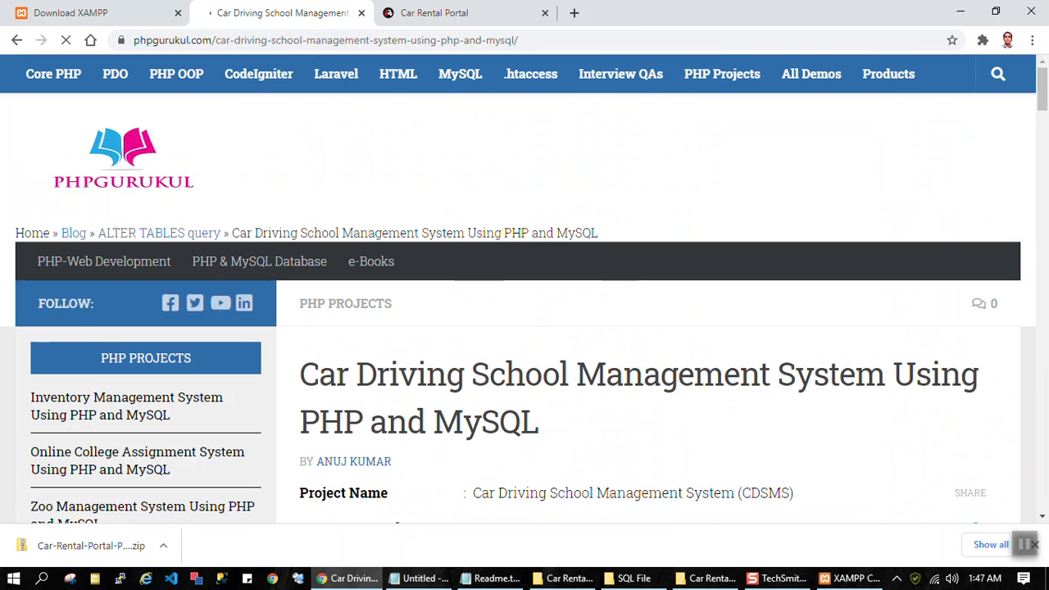
{"action": "left_click", "coordinate": [17, 41]}
{"action": "scroll", "coordinate": [557, 312], "scroll_direction": "down", "scroll_amount": 2}
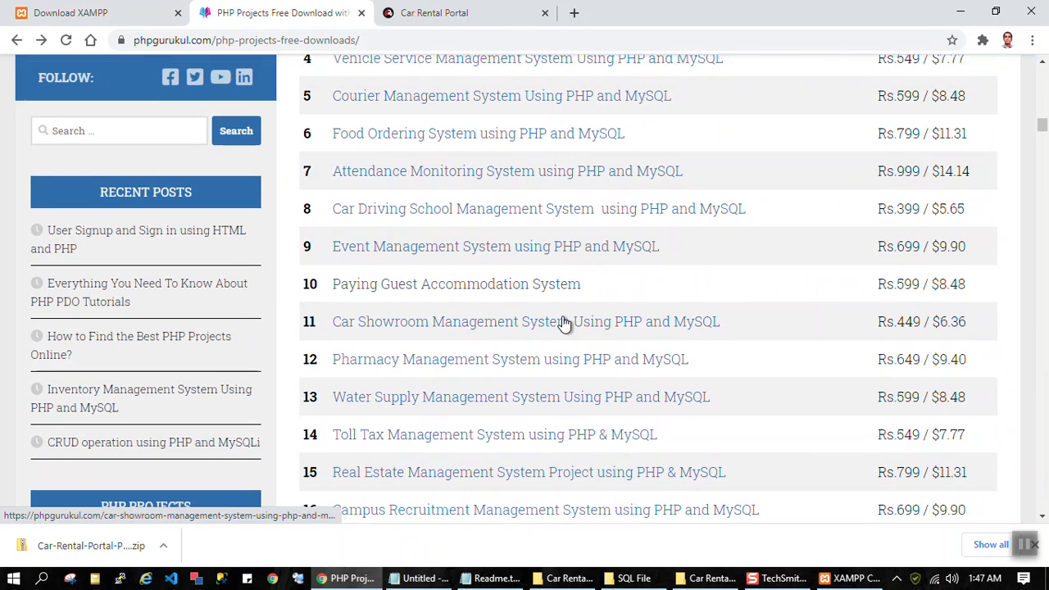
Step: Search the project list page for "ren" and open the Car Rental Project in PHP and Mysql page
{"action": "key", "text": "ctrl+f"}
{"action": "type", "text": "rena"}
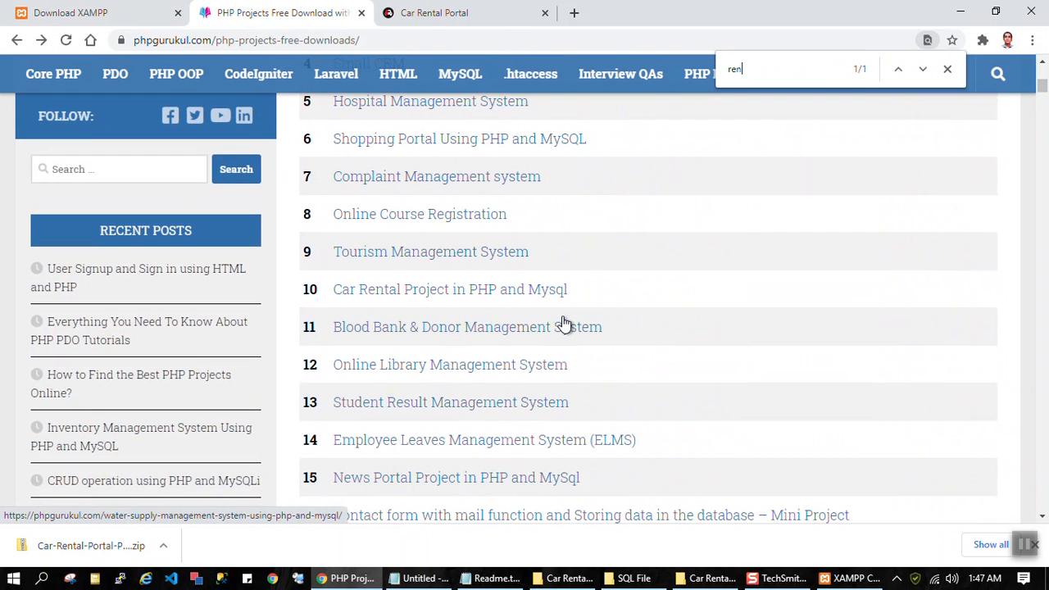
{"action": "left_click", "coordinate": [435, 291]}
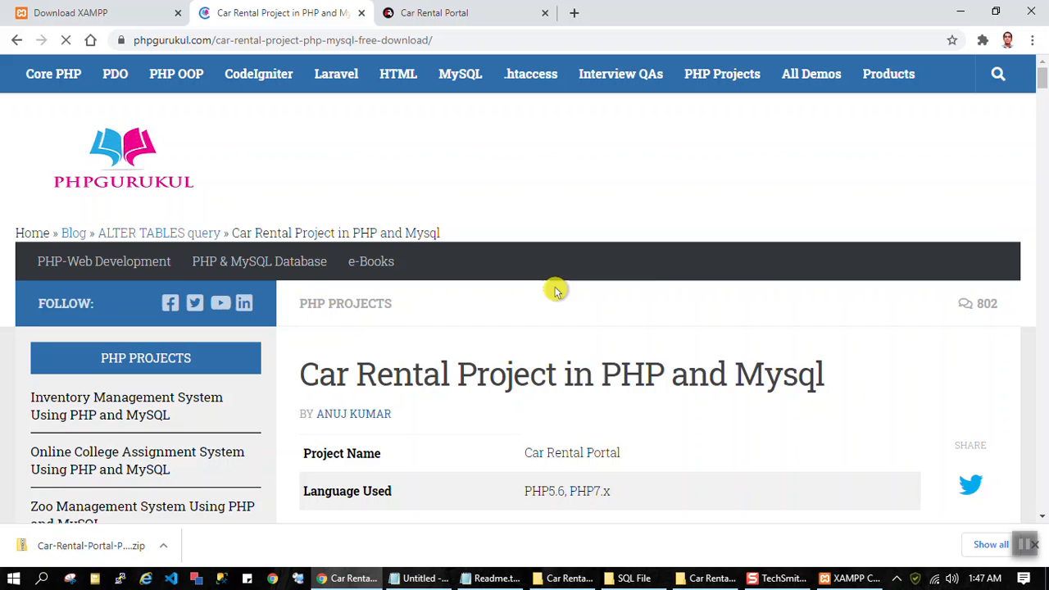
Step: Review the user features, admin features and run instructions on the Car Rental Project page, highlighting the user feature list
{"action": "scroll", "coordinate": [574, 283], "scroll_direction": "down", "scroll_amount": 10}
{"action": "scroll", "coordinate": [655, 273], "scroll_direction": "down", "scroll_amount": 1}
{"action": "left_click_drag", "start_coordinate": [330, 158], "coordinate": [382, 160]}
{"action": "left_click_drag", "start_coordinate": [330, 181], "coordinate": [382, 225]}
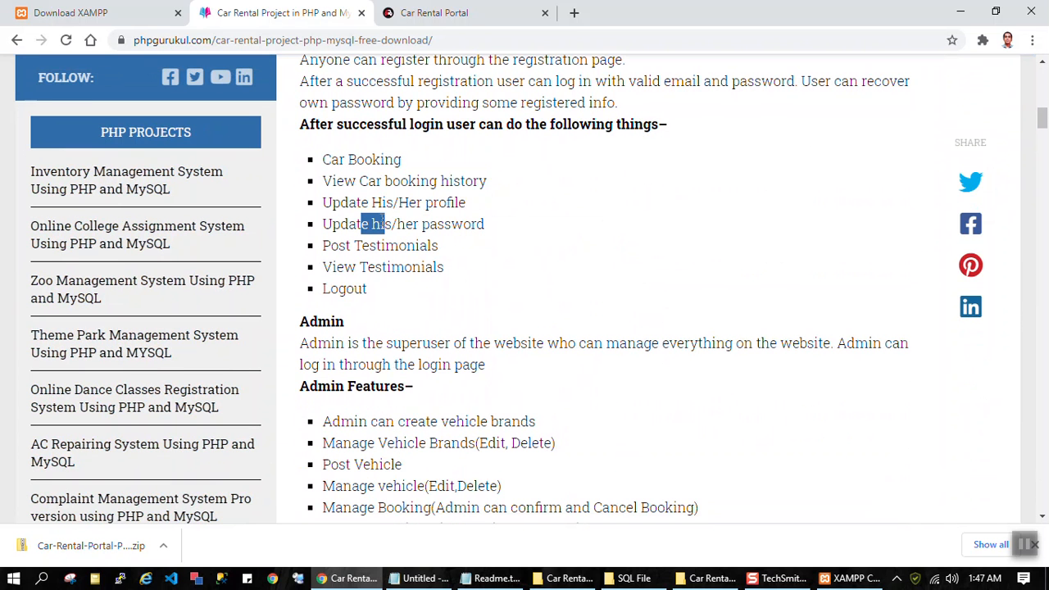
{"action": "left_click_drag", "start_coordinate": [377, 291], "coordinate": [304, 164]}
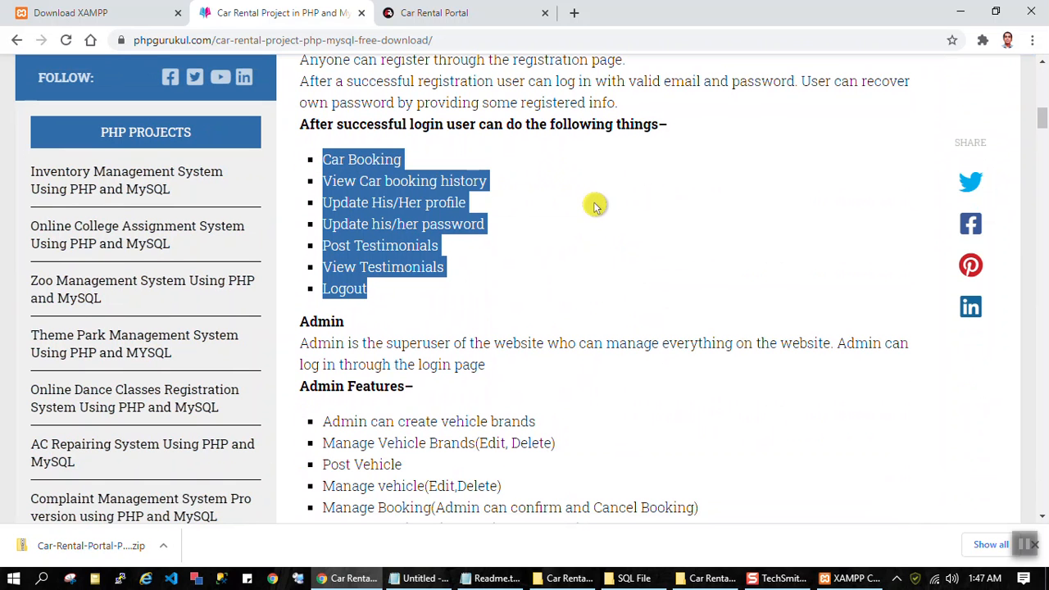
{"action": "scroll", "coordinate": [467, 227], "scroll_direction": "down", "scroll_amount": 2}
{"action": "left_click_drag", "start_coordinate": [485, 214], "coordinate": [478, 214]}
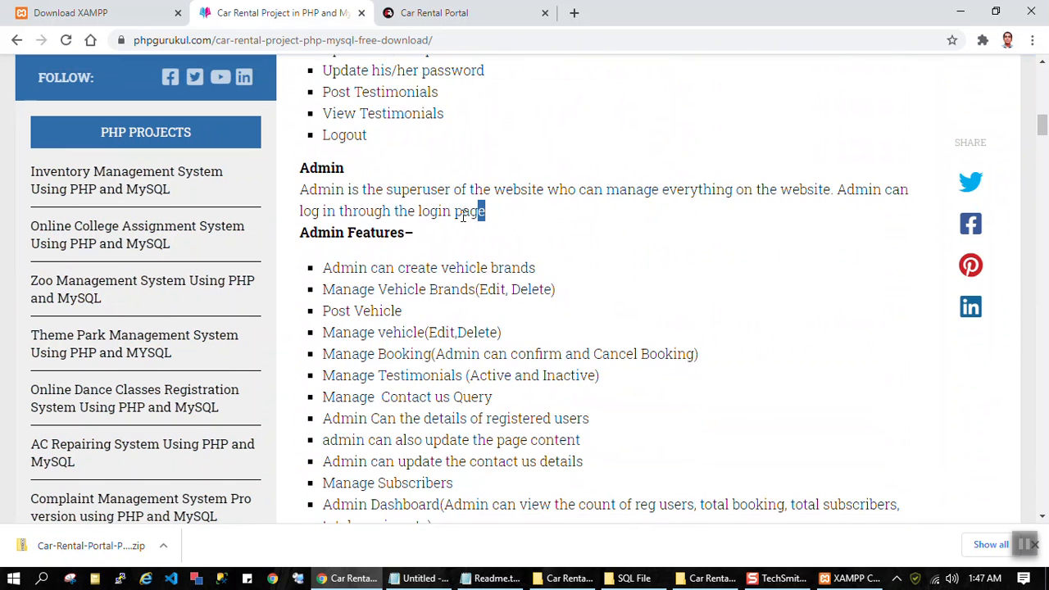
{"action": "scroll", "coordinate": [547, 344], "scroll_direction": "down", "scroll_amount": 1}
{"action": "scroll", "coordinate": [547, 344], "scroll_direction": "down", "scroll_amount": 3}
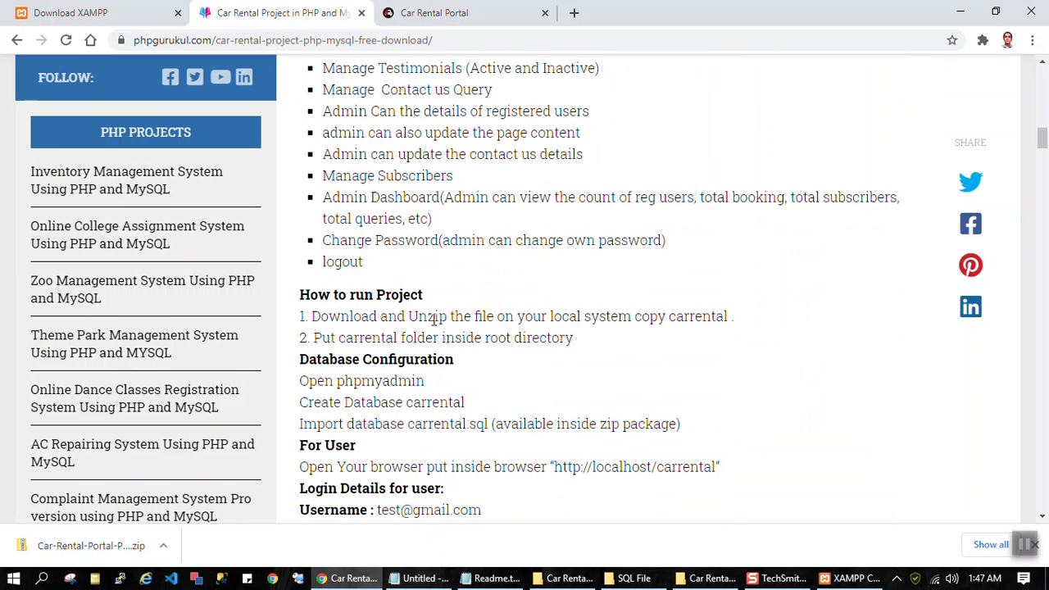
{"action": "scroll", "coordinate": [609, 331], "scroll_direction": "down", "scroll_amount": 3}
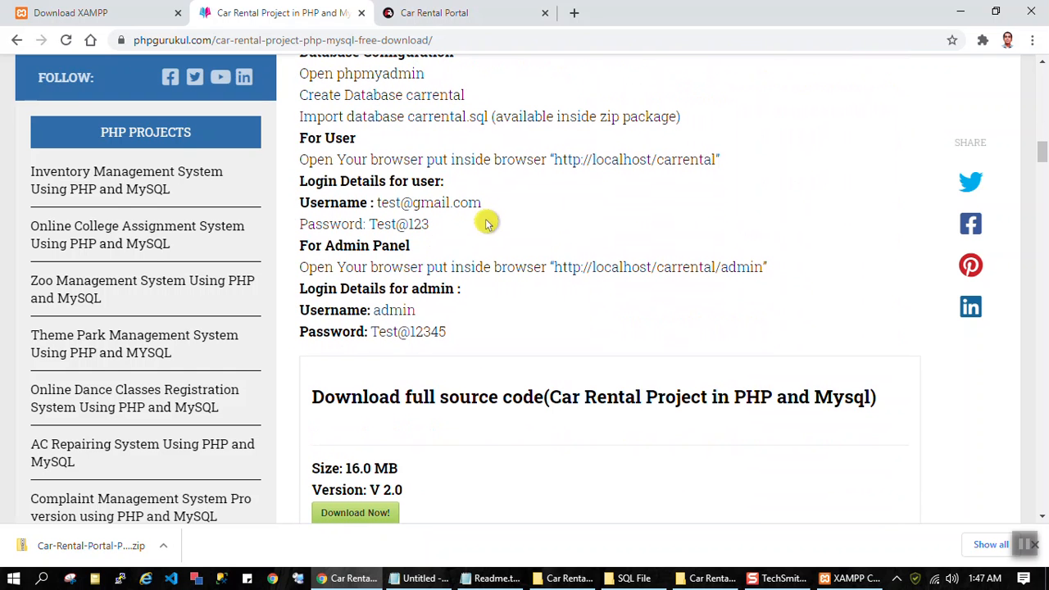
Step: Highlight the user and admin login details on the project page, and clear the selection
{"action": "left_click_drag", "start_coordinate": [464, 250], "coordinate": [293, 183]}
{"action": "left_click_drag", "start_coordinate": [499, 341], "coordinate": [293, 293]}
{"action": "left_click", "coordinate": [513, 309]}
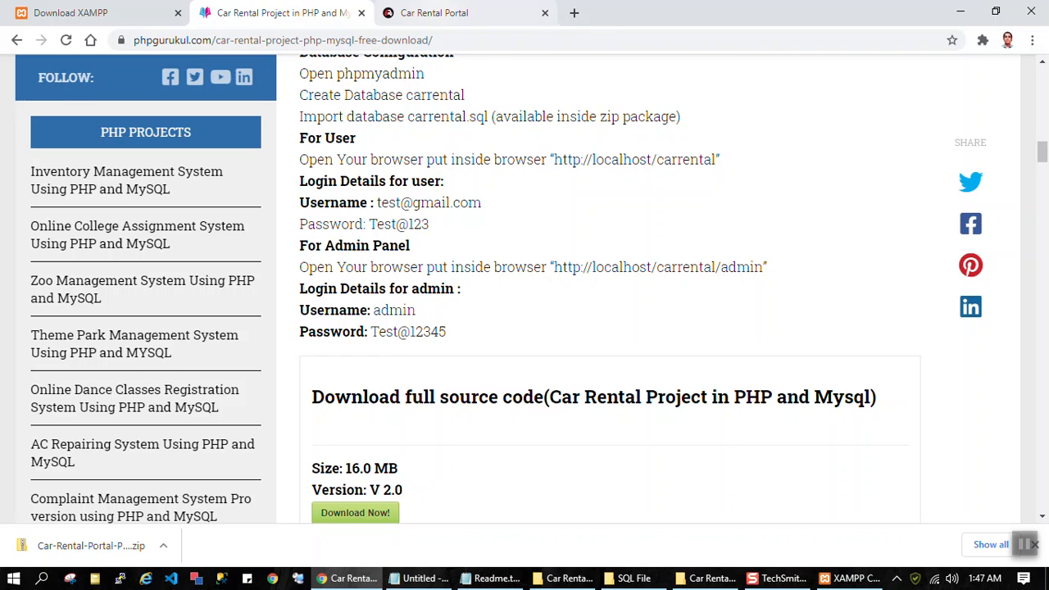
{"action": "left_click", "coordinate": [471, 13]}
{"action": "scroll", "coordinate": [590, 177], "scroll_direction": "up", "scroll_amount": 7}
{"action": "left_click", "coordinate": [326, 37]}
{"action": "left_click", "coordinate": [372, 39]}
{"action": "type", "text": "admin"}
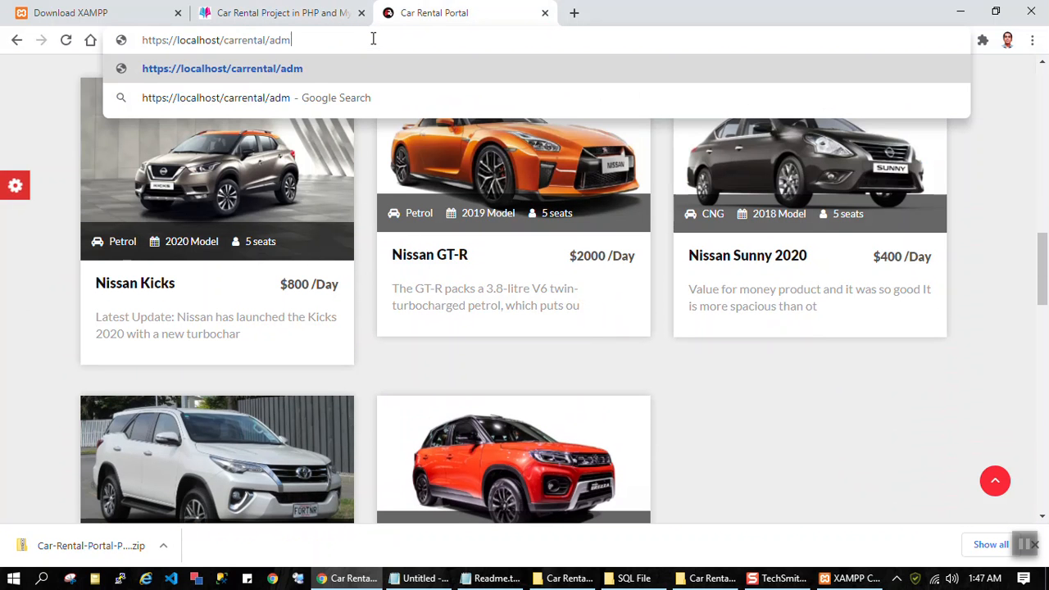
{"action": "key", "text": "Return"}
Step: Sign in to the admin panel with username admin and the admin account password copied from the project page
{"action": "left_click", "coordinate": [508, 237]}
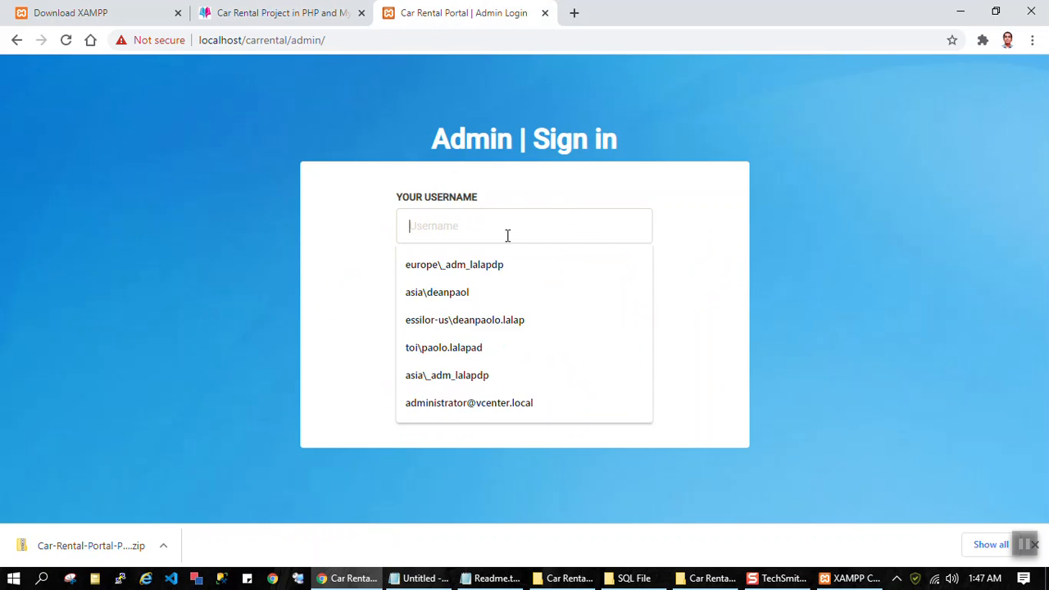
{"action": "left_click", "coordinate": [279, 13]}
{"action": "left_click_drag", "start_coordinate": [457, 333], "coordinate": [378, 331]}
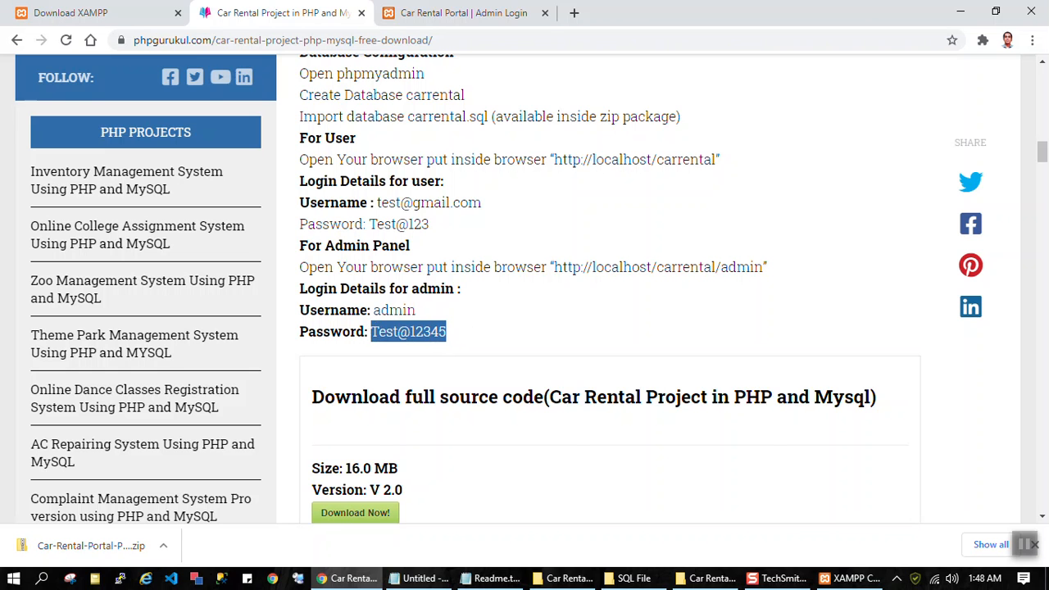
{"action": "left_click", "coordinate": [459, 13]}
{"action": "left_click", "coordinate": [426, 227]}
{"action": "type", "text": "admin"}
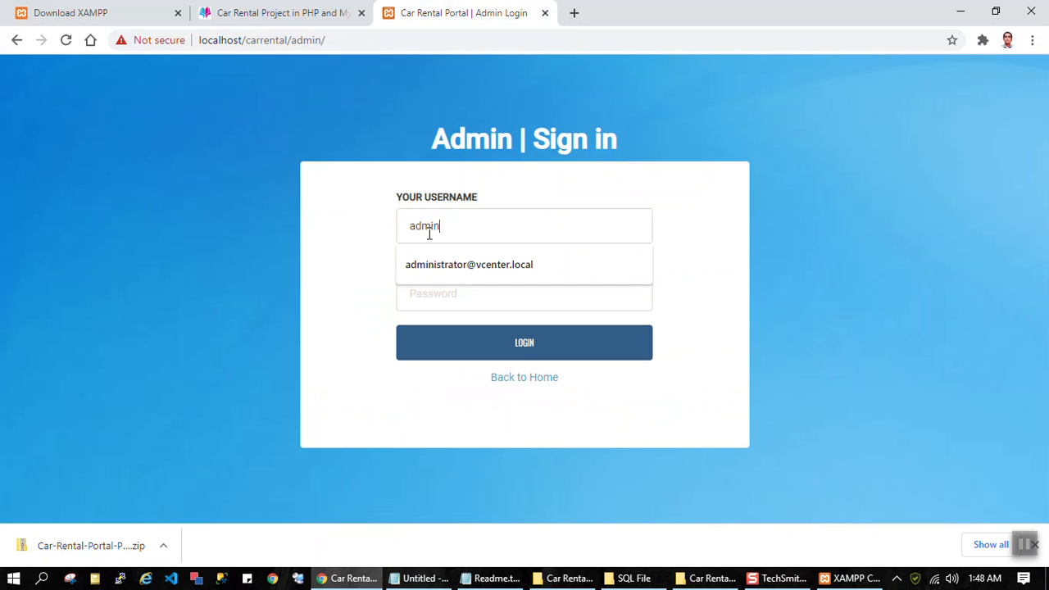
{"action": "key", "text": "Tab"}
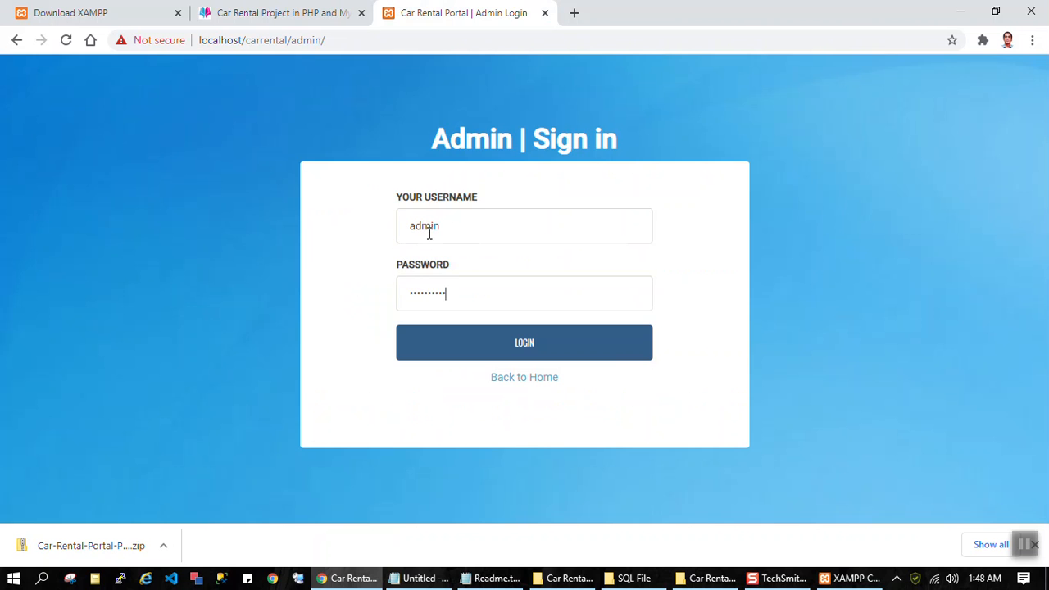
{"action": "key", "text": "Return"}
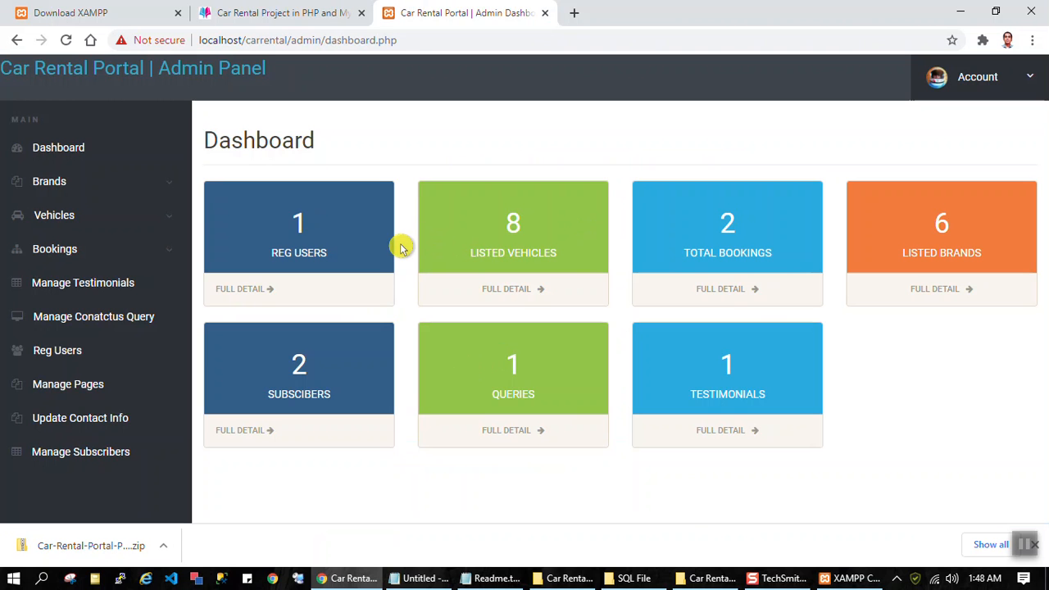
Step: Expand the Vehicles and Bookings sections of the admin panel, view the registered users list, and return to the dashboard
{"action": "left_click", "coordinate": [55, 215]}
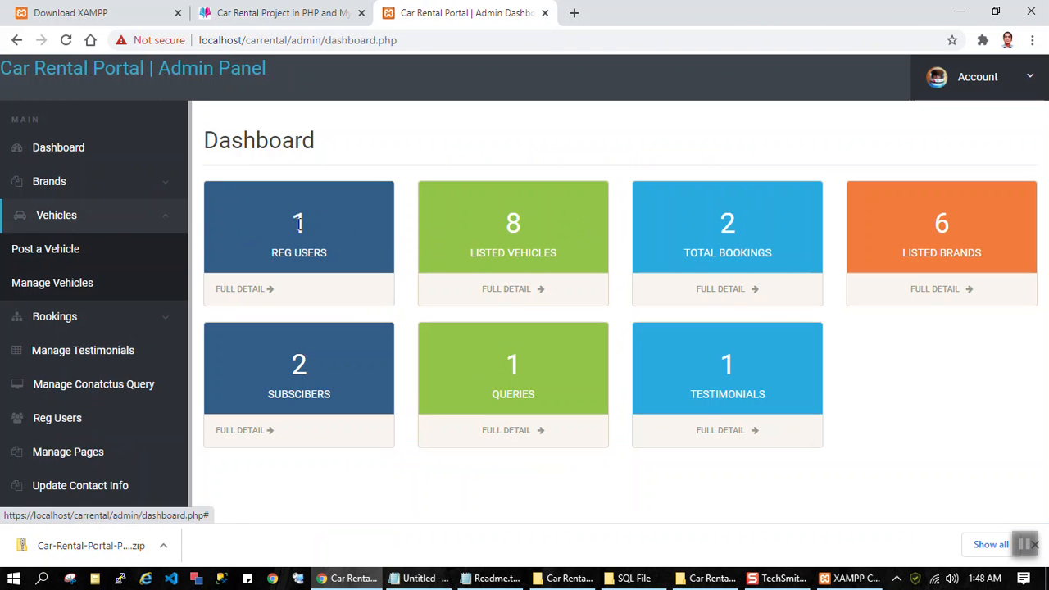
{"action": "scroll", "coordinate": [140, 234], "scroll_direction": "down", "scroll_amount": 1}
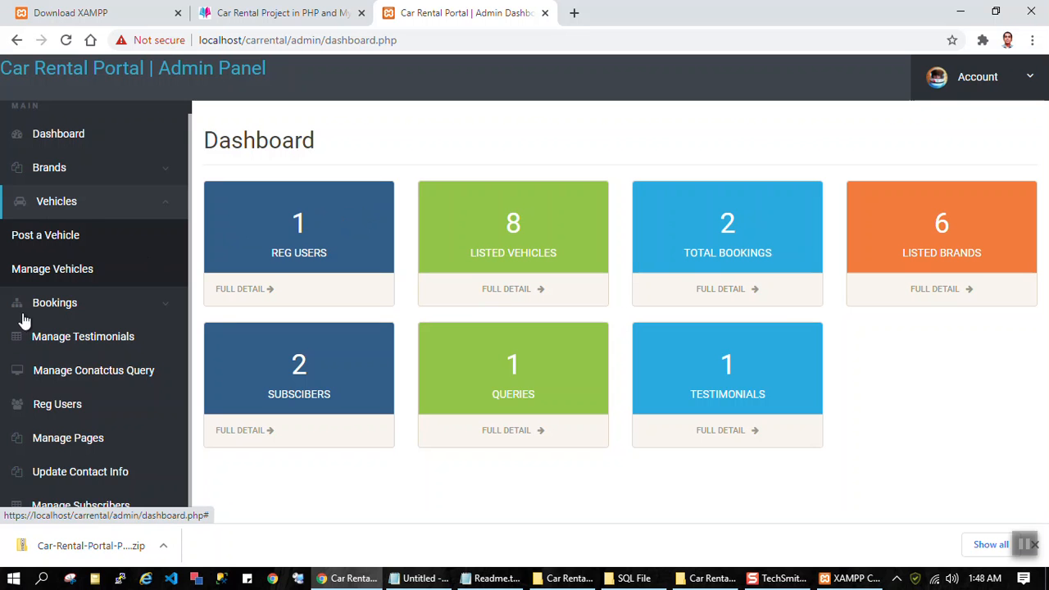
{"action": "left_click", "coordinate": [64, 314]}
{"action": "scroll", "coordinate": [63, 314], "scroll_direction": "down", "scroll_amount": 3}
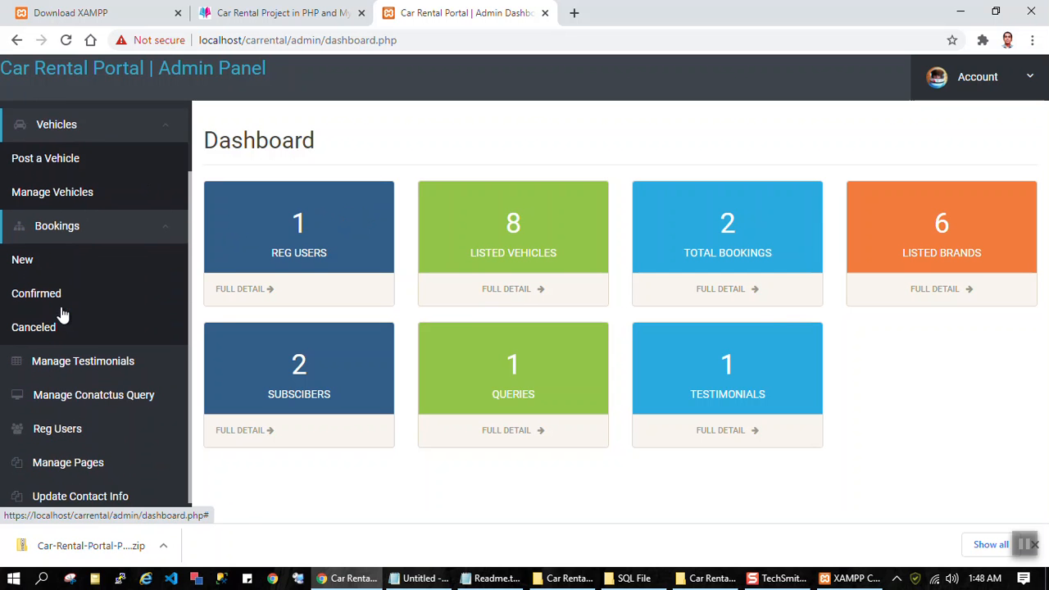
{"action": "left_click", "coordinate": [69, 404]}
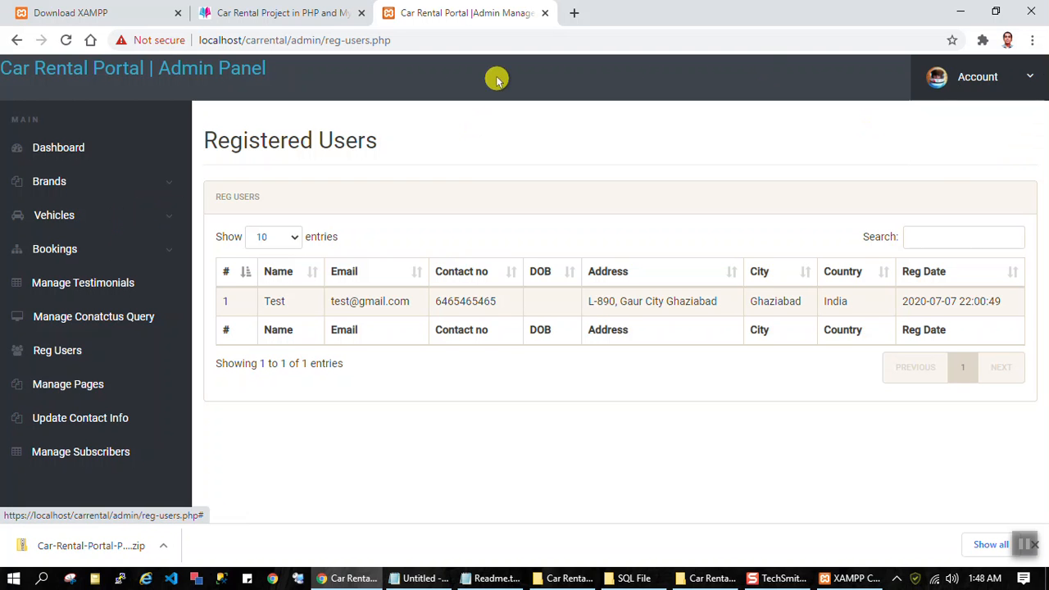
{"action": "left_click", "coordinate": [67, 149]}
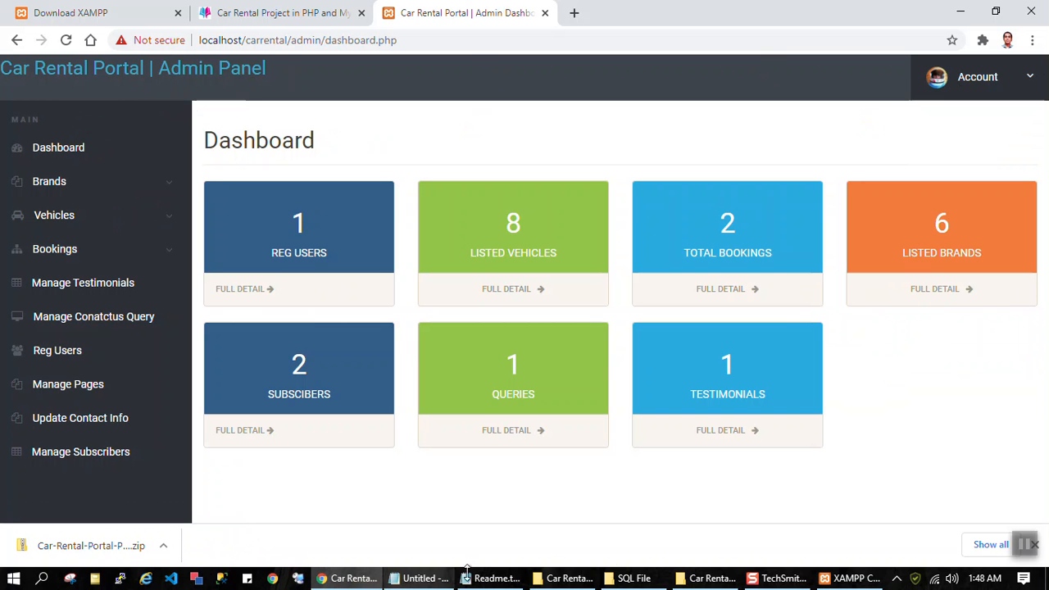
Step: Switch to File Explorer, go up to the Car-Rental-Portal-Project download folder, and show the carrental folder in xampp1\htdocs
{"action": "left_click", "coordinate": [710, 578]}
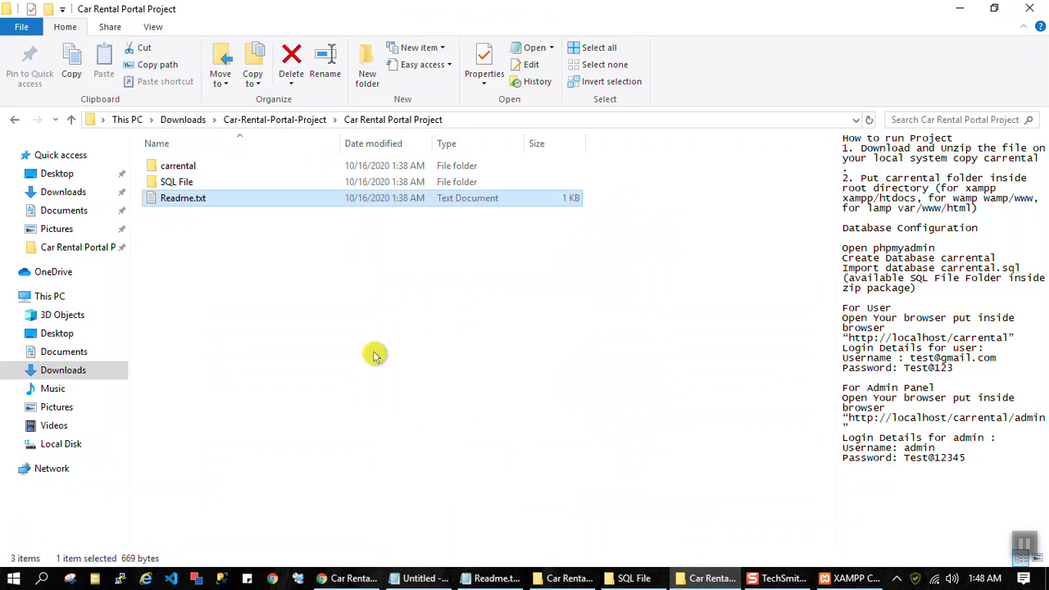
{"action": "left_click", "coordinate": [19, 118]}
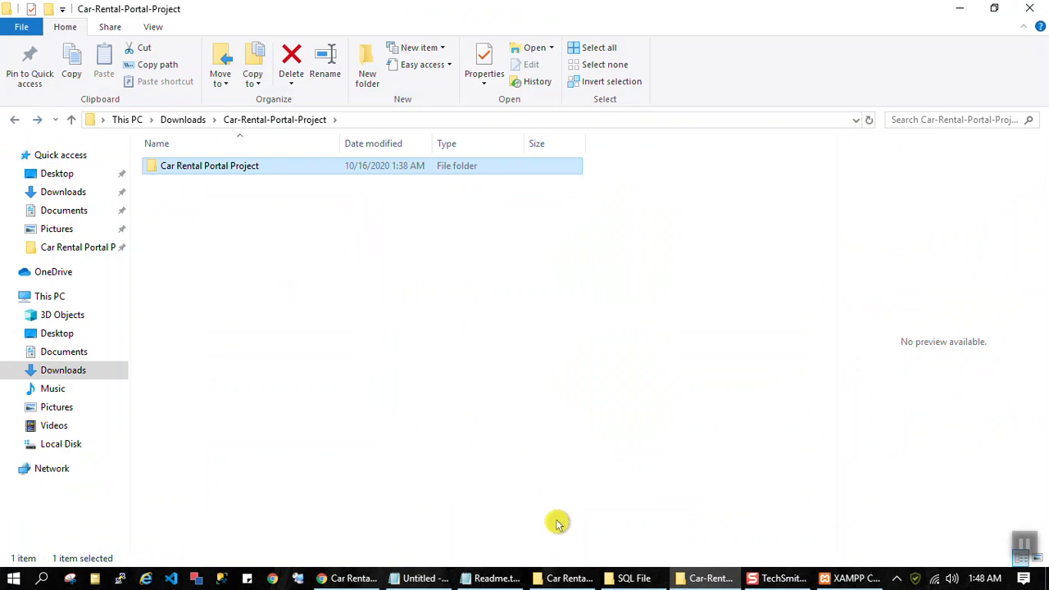
{"action": "left_click", "coordinate": [605, 579]}
{"action": "left_click", "coordinate": [19, 121]}
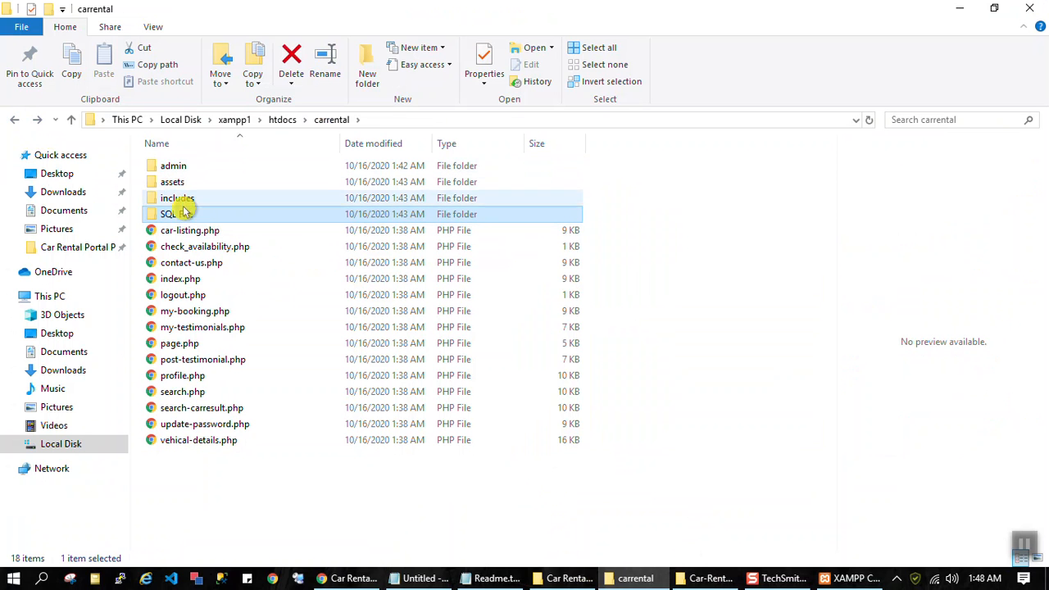
Step: Highlight the PHP files from car-listing.php through vehical-details.php in the carrental folder, and clear the selection
{"action": "left_click", "coordinate": [188, 263]}
{"action": "left_click", "coordinate": [183, 232]}
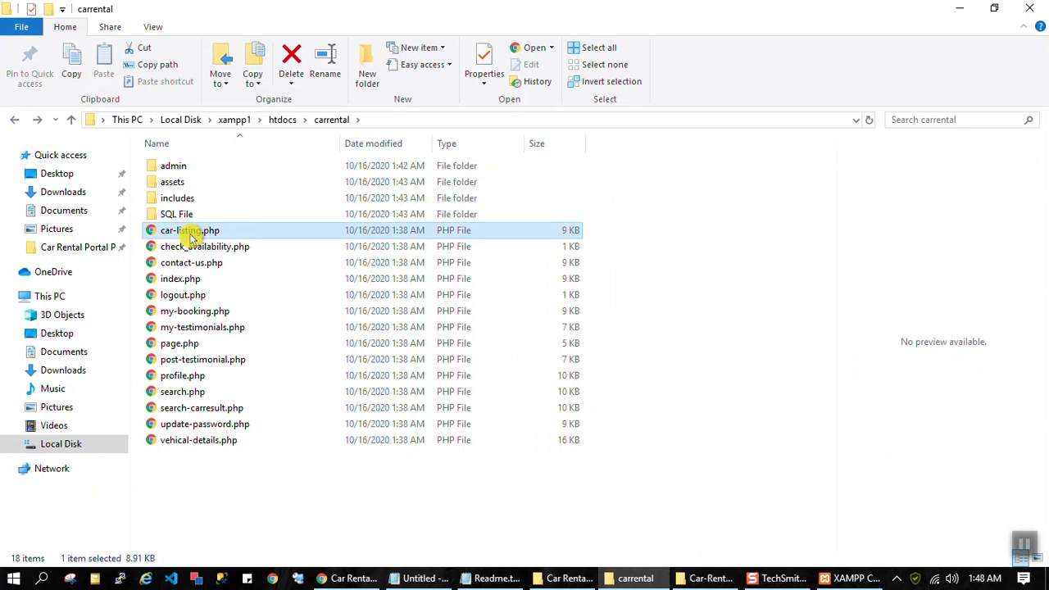
{"action": "left_click", "coordinate": [204, 440], "text": "shift"}
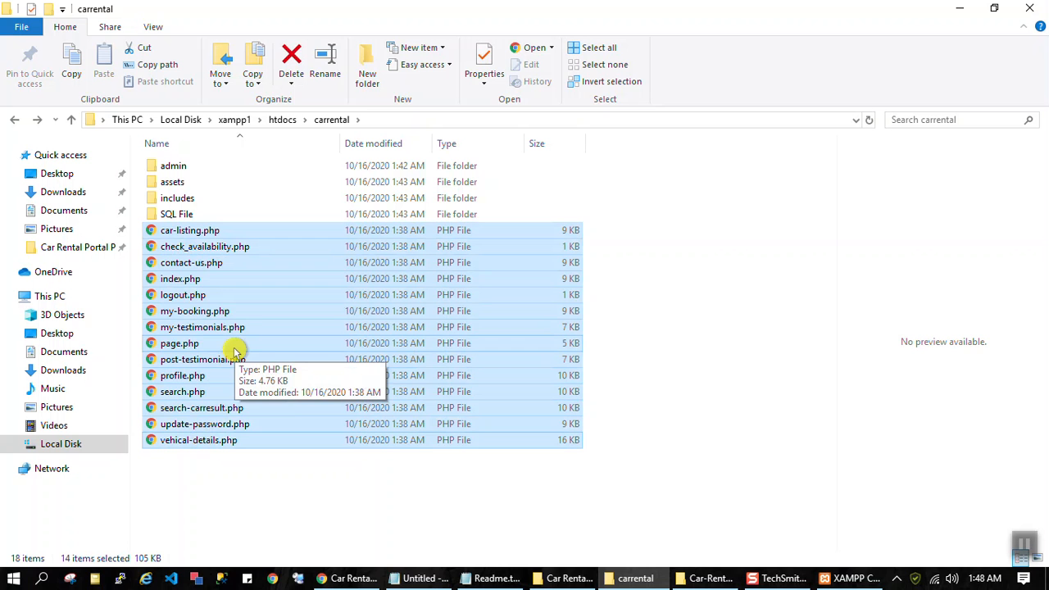
{"action": "left_click", "coordinate": [709, 297]}
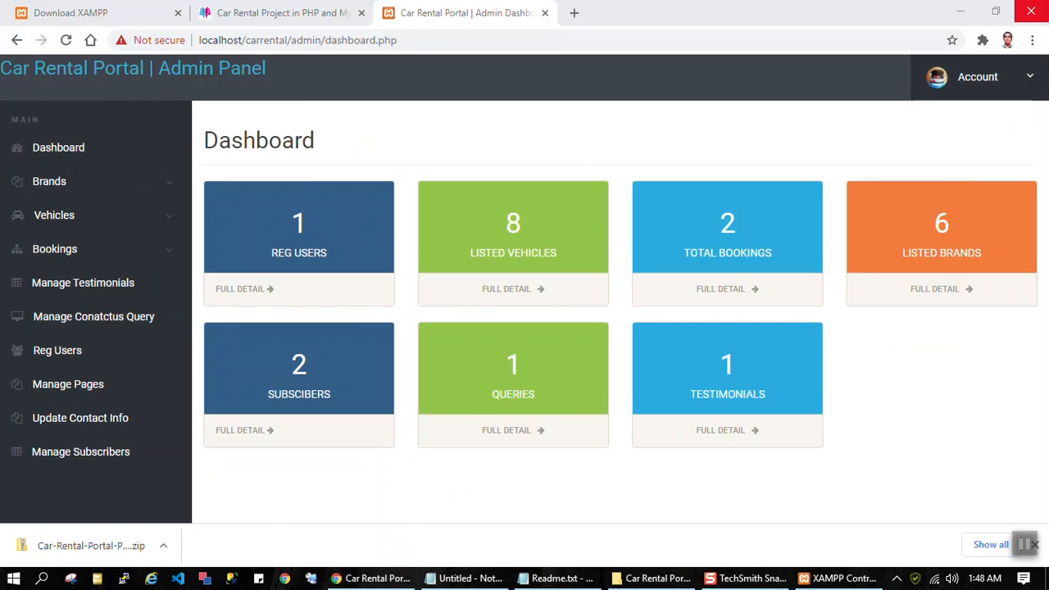
Step: Close the Car Rental admin panel page and browse PHPGurukul's list of free PHP projects
{"action": "left_click", "coordinate": [545, 13]}
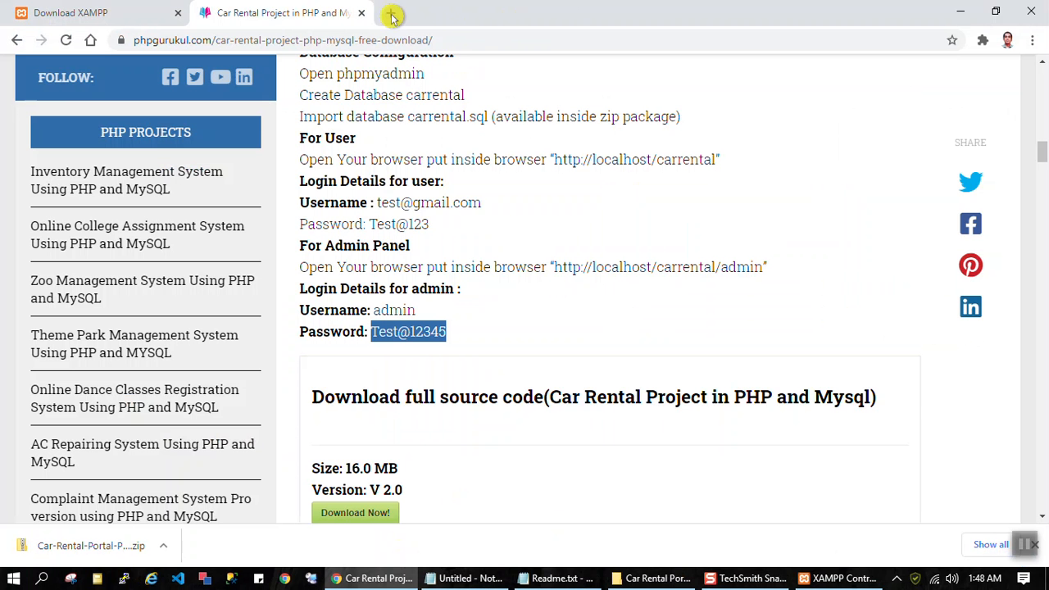
{"action": "scroll", "coordinate": [164, 87], "scroll_direction": "up", "scroll_amount": 1}
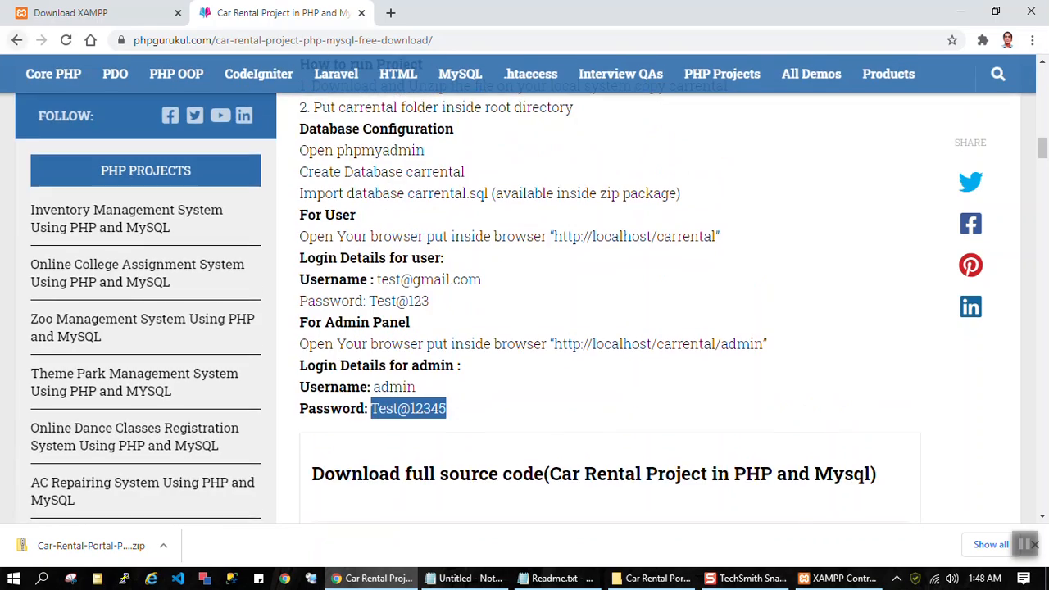
{"action": "left_click", "coordinate": [17, 39]}
{"action": "scroll", "coordinate": [553, 249], "scroll_direction": "down", "scroll_amount": 6}
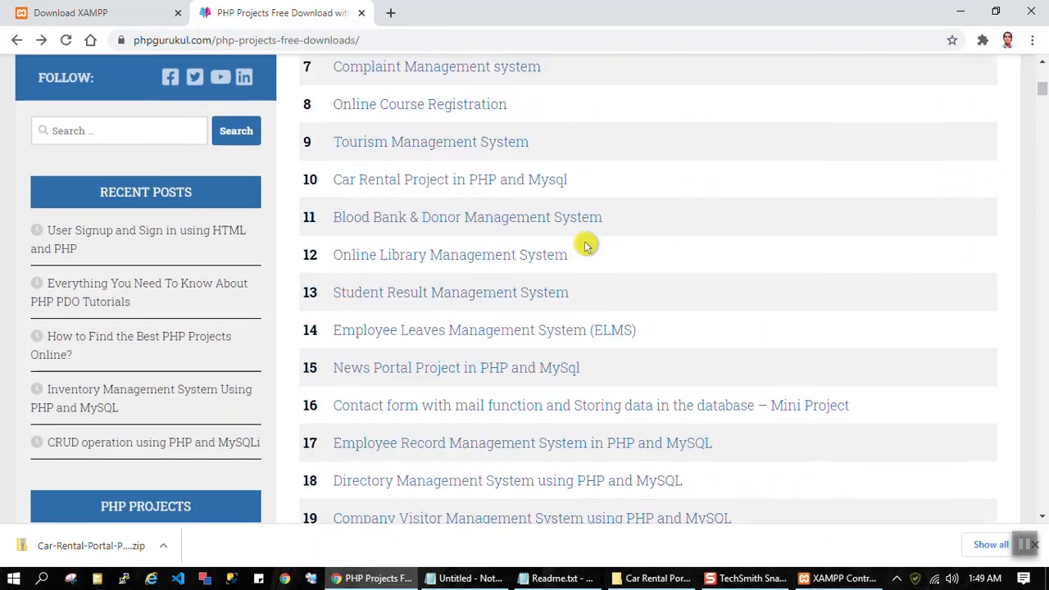
{"action": "scroll", "coordinate": [586, 246], "scroll_direction": "up", "scroll_amount": 3}
{"action": "scroll", "coordinate": [586, 246], "scroll_direction": "down", "scroll_amount": 2}
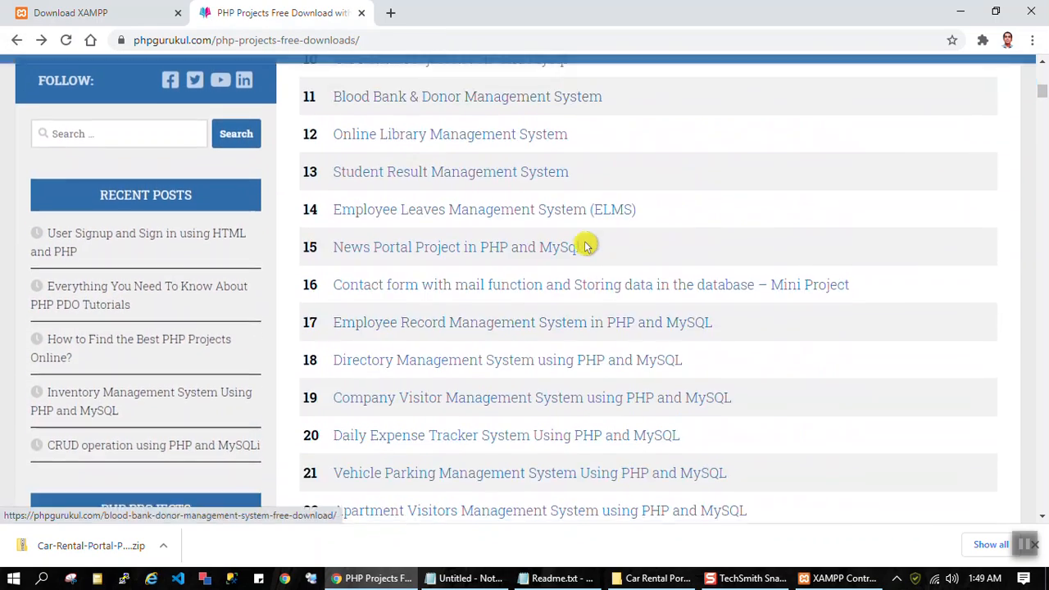
{"action": "scroll", "coordinate": [586, 246], "scroll_direction": "up", "scroll_amount": 3}
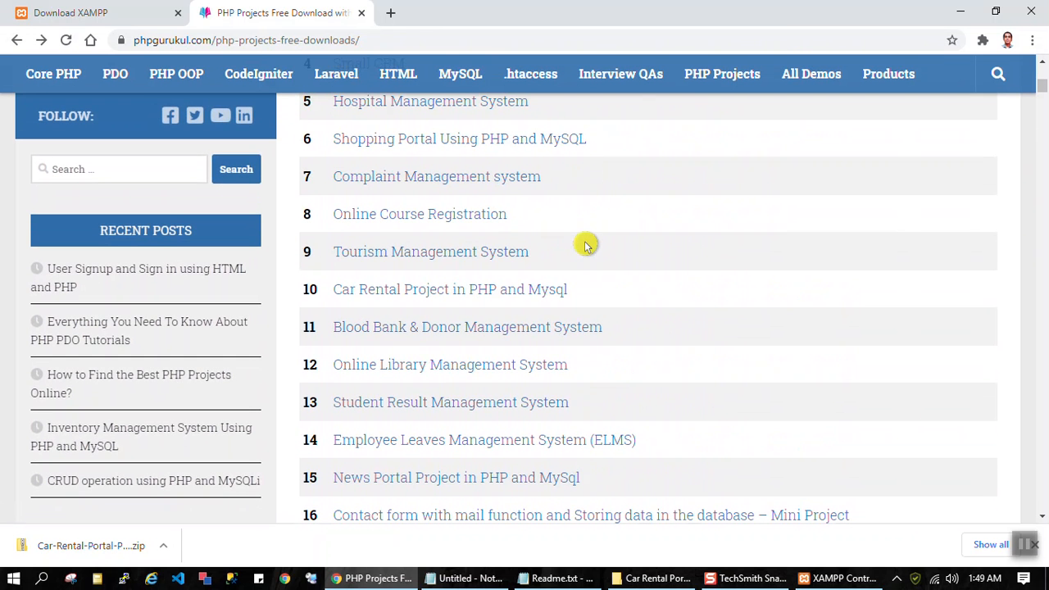
{"action": "scroll", "coordinate": [587, 245], "scroll_direction": "up", "scroll_amount": 4}
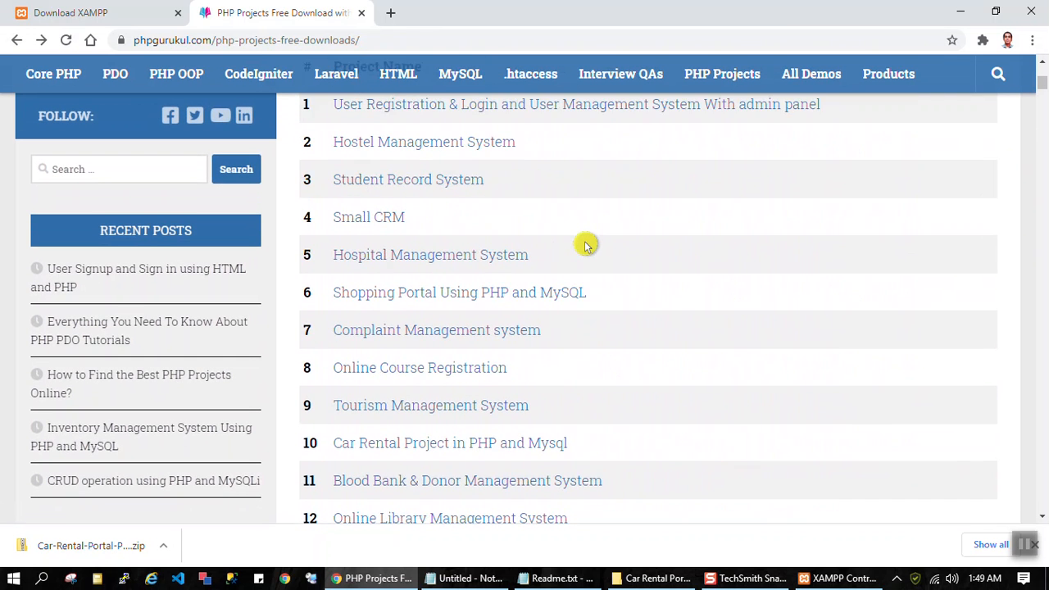
{"action": "scroll", "coordinate": [586, 241], "scroll_direction": "down", "scroll_amount": 2}
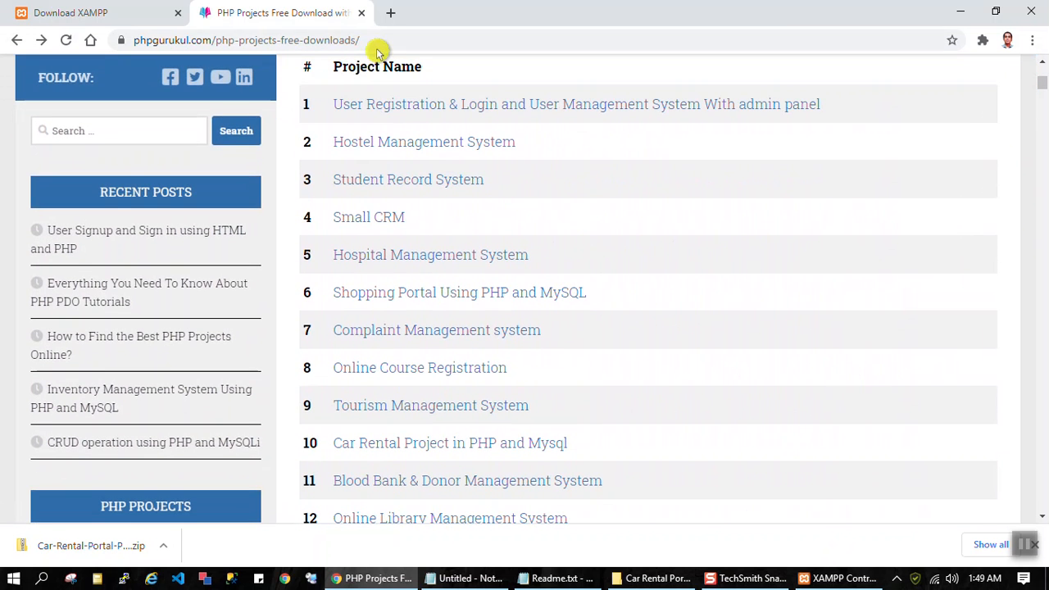
Step: Close the PHP projects page, XAMPP Control Panel, Readme.txt, the project folder window and the untitled Notepad note
{"action": "left_click", "coordinate": [360, 14]}
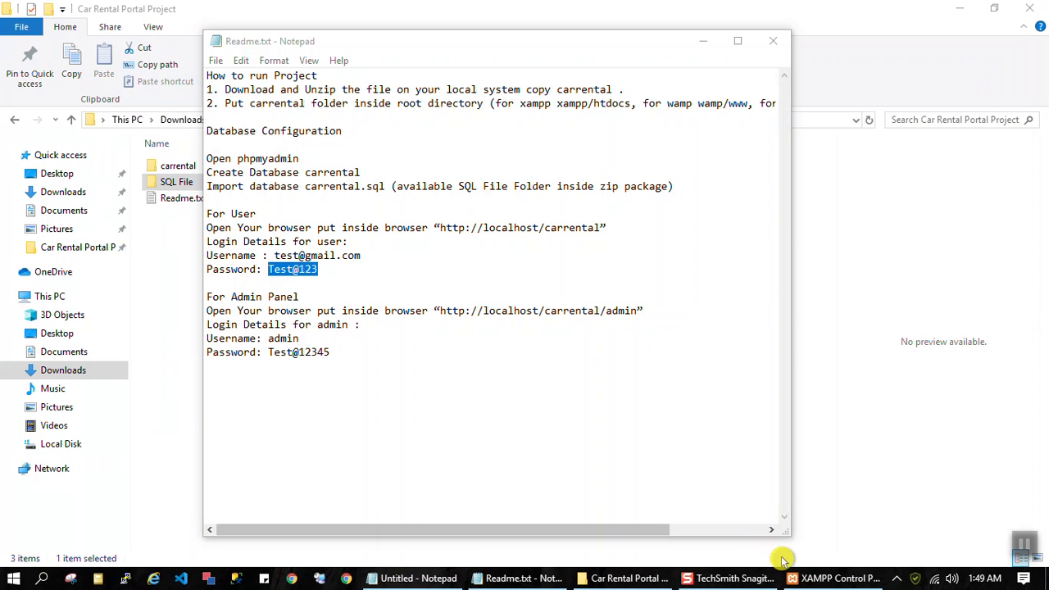
{"action": "left_click", "coordinate": [838, 578]}
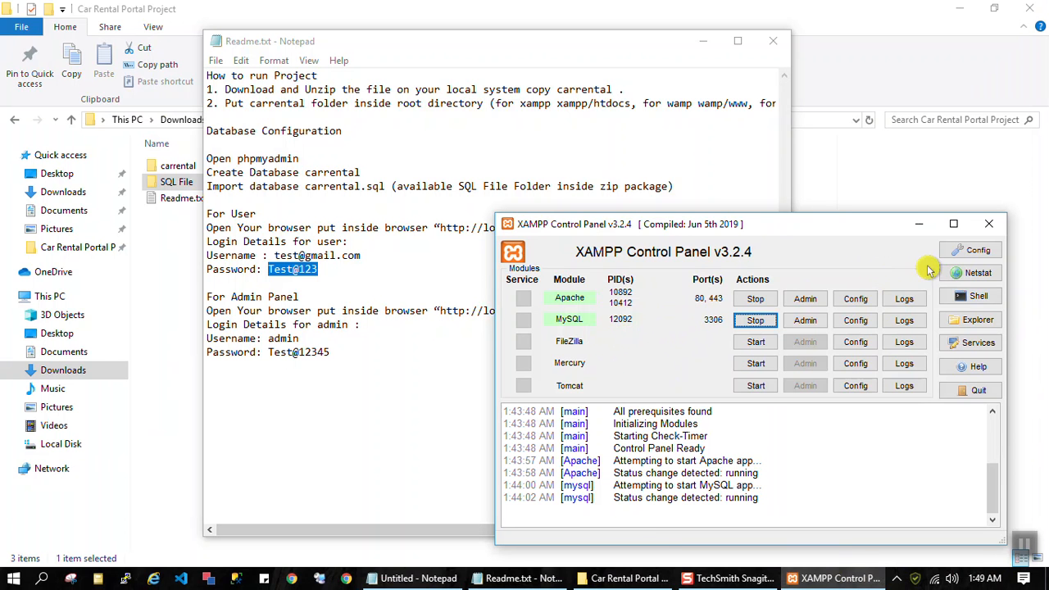
{"action": "left_click", "coordinate": [992, 225]}
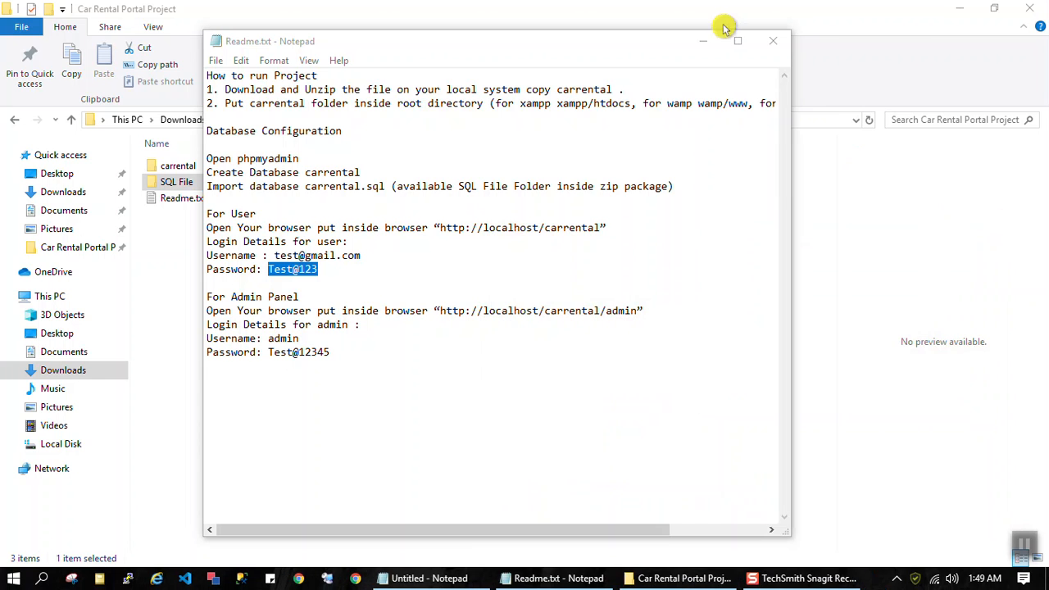
{"action": "left_click", "coordinate": [773, 41]}
{"action": "left_click", "coordinate": [1029, 9]}
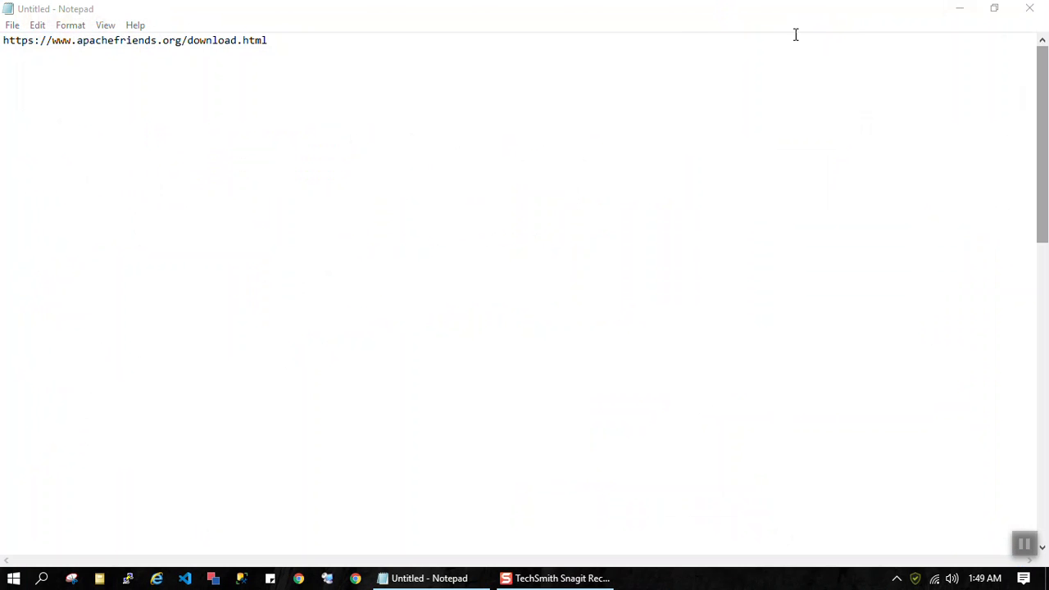
{"action": "left_click", "coordinate": [1030, 9]}
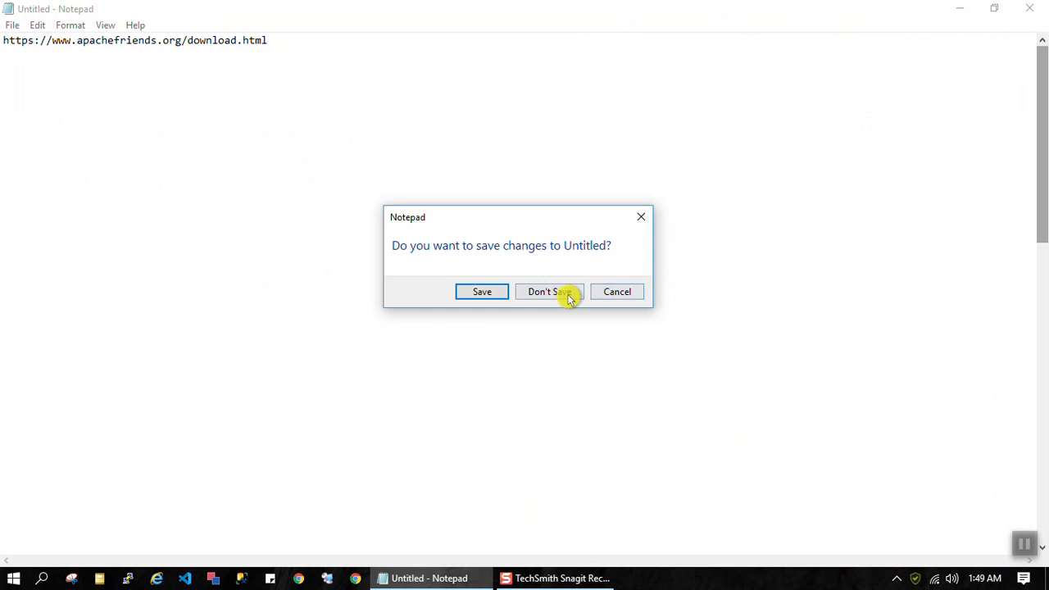